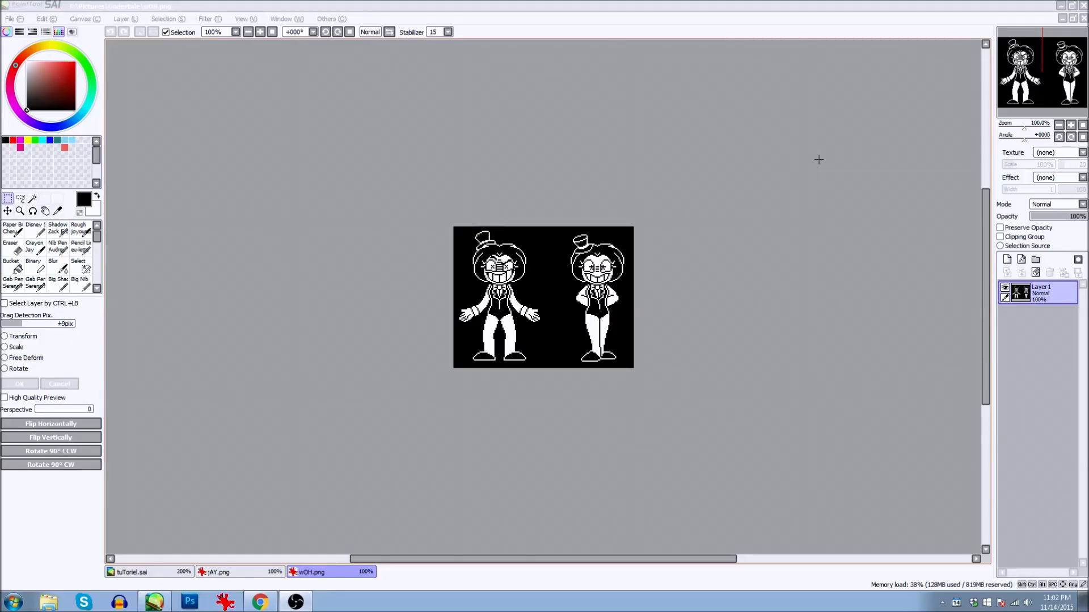
Examine the finished pixel sprite examples in wOH.png and jAY.png.
key("ctrl+plus")
key("ctrl+plus")
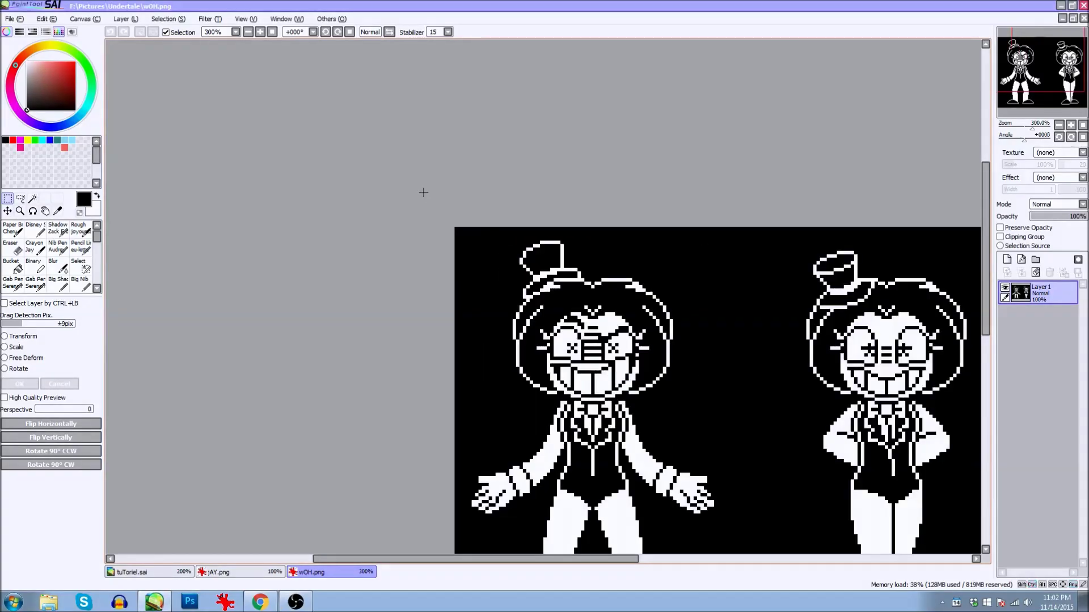
mouse_move(1031, 101)
left_mouse_down()
mouse_move(1046, 81)
mouse_move(1046, 105)
left_mouse_up()
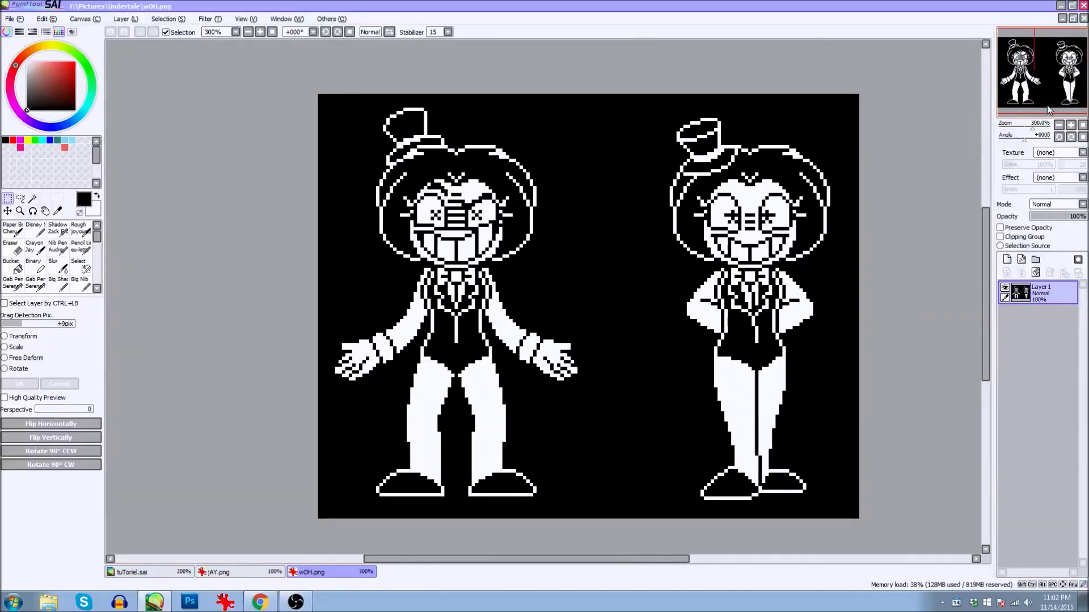
left_click(223, 572)
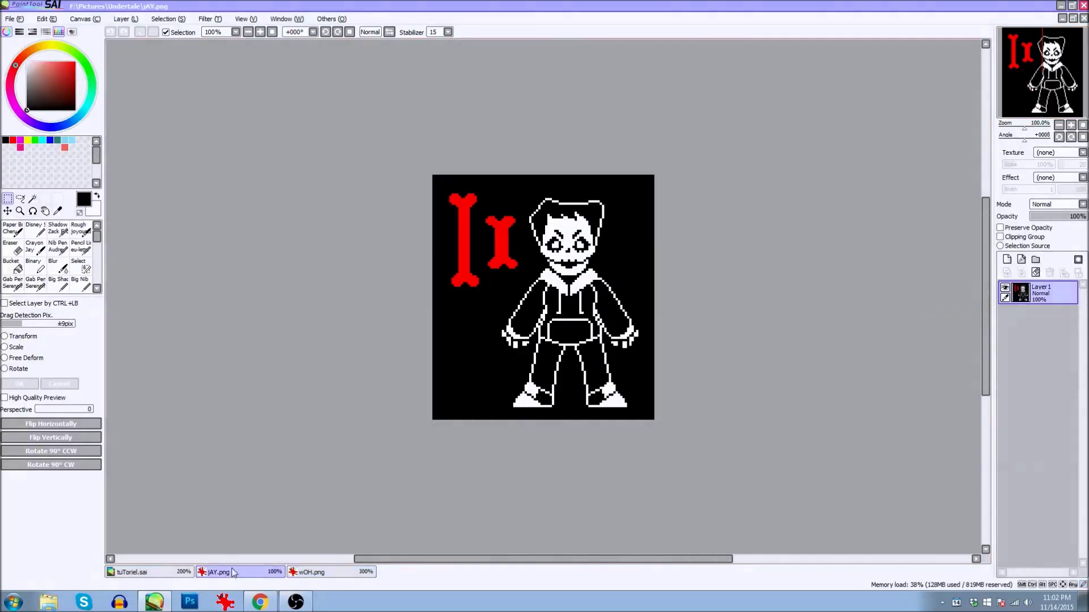
scroll(230, 543, "up", 1)
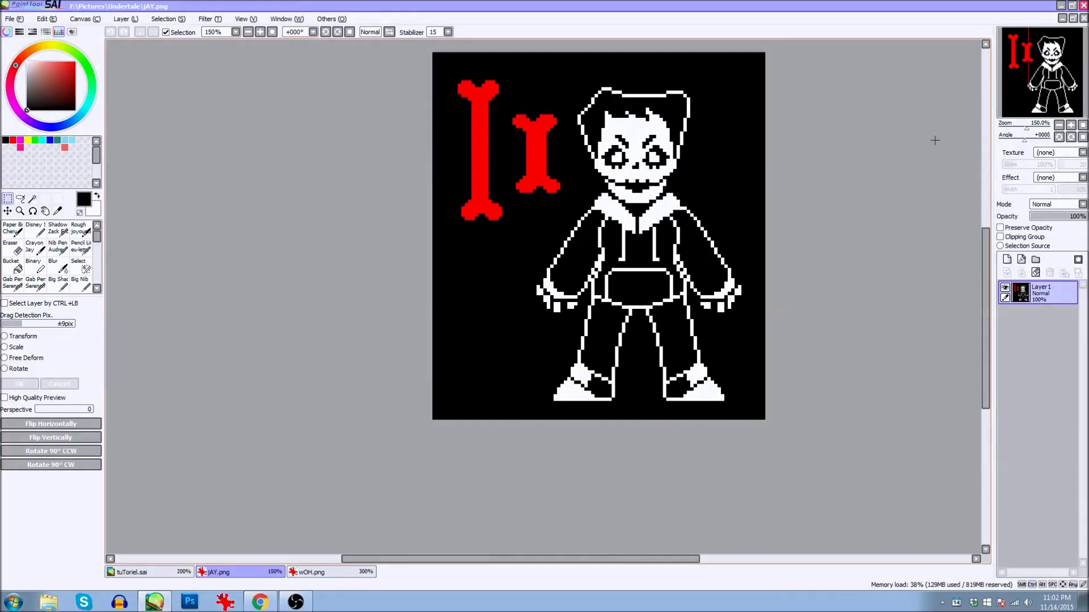
left_click_drag(1035, 70, 1024, 82)
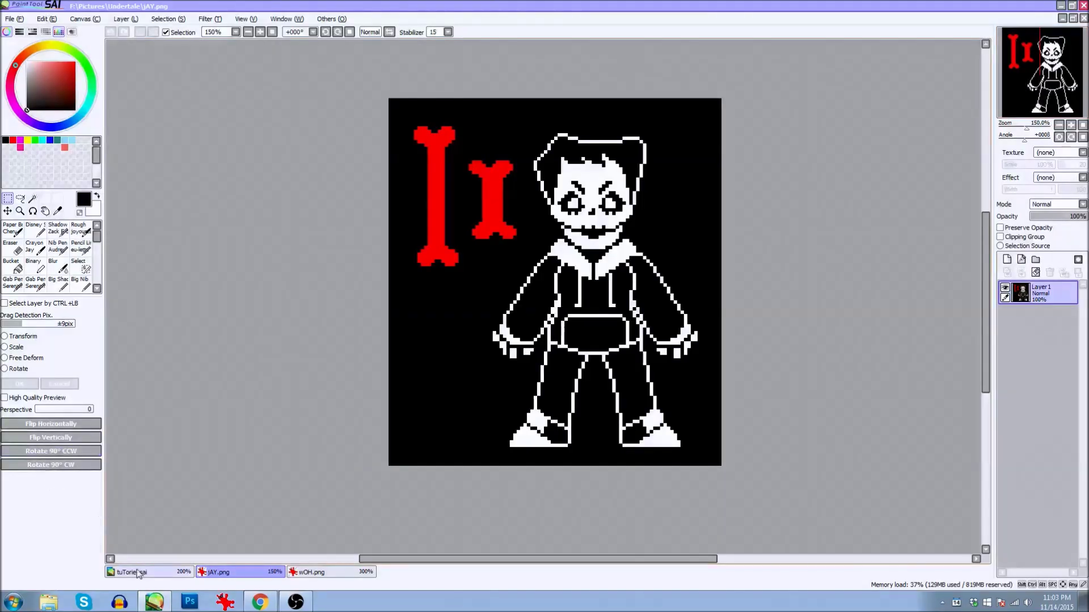
Create a new 1000 x 1000 pixel canvas and select the size 4 Pencil brush.
key("ctrl+n")
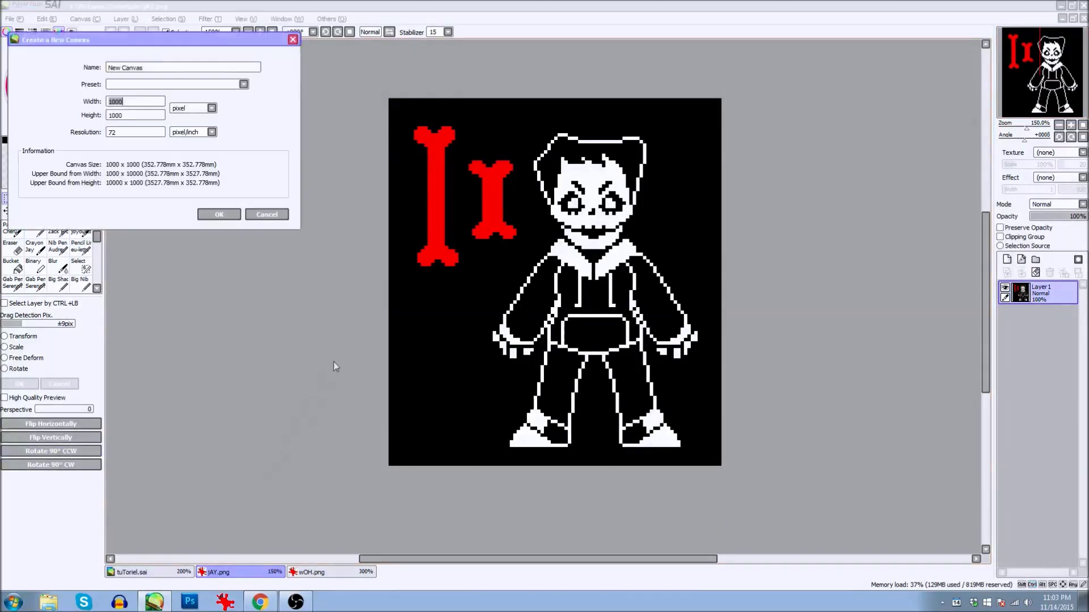
left_click(200, 214)
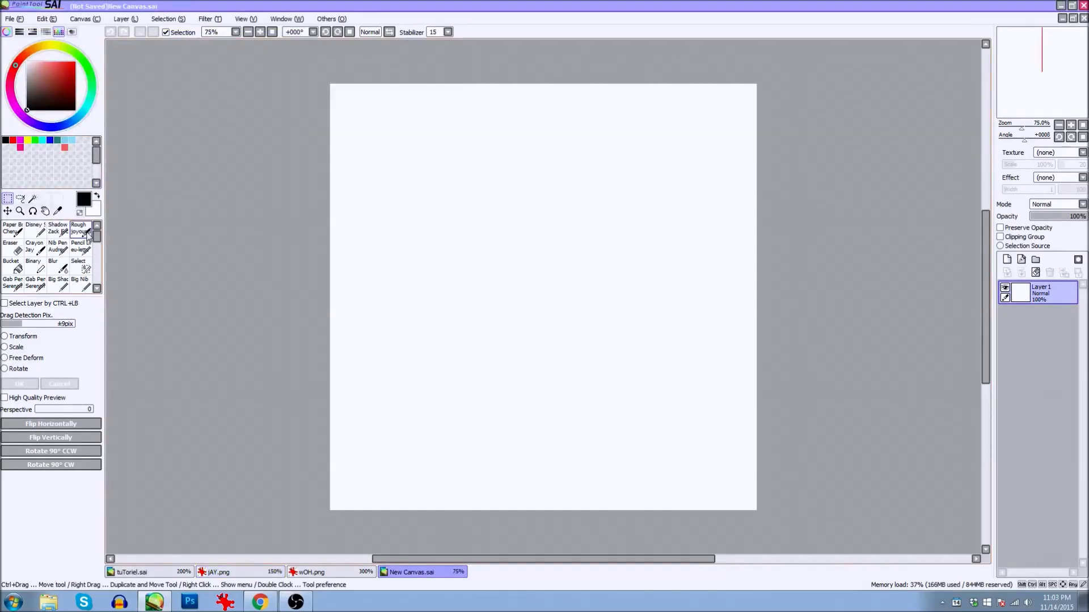
left_click(90, 244)
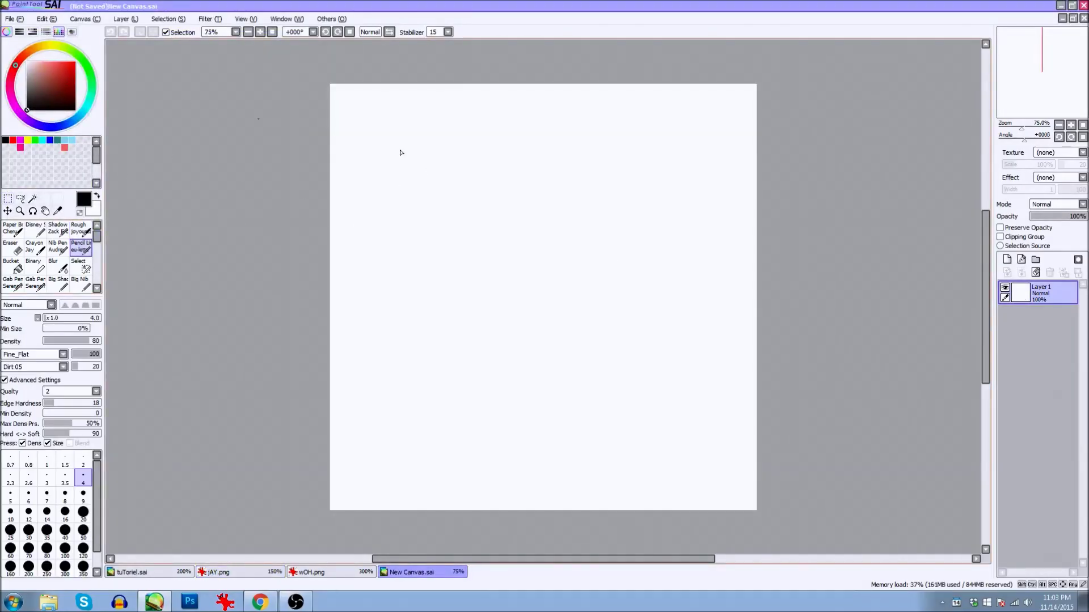
Sketch a simple full-body cartoon boy with spiky hair, a round smiling face, spread arms and legs.
scroll(493, 142, "up", 2)
left_click_drag(609, 125, 627, 199)
left_click_drag(632, 244, 677, 307)
left_click_drag(560, 318, 513, 417)
left_click_drag(620, 323, 603, 422)
left_click_drag(578, 119, 550, 153)
left_click_drag(564, 94, 663, 170)
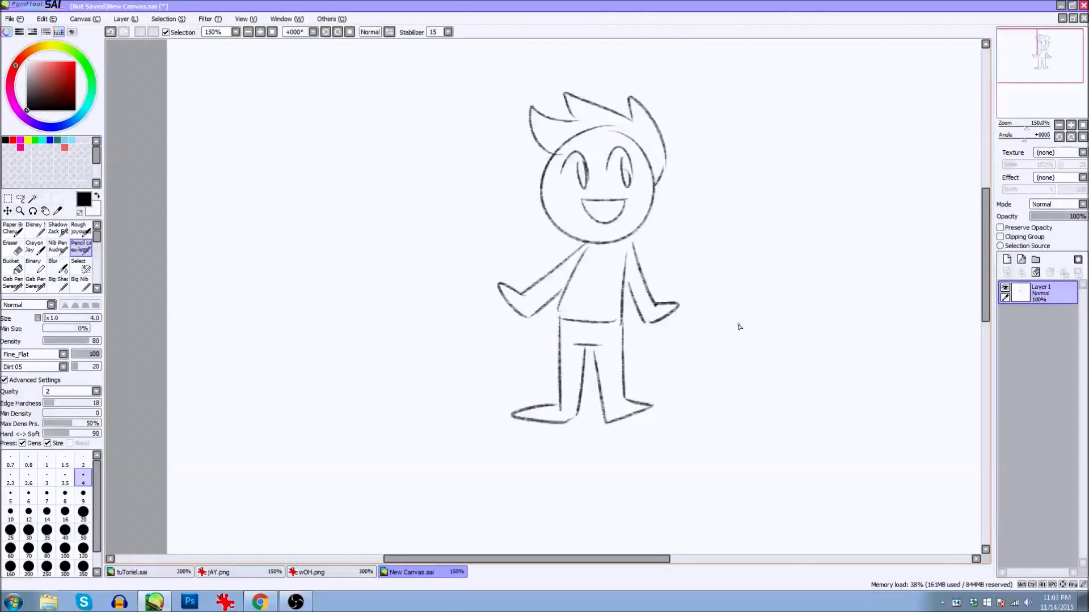
left_click_drag(561, 146, 627, 135)
key("e")
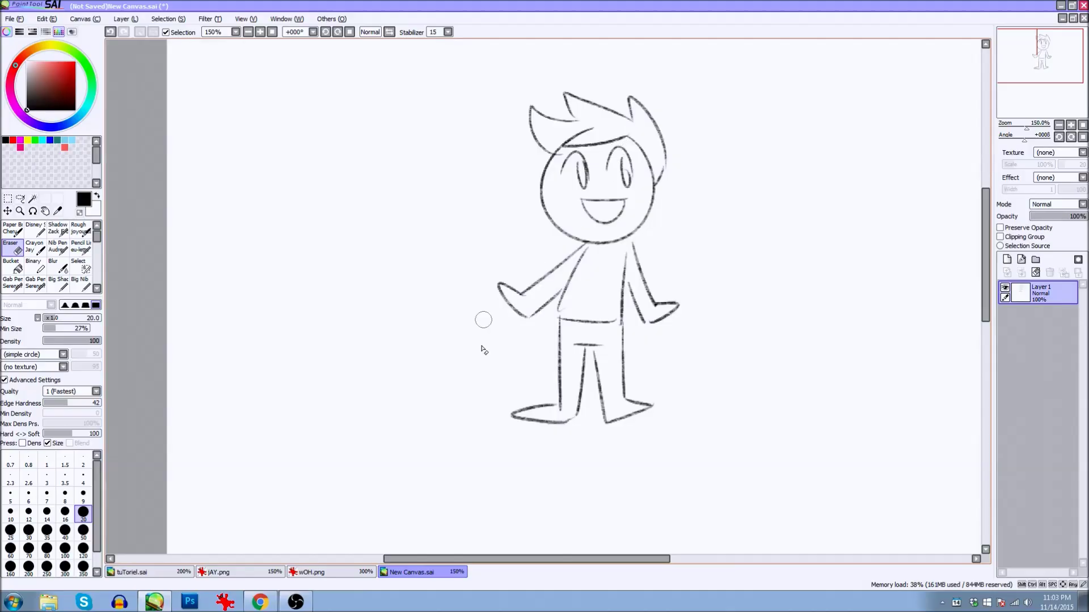
Copy the whole character sketch from the new canvas and paste it as a new layer in tuToriel.sai.
key("ctrl+a")
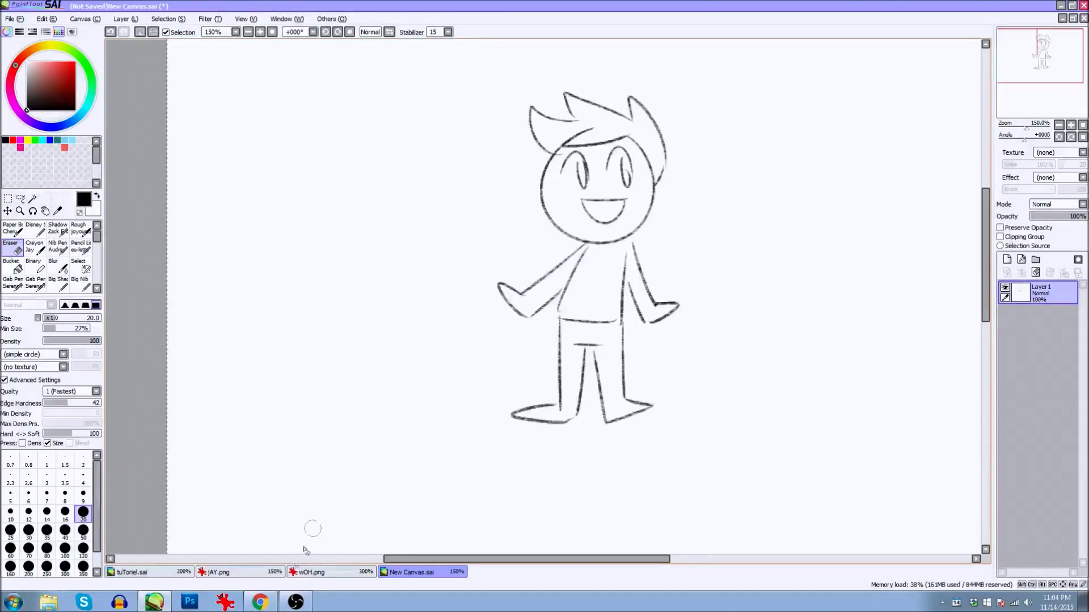
left_click(165, 573)
left_click_drag(536, 560, 510, 559)
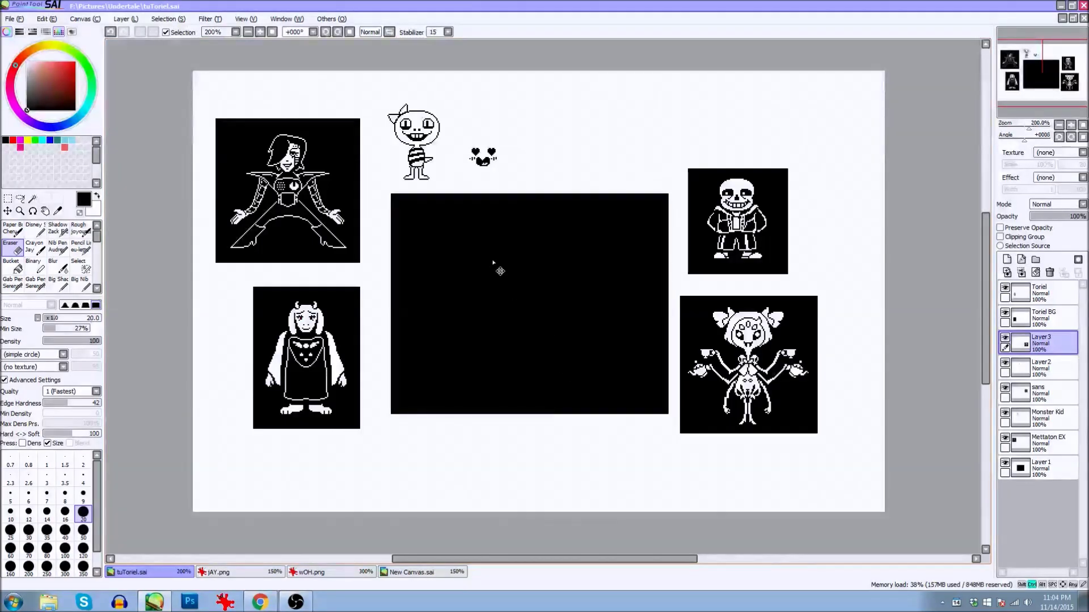
key("ctrl+v")
key("m")
left_click_drag(779, 293, 828, 335)
key("ctrl+d")
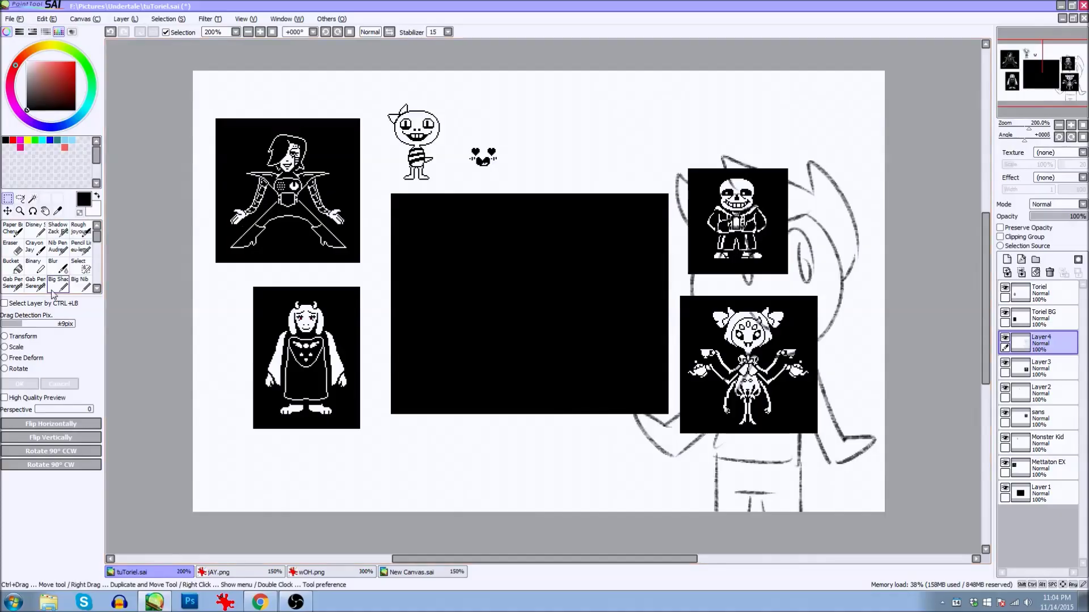
Shrink the pasted sketch to roughly sprite size and place it in the white area above the central black rectangle.
key("ctrl+t")
left_click_drag(793, 375, 562, 292)
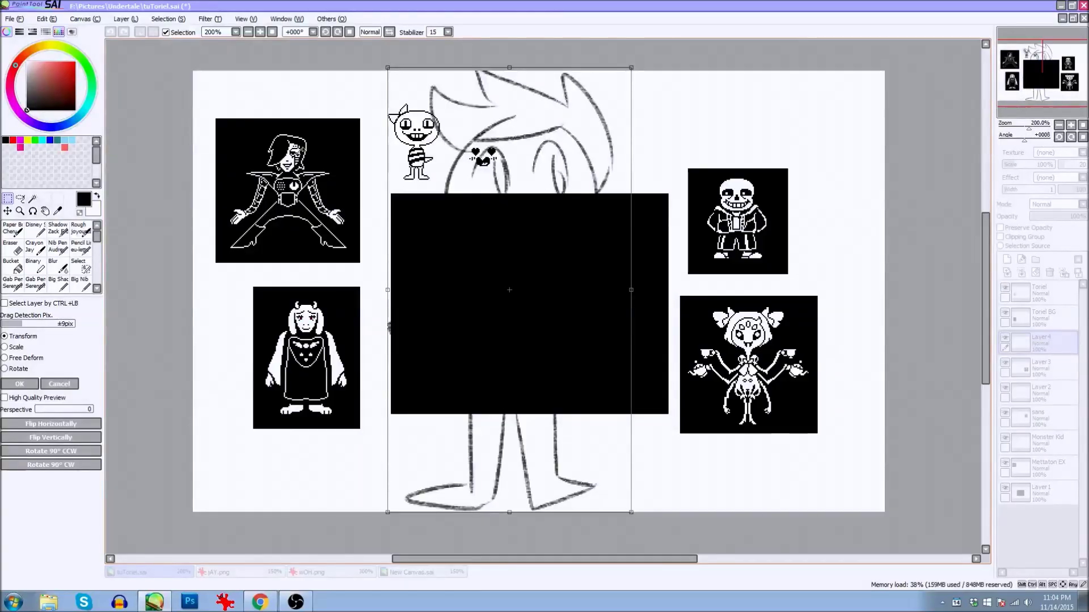
mouse_move(631, 67)
left_mouse_down()
mouse_move(446, 401)
mouse_move(366, 309)
mouse_move(256, 351)
left_mouse_up()
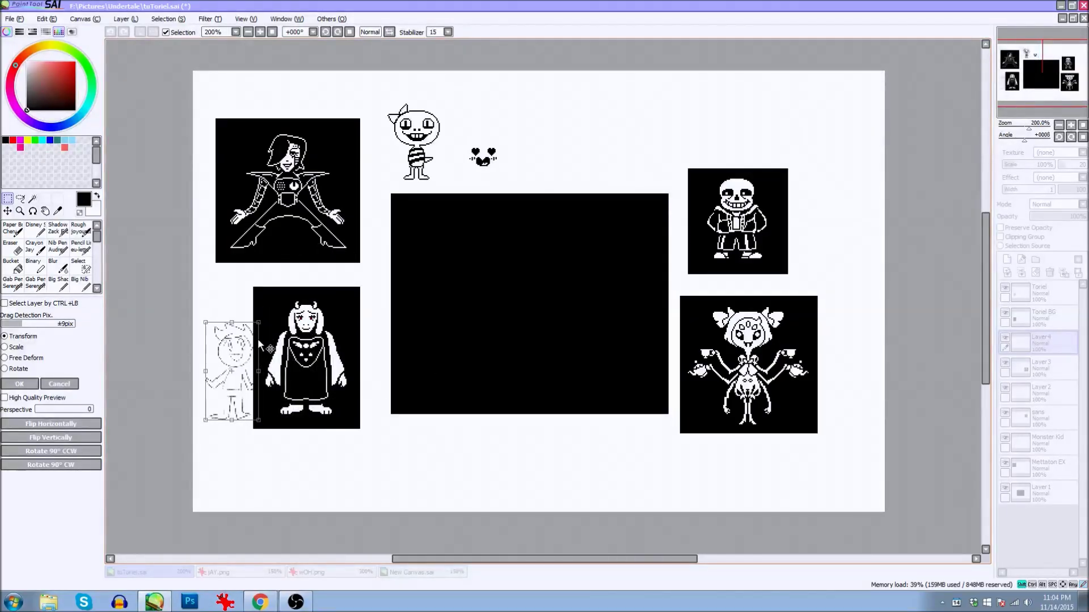
mouse_move(253, 389)
left_mouse_down()
mouse_move(303, 303)
mouse_move(329, 225)
mouse_move(229, 224)
mouse_move(845, 233)
mouse_move(655, 121)
left_mouse_up()
key("Return")
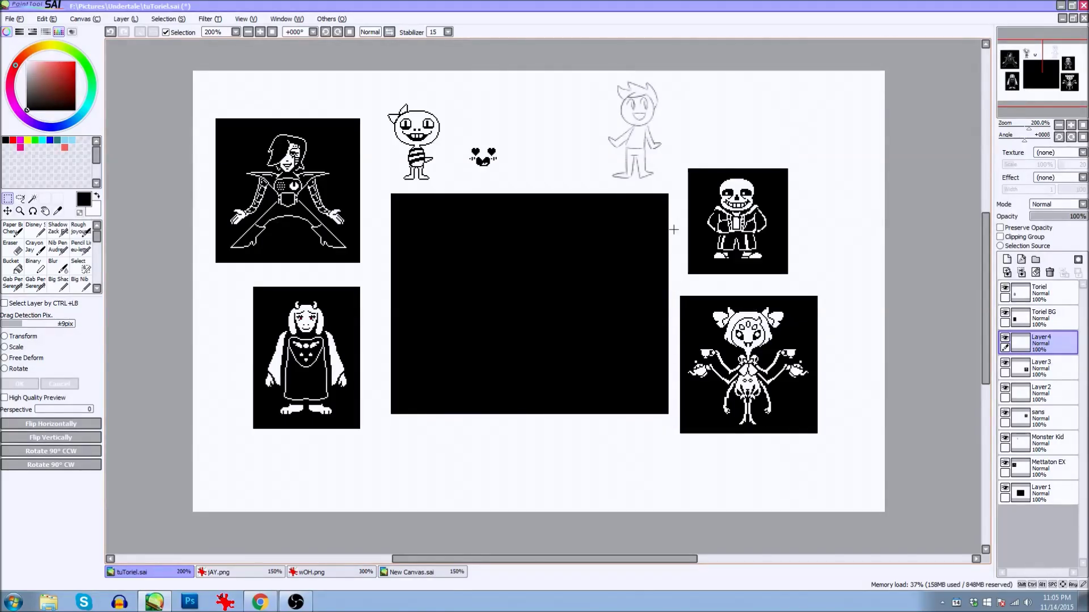
Turn the sketch lines white by raising their luminescence to the maximum, and move the sketch onto the central black rectangle.
left_click(168, 18)
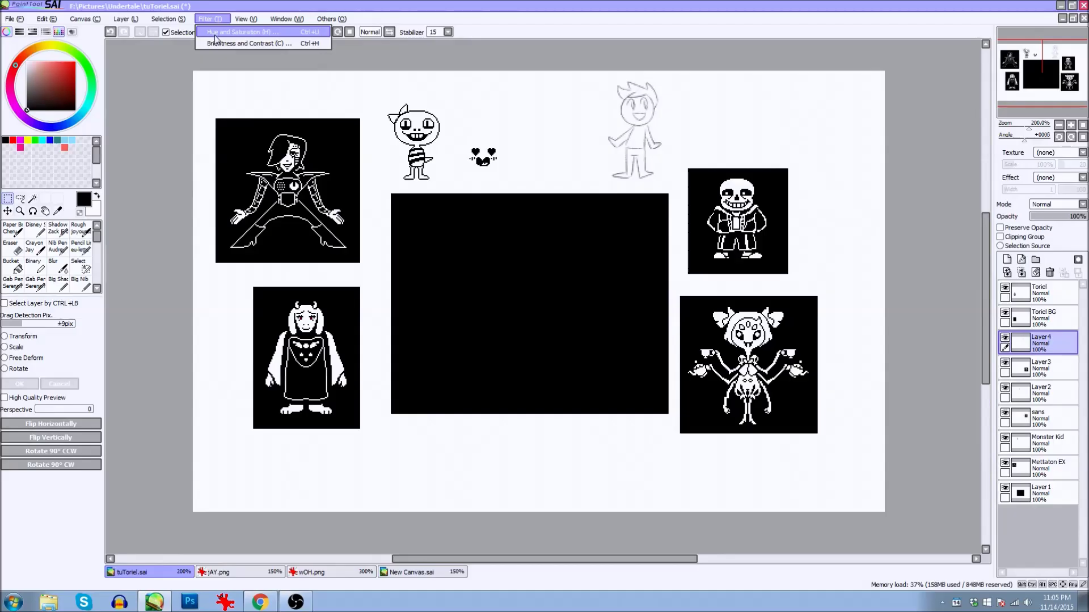
left_click(215, 34)
left_click(725, 190)
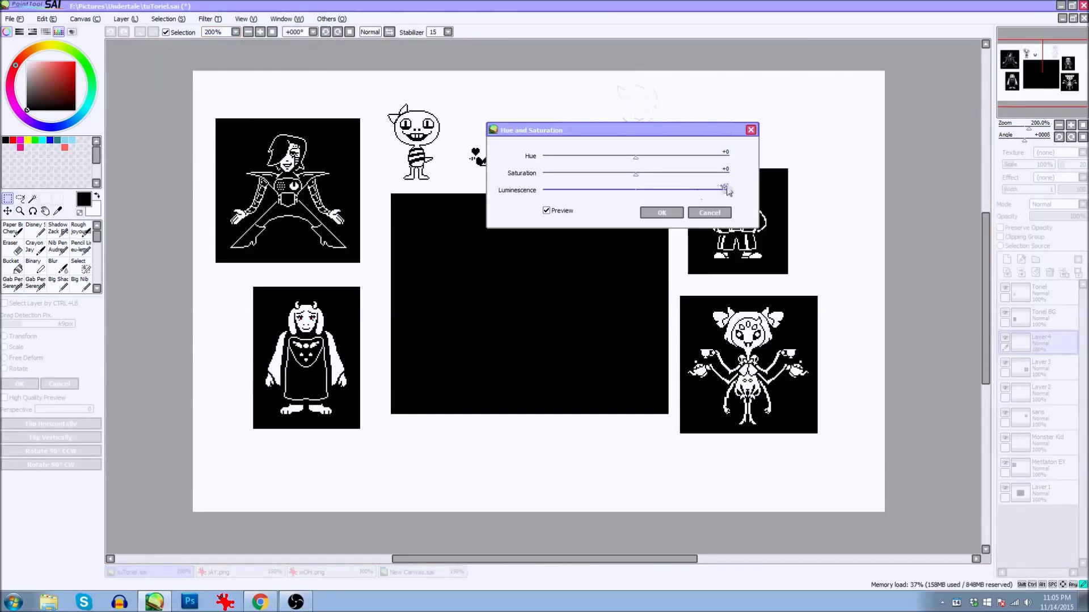
left_click(662, 213)
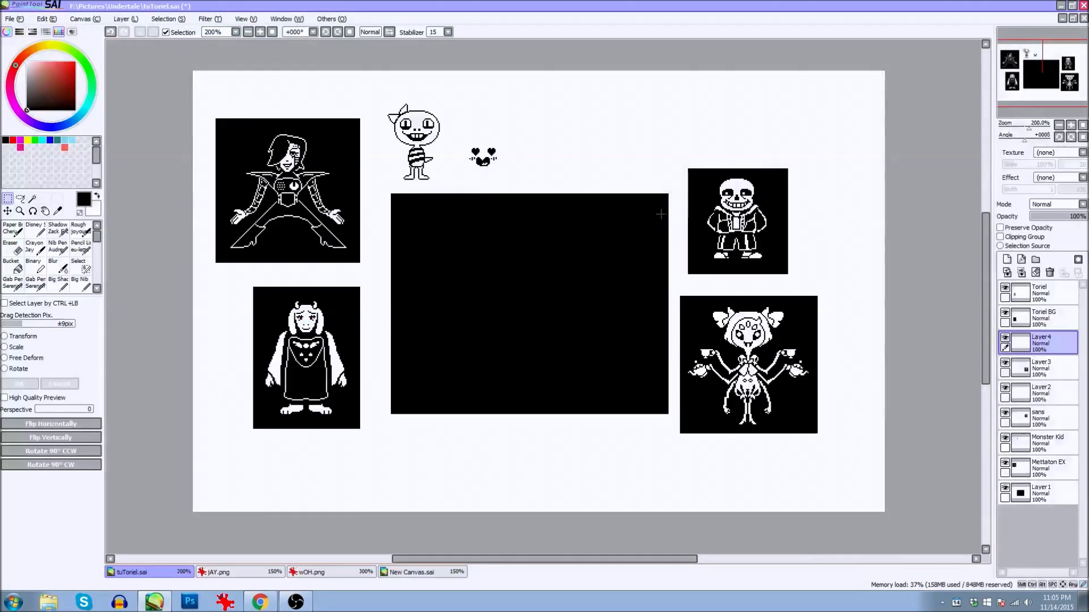
left_click(8, 213)
left_click_drag(694, 132, 594, 301)
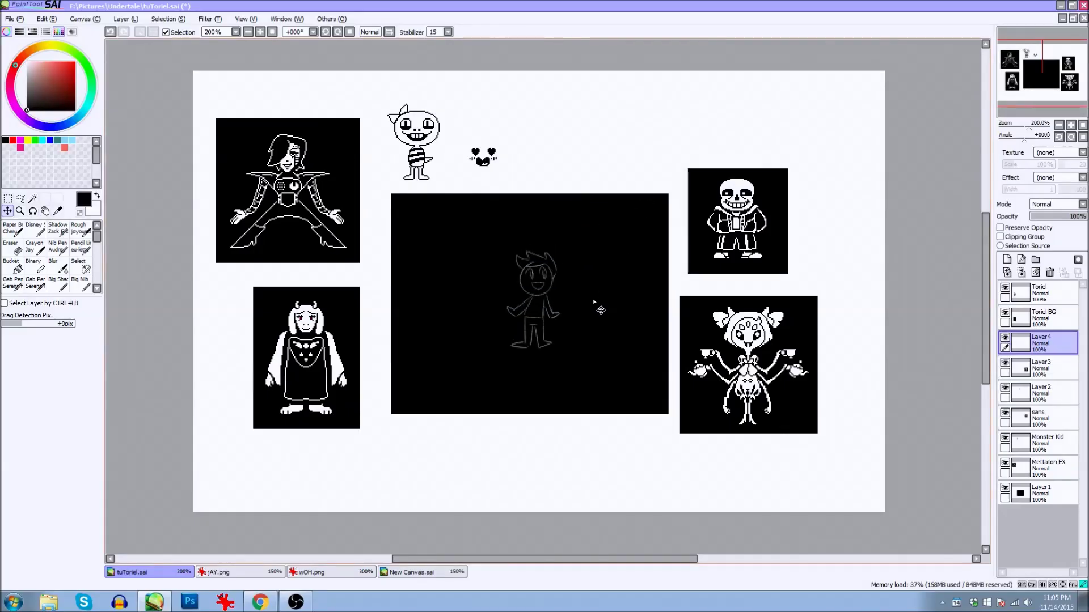
Hide and show the Toriel BG layer again to inspect how the Toriel sprite is separated from its black background.
left_click(1030, 303)
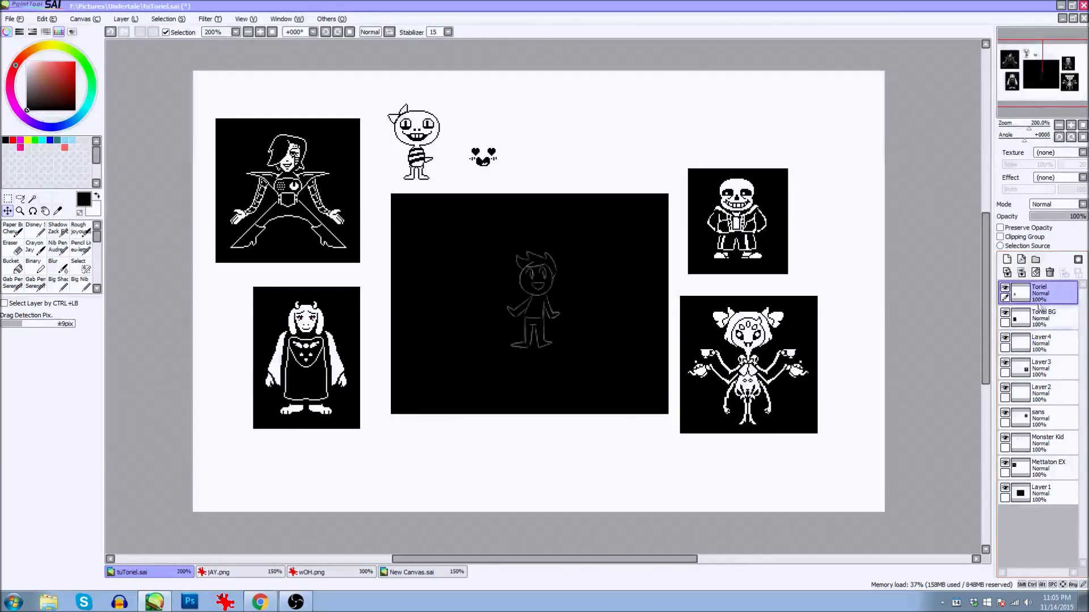
left_click(1004, 314)
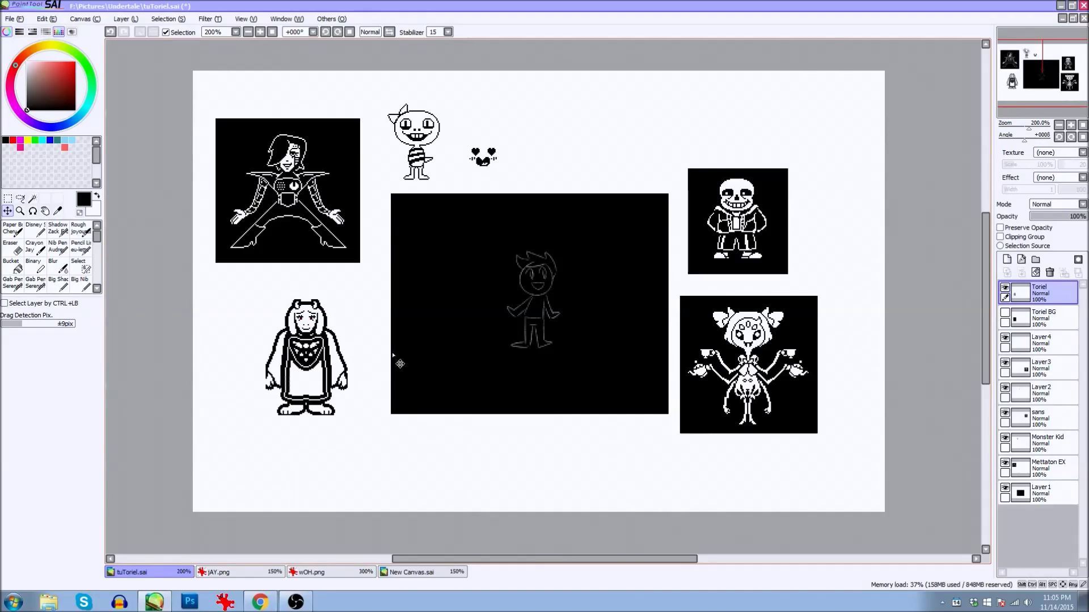
left_click(1005, 315)
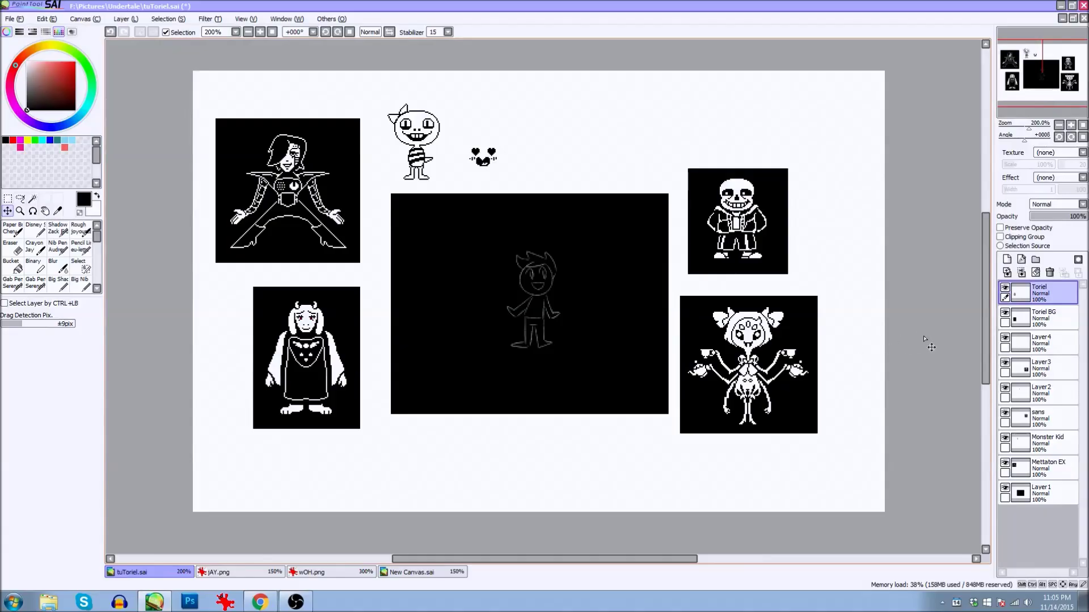
Bring the sketch layer Layer4 to the top of the layer stack and nudge the sketch slightly down in the black rectangle.
left_click(1021, 342)
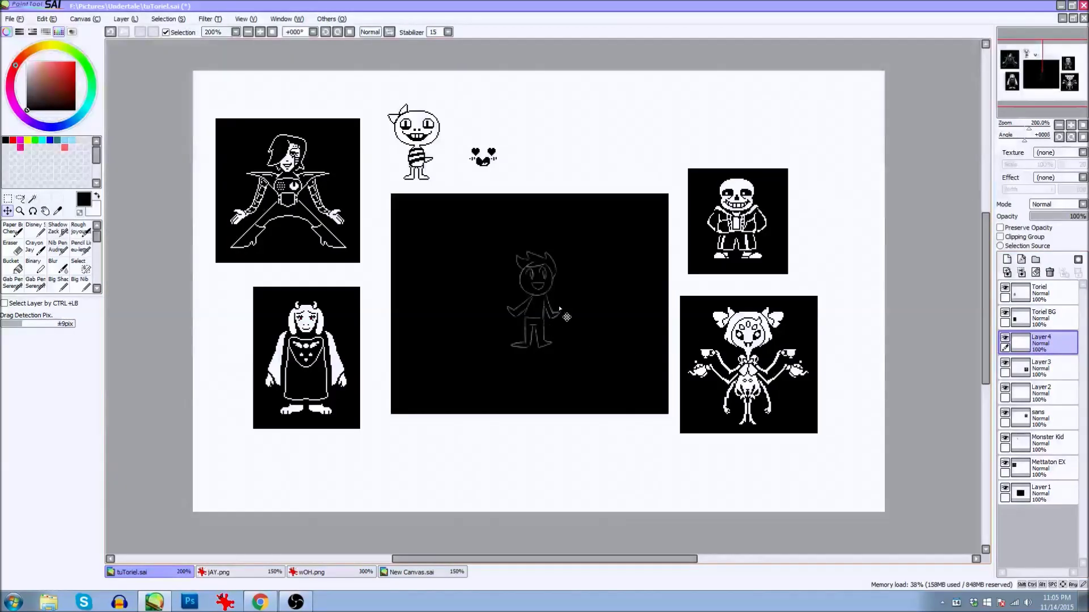
left_click_drag(1047, 343, 1055, 290)
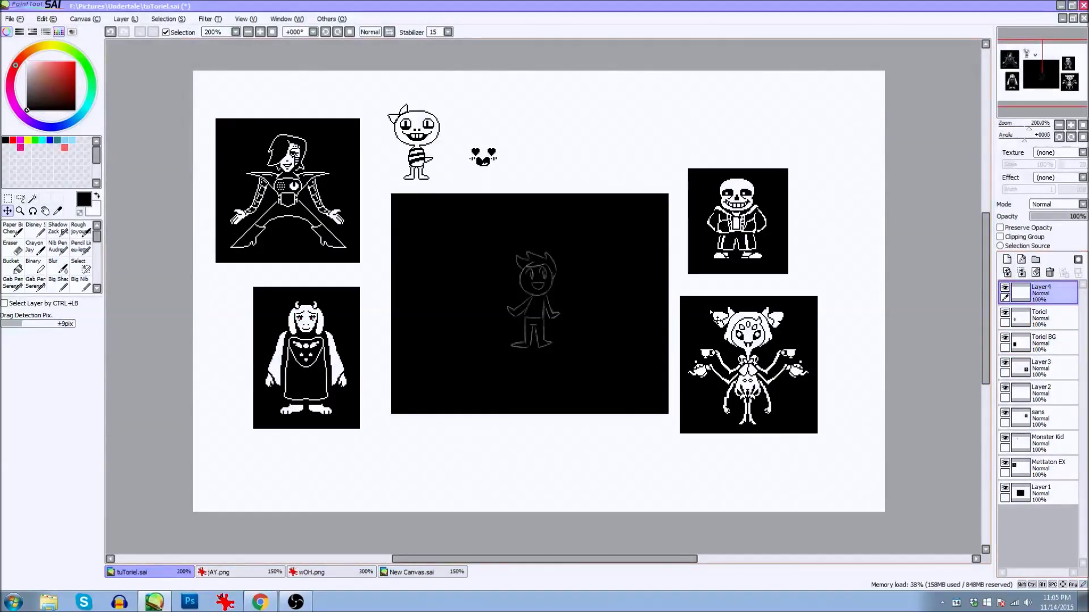
mouse_move(579, 321)
left_mouse_down()
mouse_move(564, 329)
mouse_move(572, 336)
left_mouse_up()
scroll(512, 308, "up", 2)
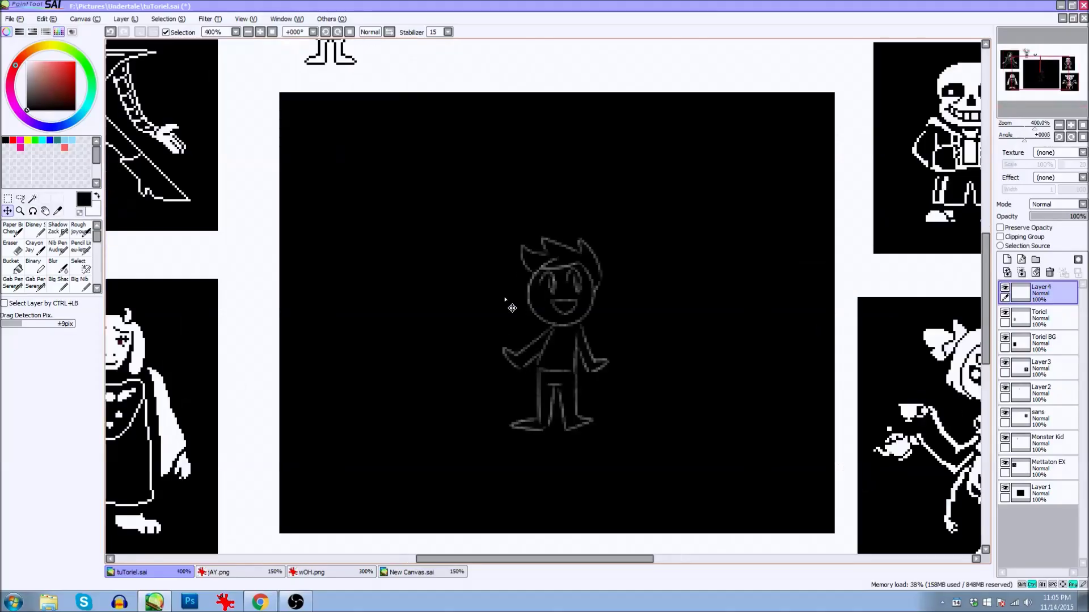
Duplicate the character sketch and place the copy to the left of the original inside the black rectangle.
key("ctrl+c")
key("ctrl+v")
left_click_drag(544, 333, 392, 334)
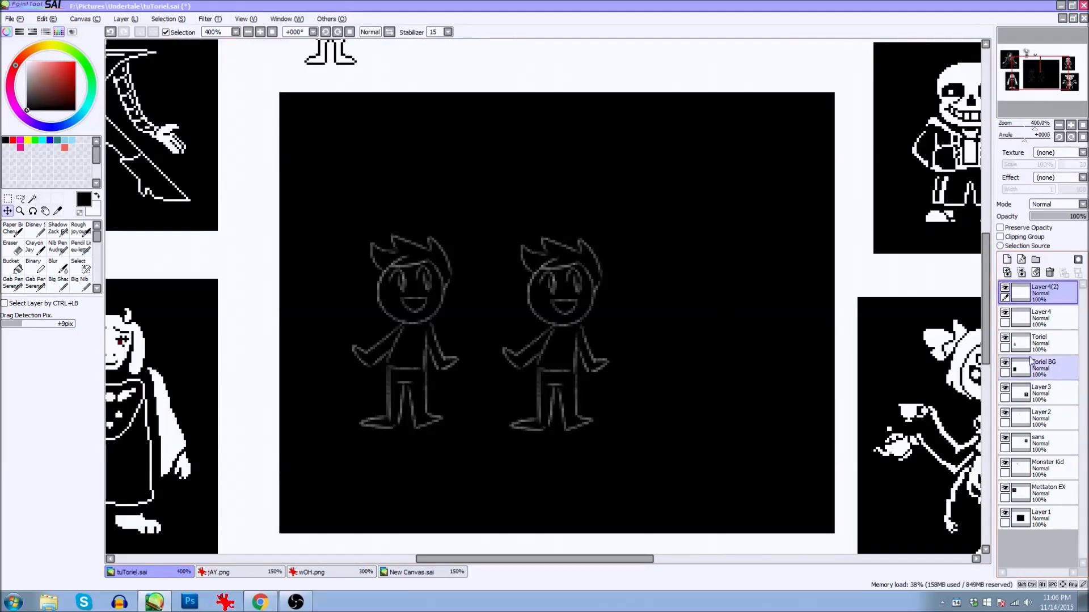
Add a clipped layer above Layer1's black rectangle, fill it with magenta and set its opacity to 25%.
left_click(1004, 514)
left_click(1004, 514)
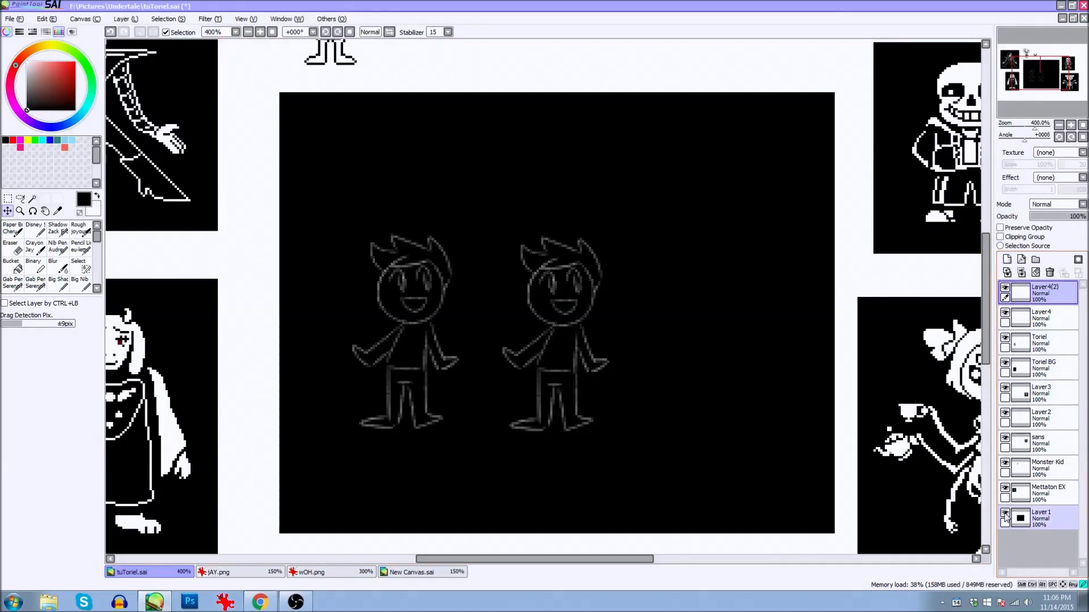
left_click(1034, 517)
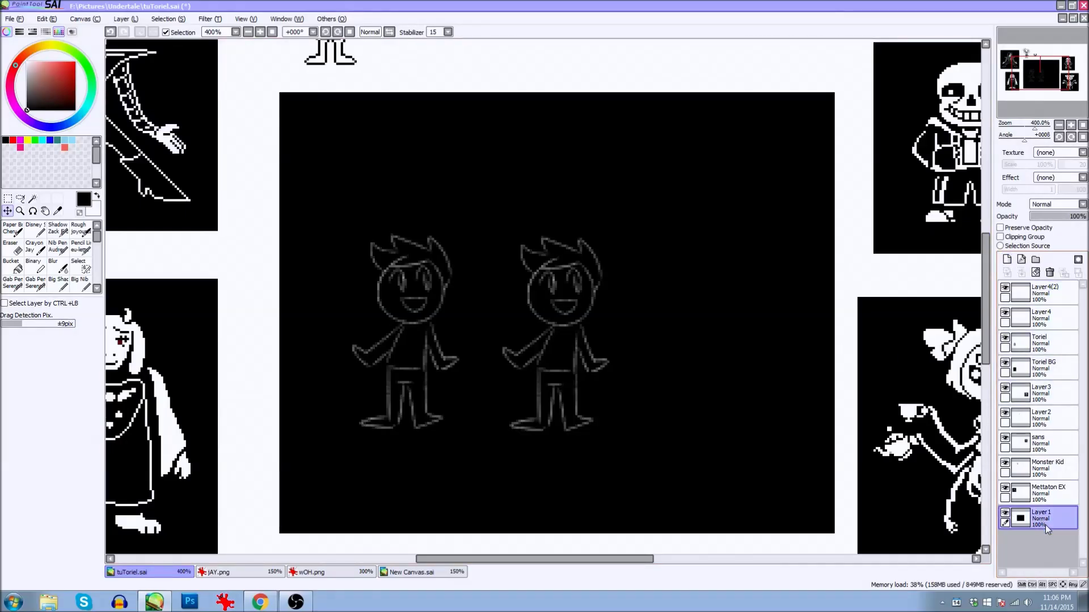
left_click(1009, 260)
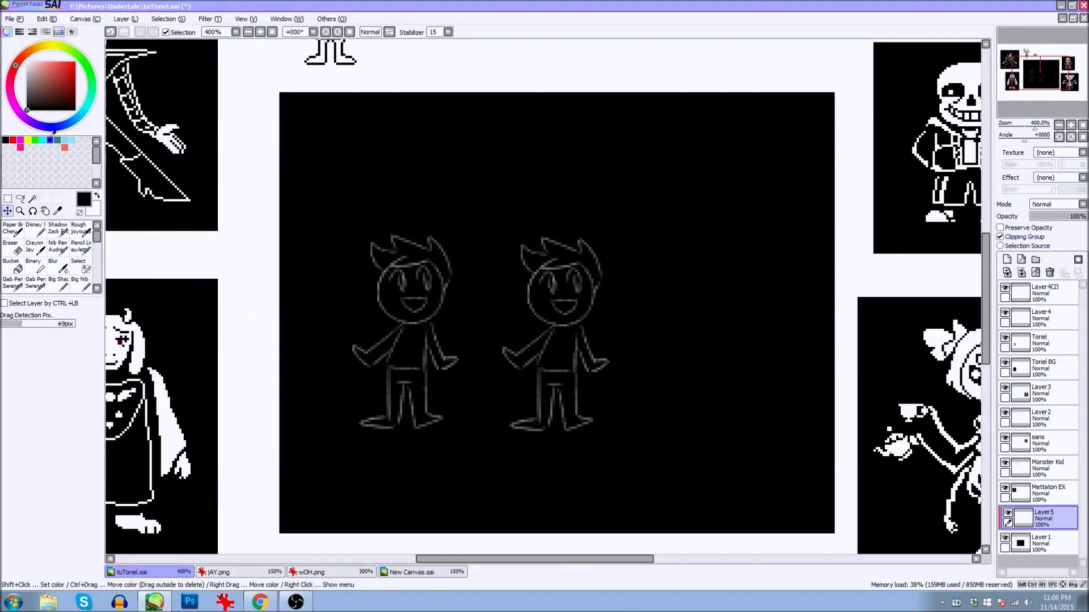
left_click(20, 139)
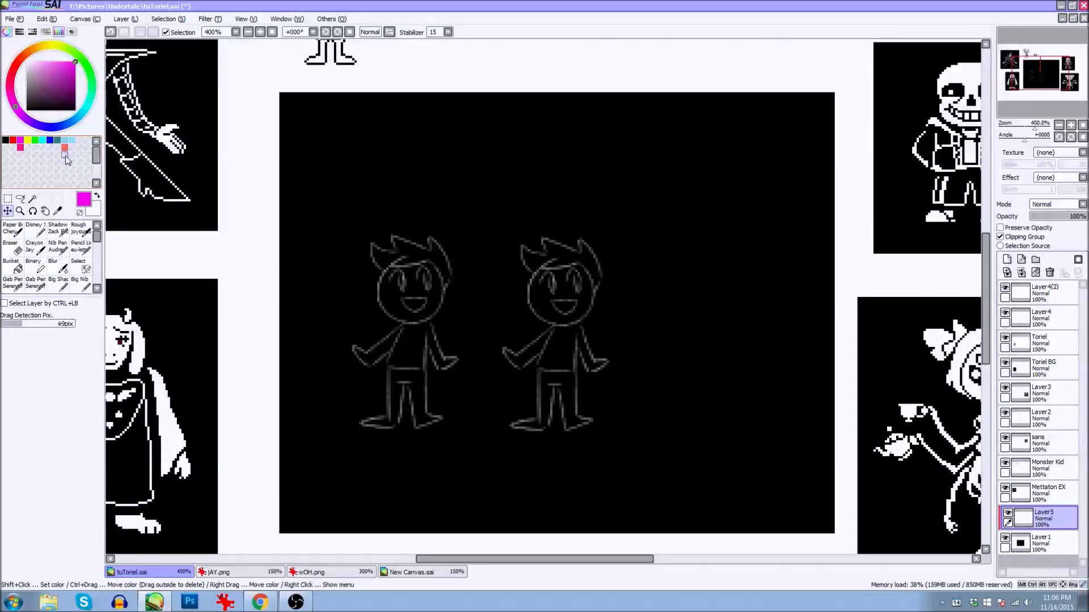
key("ctrl+f")
mouse_move(1043, 218)
left_mouse_down()
mouse_move(1059, 213)
mouse_move(1044, 214)
left_mouse_up()
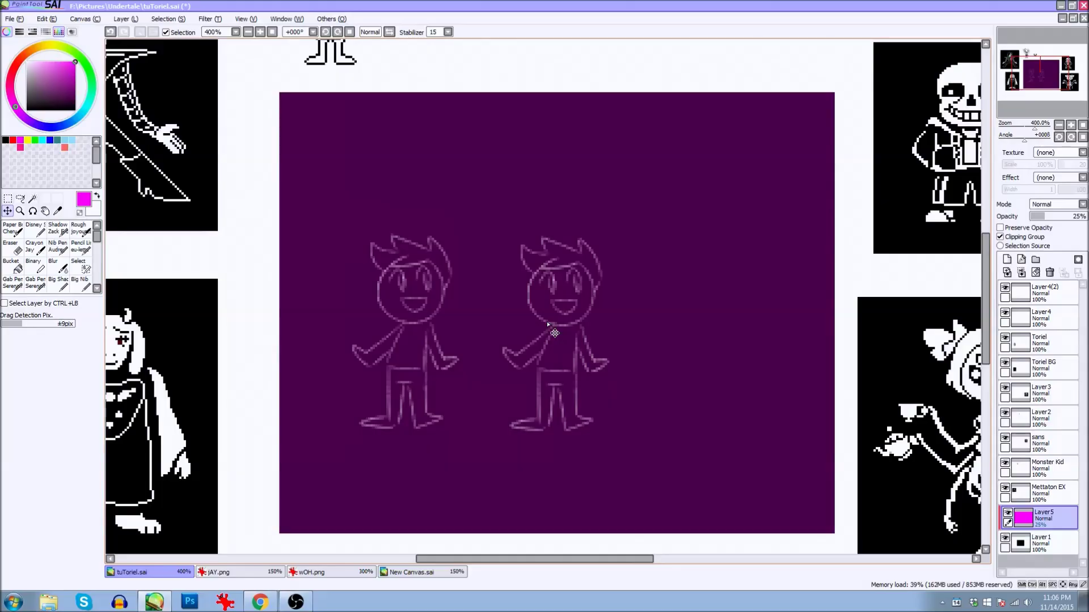
Toggle the magenta tint layer off and on to compare the black rectangle with and without it.
left_click(1006, 513)
left_click(1007, 513)
left_click(1007, 513)
left_click(1007, 513)
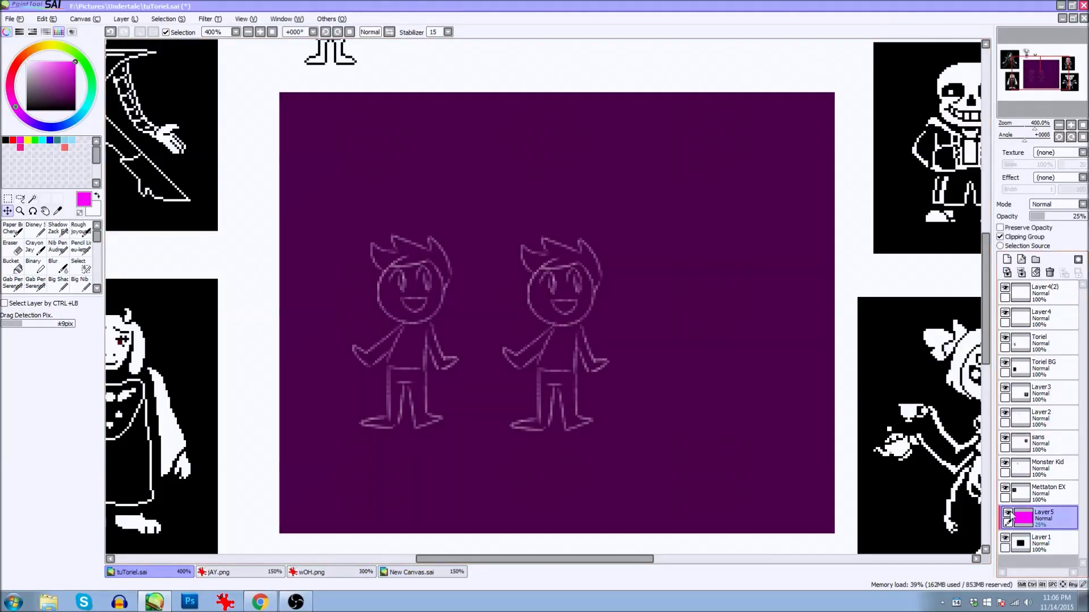
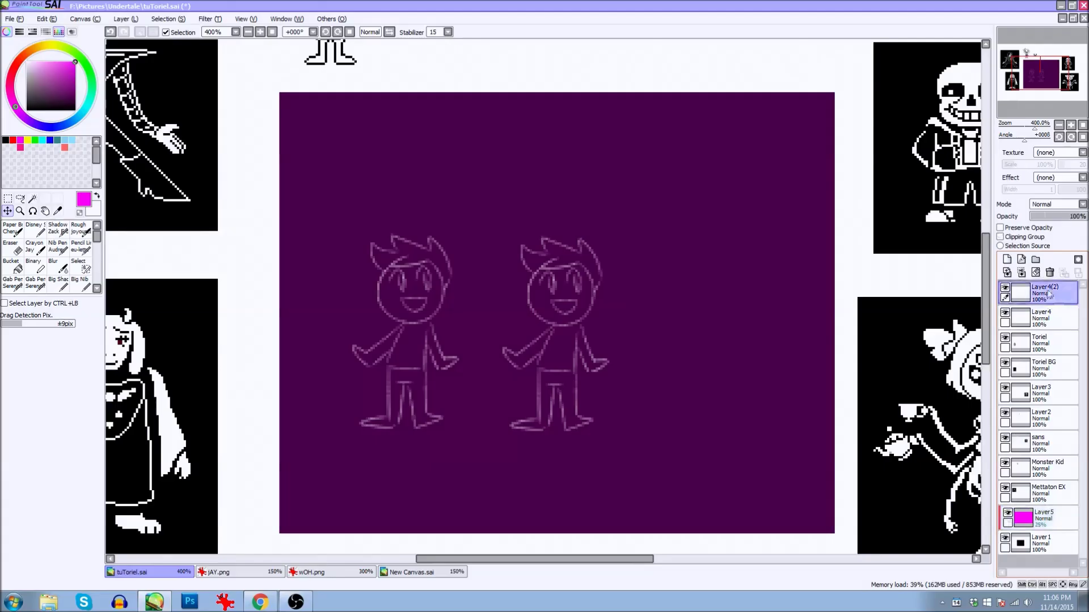
Reduce the original sketch layer to 59% opacity above its copy and add a new empty layer on top.
mouse_move(1066, 217)
left_mouse_down()
mouse_move(1086, 218)
mouse_move(1062, 218)
left_mouse_up()
left_click(1024, 318)
left_click_drag(1042, 316, 1042, 290)
left_click(1009, 260)
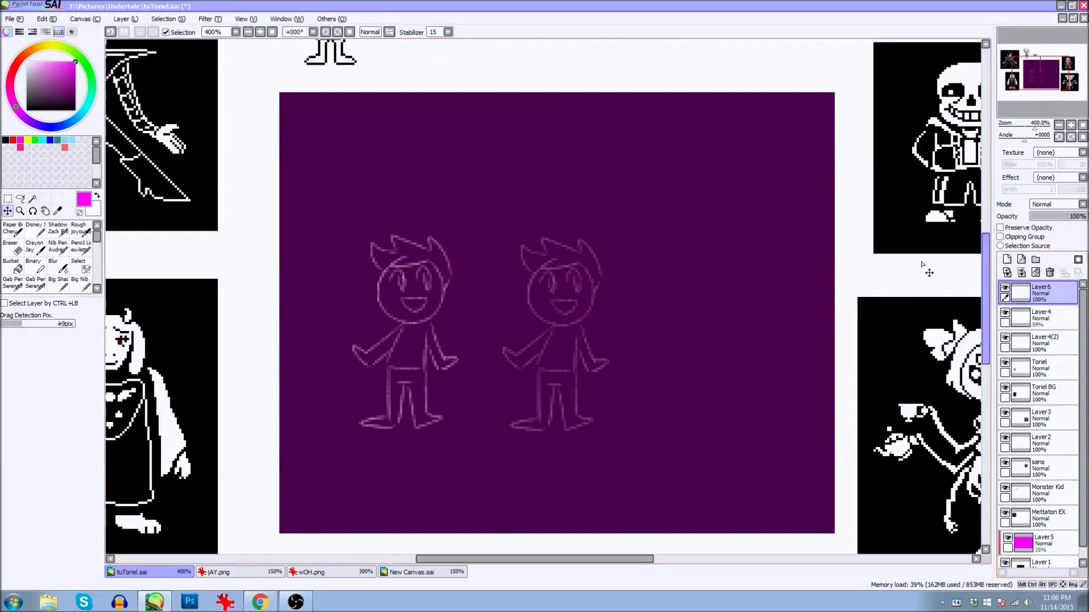
Trace the left hair spike of the right-hand sketch in black on Layer6 with the Binary pen at size 1.
scroll(543, 279, "up", 3)
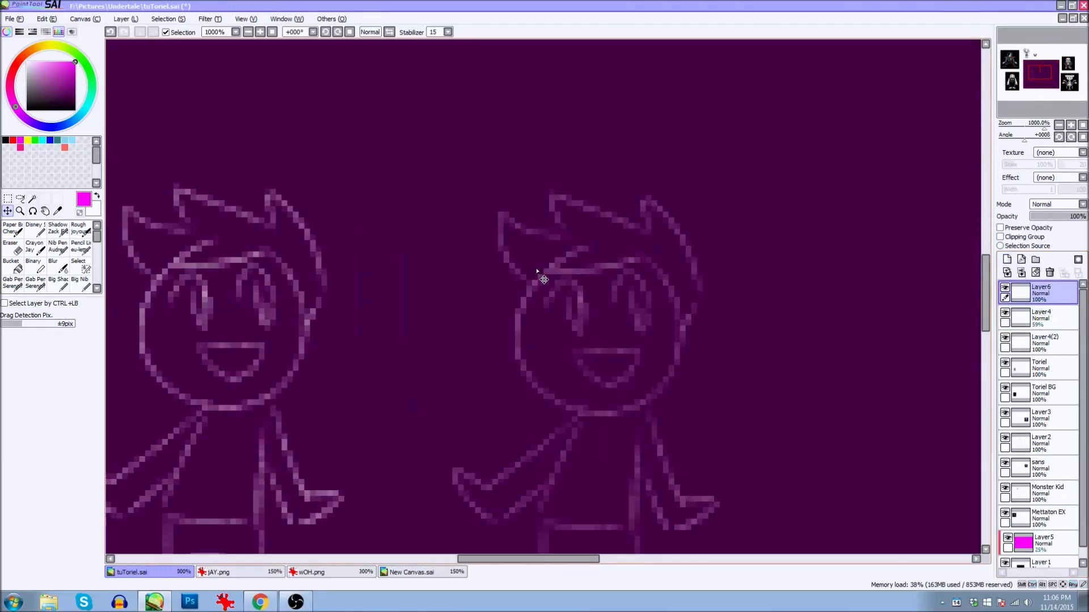
scroll(544, 280, "up", 1)
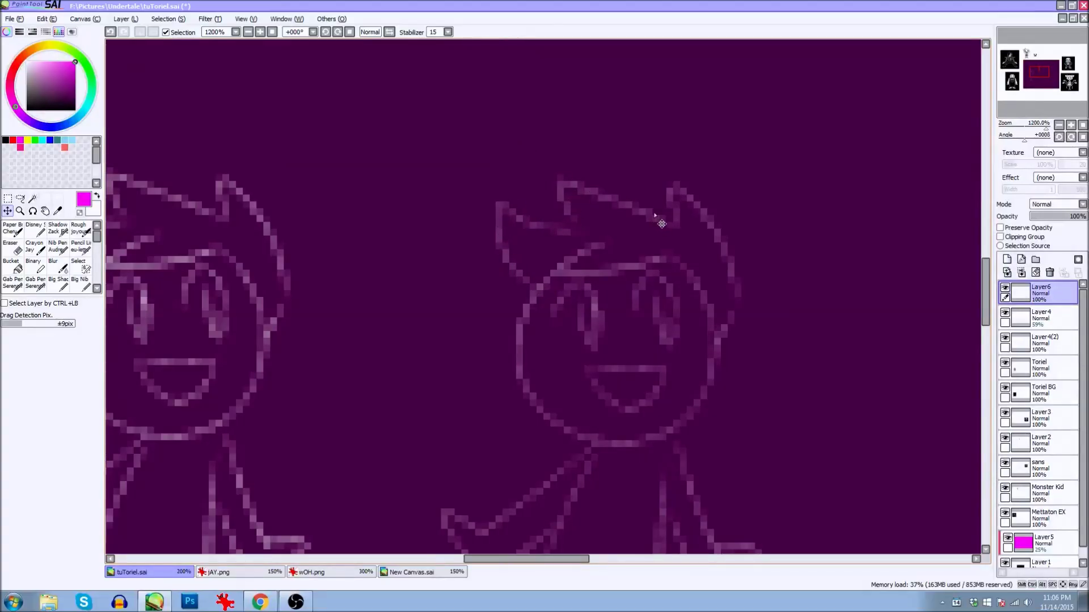
left_click(1043, 73)
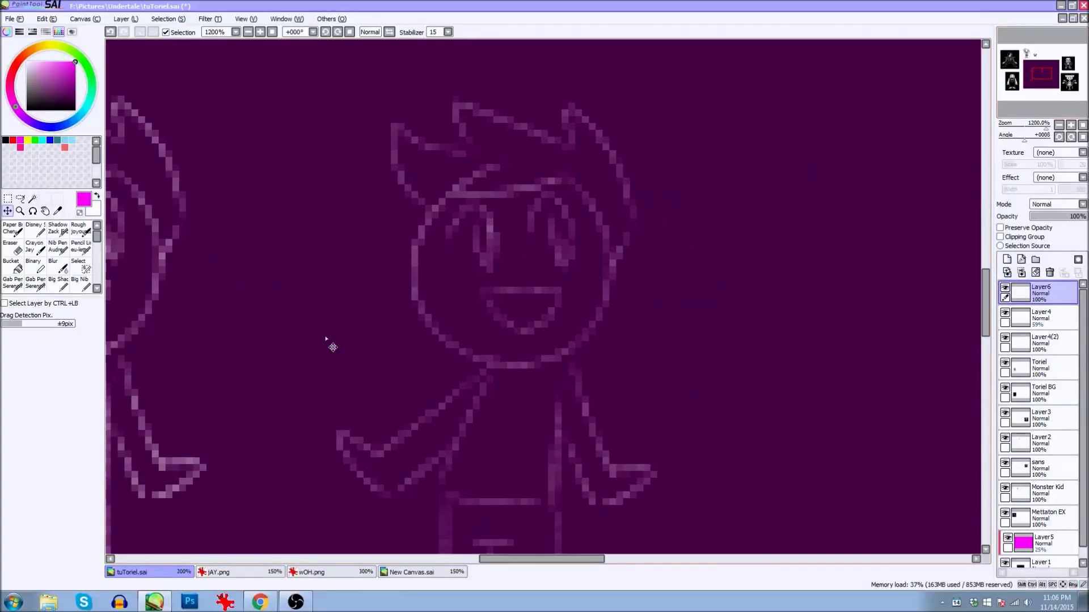
left_click(26, 109)
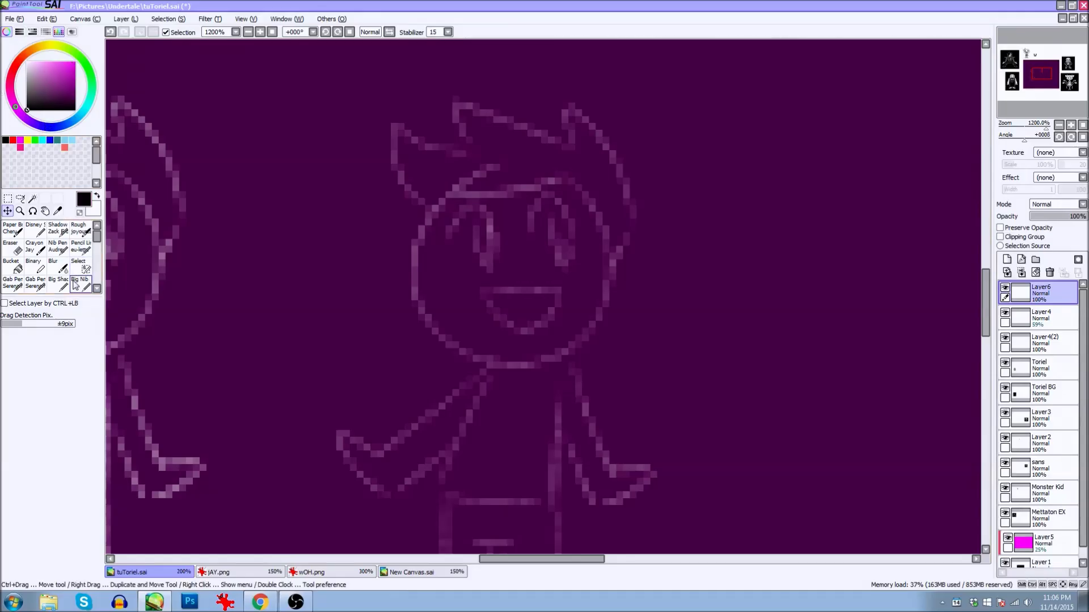
left_click(35, 266)
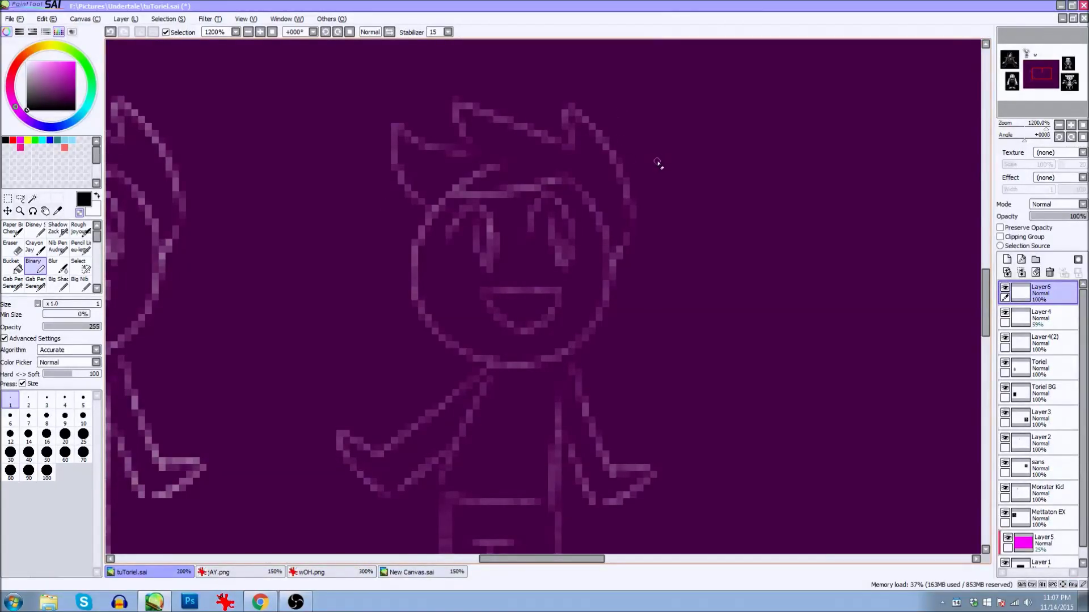
left_click_drag(659, 154, 572, 180)
key("ctrl+z")
mouse_move(394, 124)
left_mouse_down()
mouse_move(394, 166)
mouse_move(433, 208)
left_mouse_up()
mouse_move(398, 124)
left_mouse_down()
mouse_move(427, 144)
mouse_move(472, 151)
left_mouse_up()
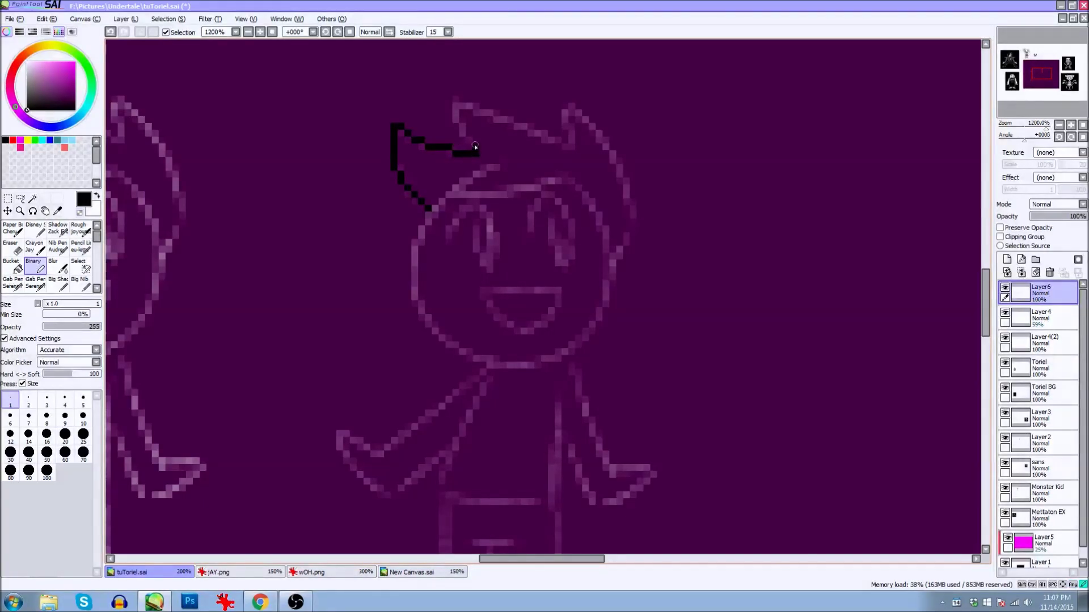
Trace the middle and right hair spikes, the parting and the fringe edge of the sketch in black.
mouse_move(462, 123)
left_mouse_down()
mouse_move(454, 109)
mouse_move(473, 105)
mouse_move(575, 147)
left_mouse_up()
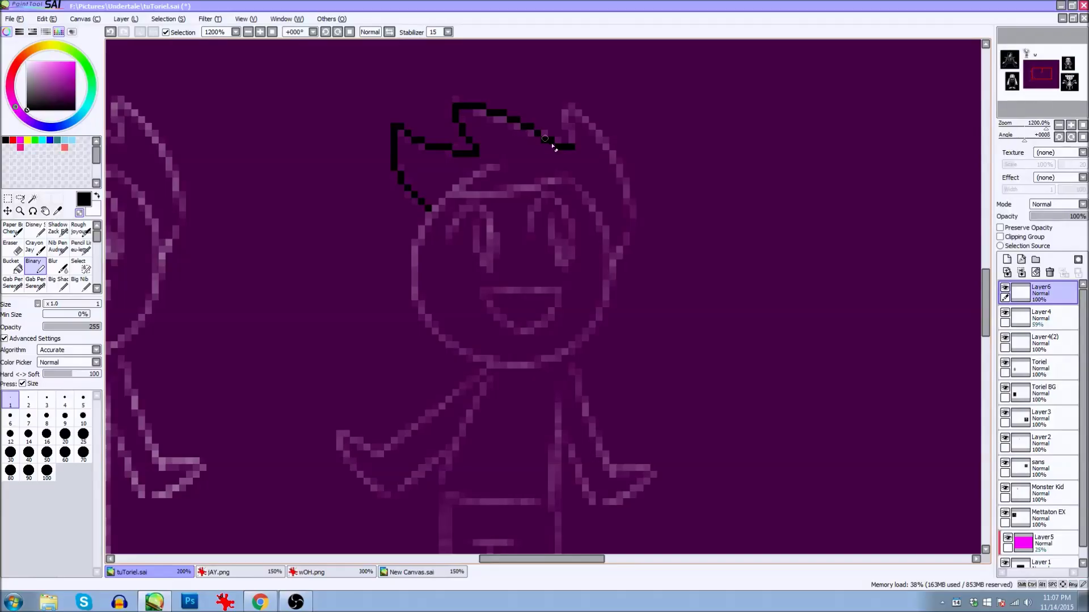
mouse_move(567, 146)
left_mouse_down()
mouse_move(564, 100)
mouse_move(600, 133)
mouse_move(634, 205)
mouse_move(612, 279)
left_mouse_up()
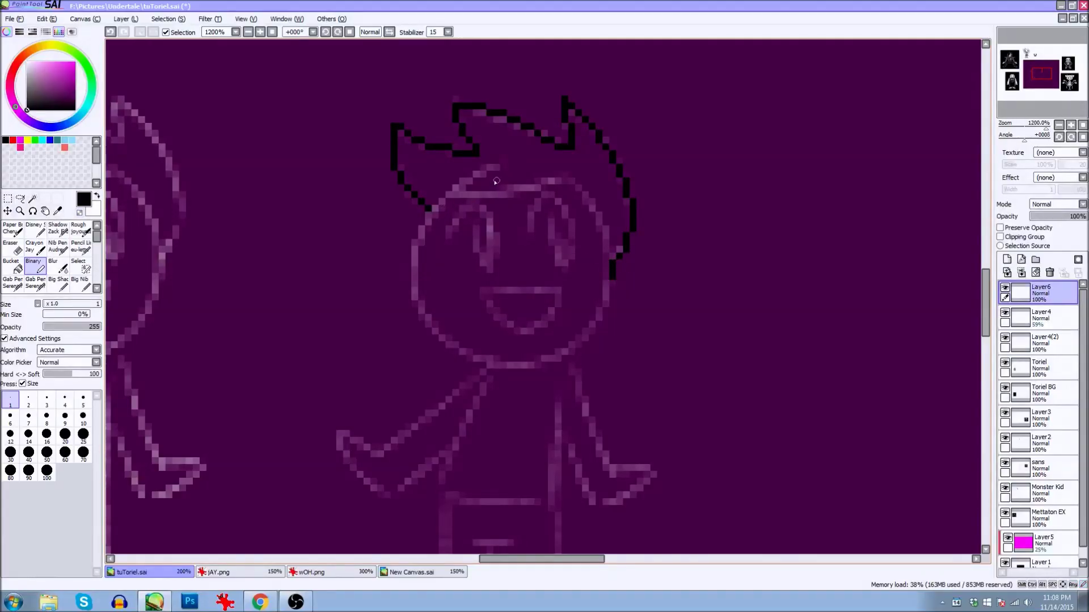
mouse_move(504, 160)
left_mouse_down()
mouse_move(450, 193)
mouse_move(516, 194)
mouse_move(566, 173)
left_mouse_up()
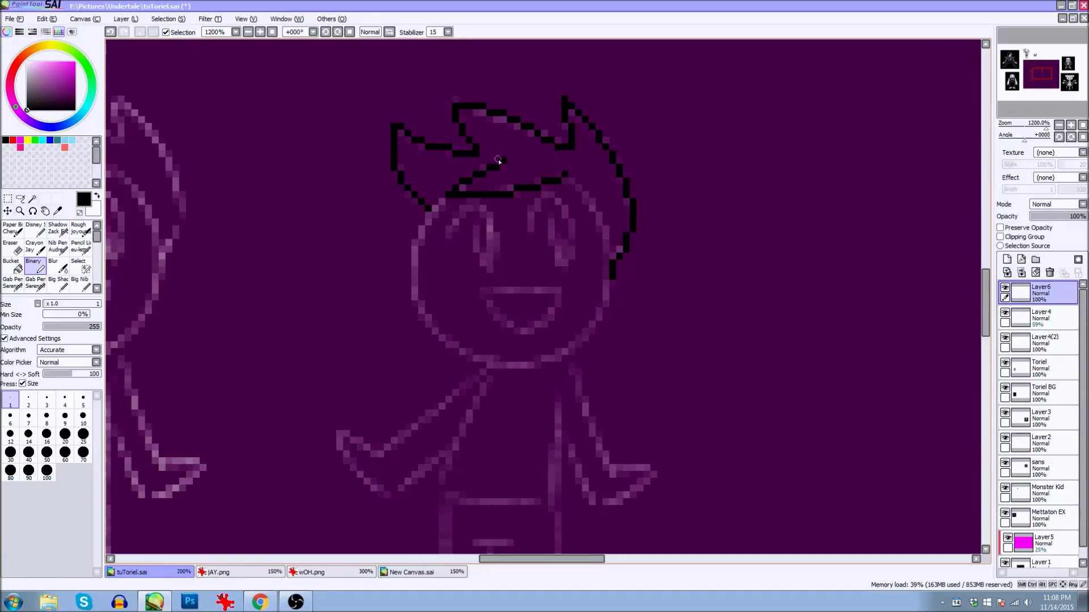
Switch to white and trace the hair parting and the round outline of the face down to the right hair tip.
key("x")
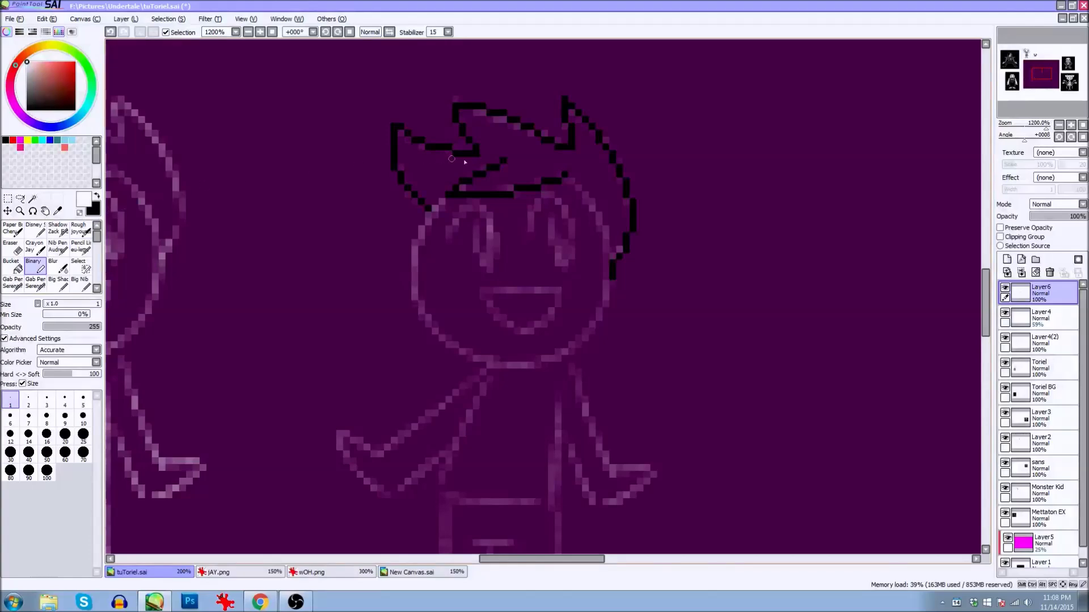
left_click(496, 160)
left_click_drag(503, 154, 442, 197)
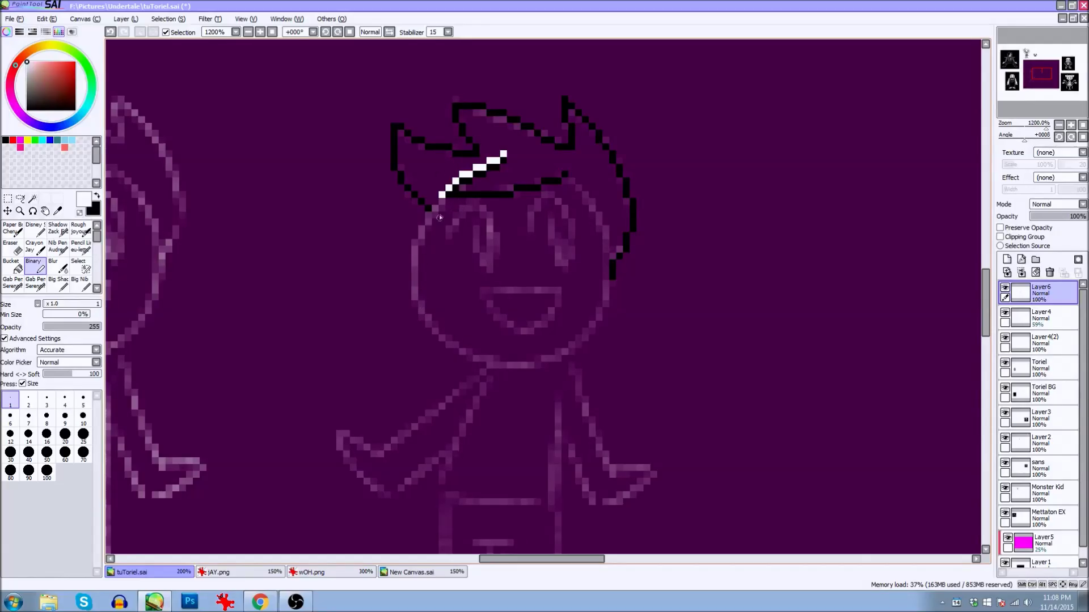
mouse_move(442, 203)
left_mouse_down()
mouse_move(415, 252)
mouse_move(414, 301)
mouse_move(442, 339)
mouse_move(488, 363)
mouse_move(563, 360)
mouse_move(590, 336)
mouse_move(607, 287)
left_mouse_up()
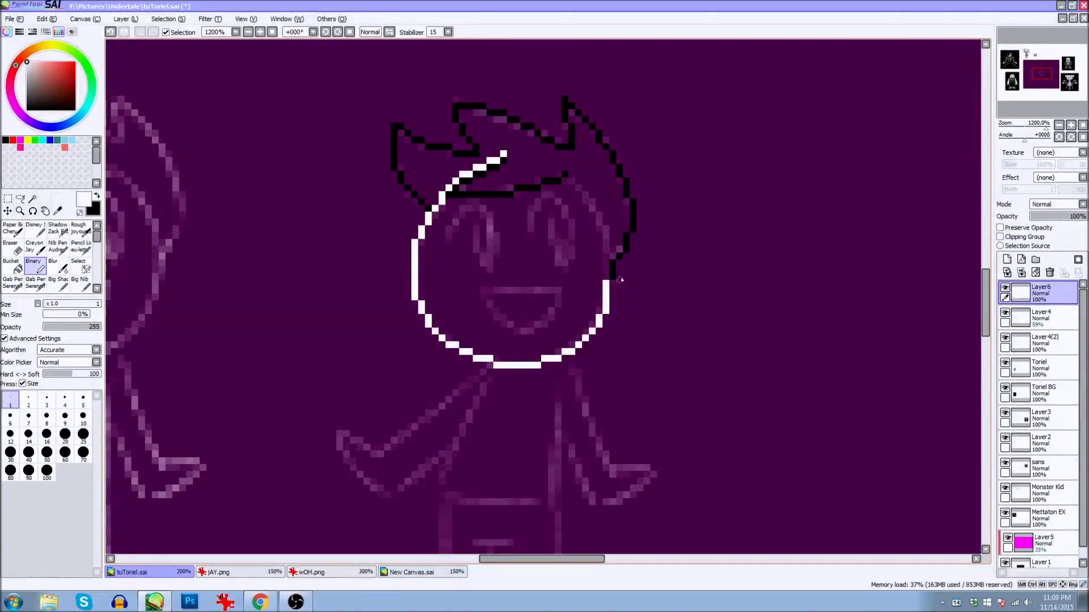
Draw a white outline along the outer edge of the black hair, from the right tip around to the left spike.
mouse_move(620, 277)
left_mouse_down()
mouse_move(642, 205)
mouse_move(612, 146)
left_mouse_up()
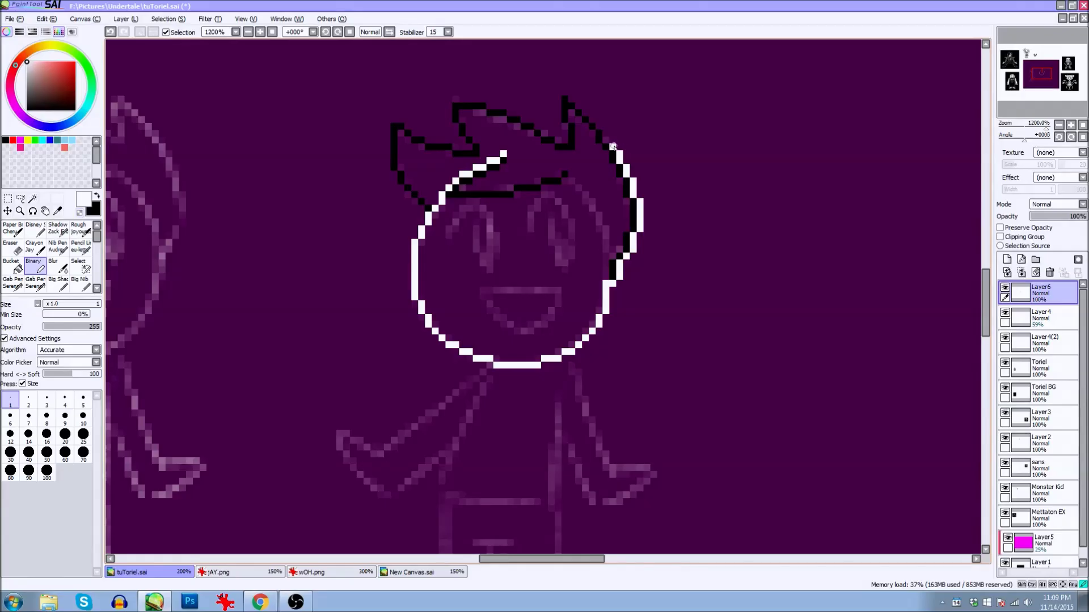
mouse_move(590, 118)
left_mouse_down()
mouse_move(557, 99)
mouse_move(561, 140)
left_mouse_up()
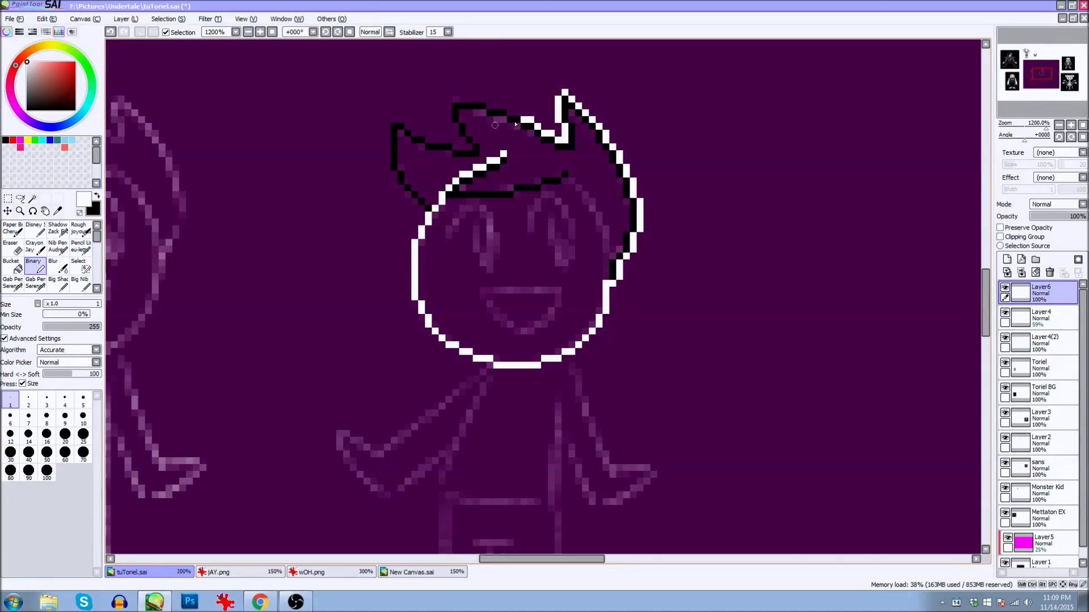
mouse_move(510, 111)
left_mouse_down()
mouse_move(452, 100)
mouse_move(448, 121)
left_mouse_up()
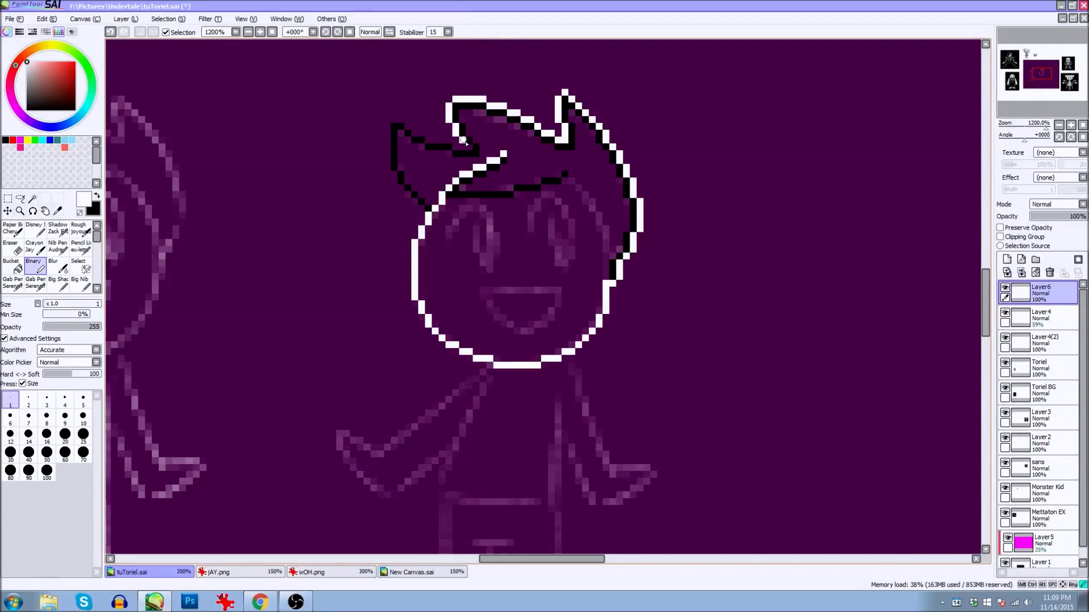
mouse_move(463, 147)
left_mouse_down()
mouse_move(390, 122)
mouse_move(388, 167)
mouse_move(427, 210)
left_mouse_up()
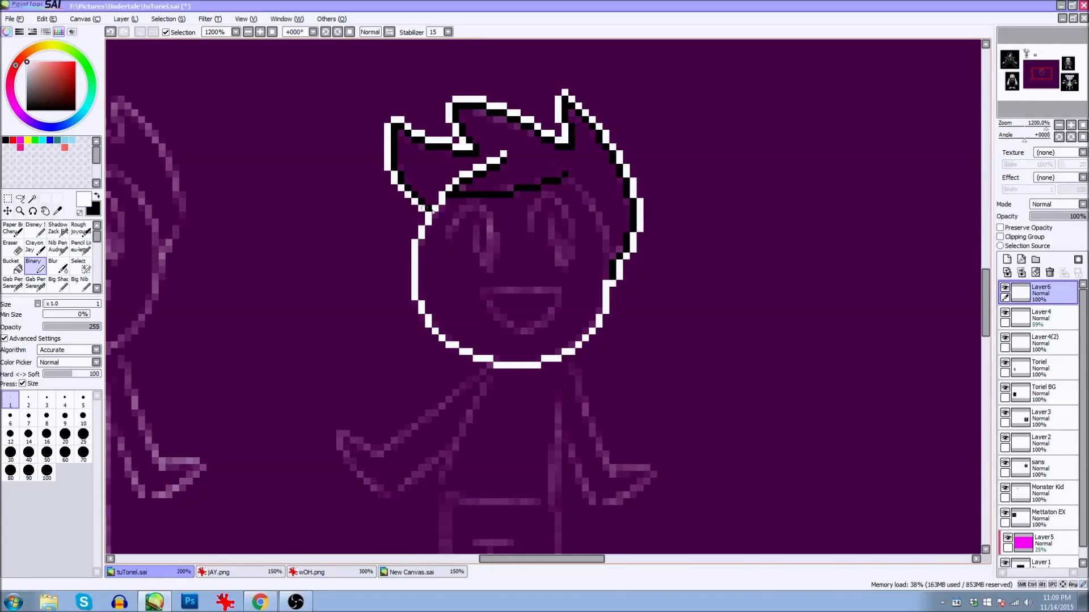
Extend the fringe line in black down the right side of the face to close the hair shape.
key("x")
left_click(581, 188)
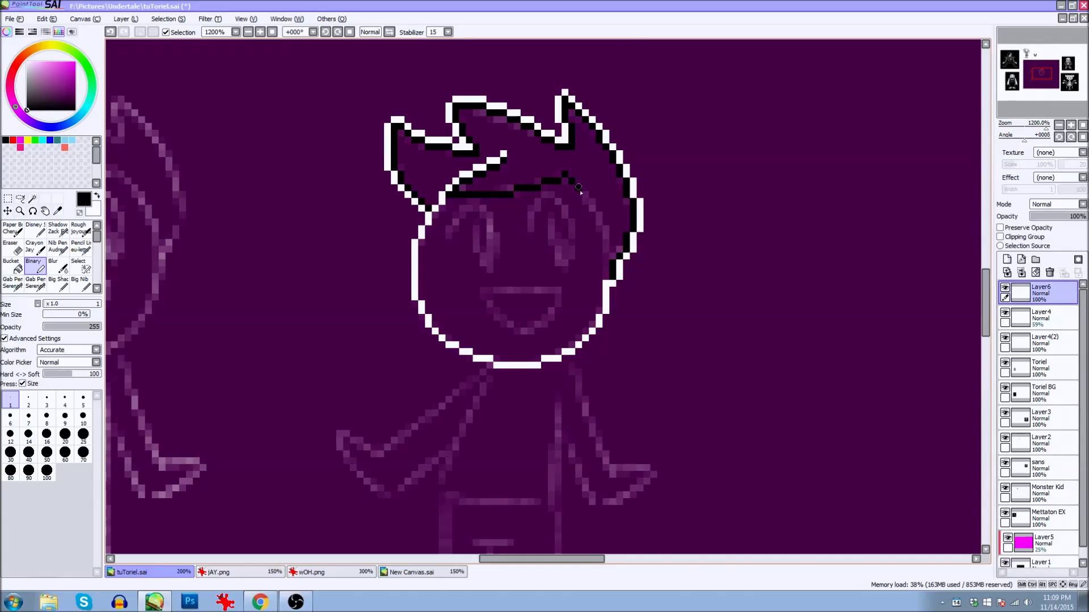
left_click_drag(582, 190, 610, 254)
Select the enclosed hair area with the Magic Wand, fill it with black and clear the selection.
left_click(33, 199)
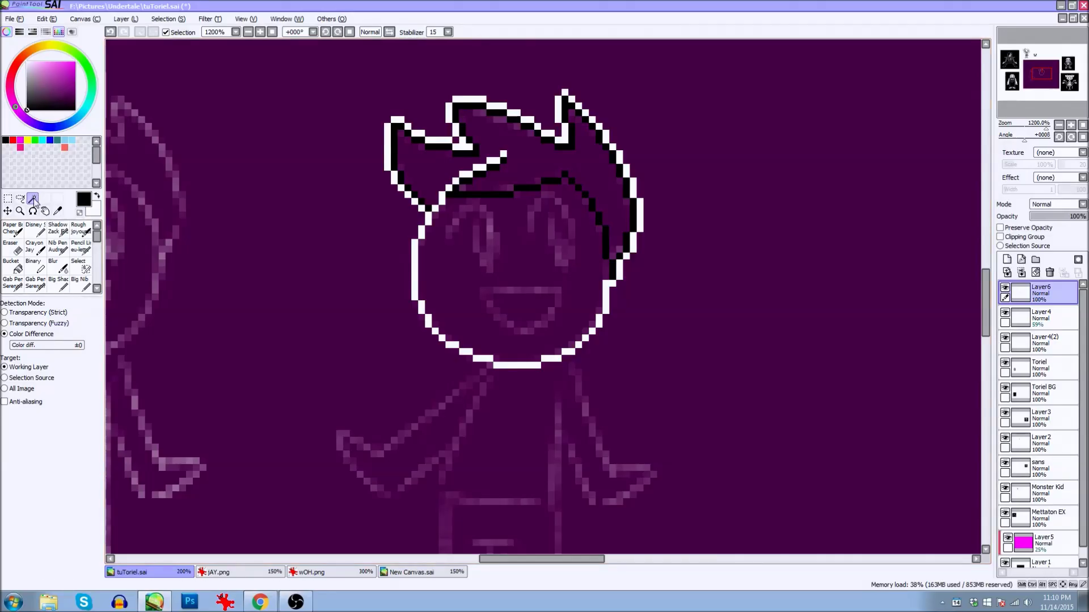
left_click(168, 19)
left_click(168, 18)
left_click(521, 153)
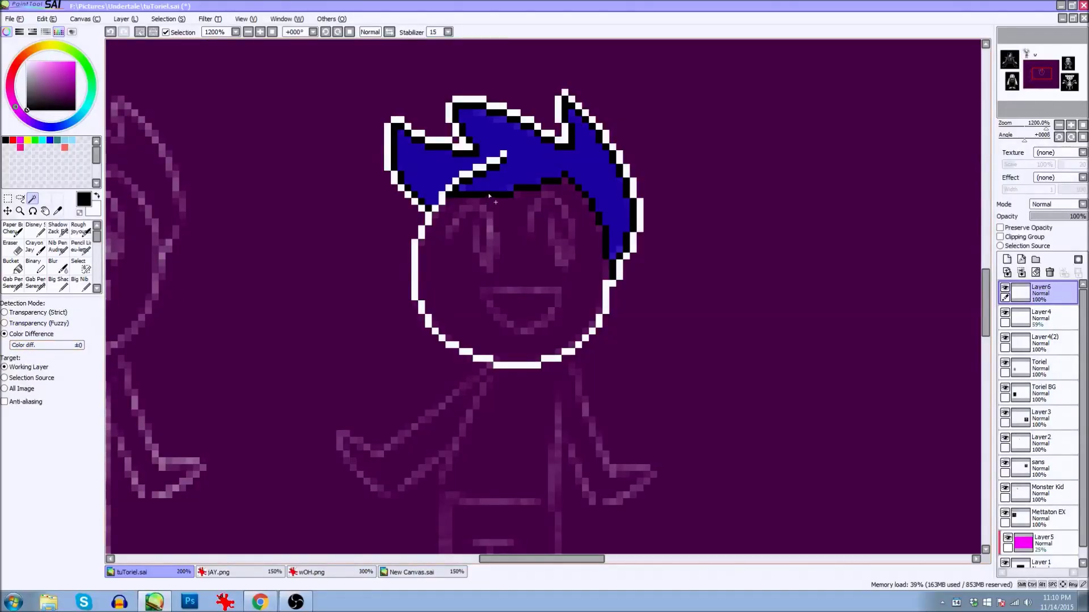
key("ctrl+d")
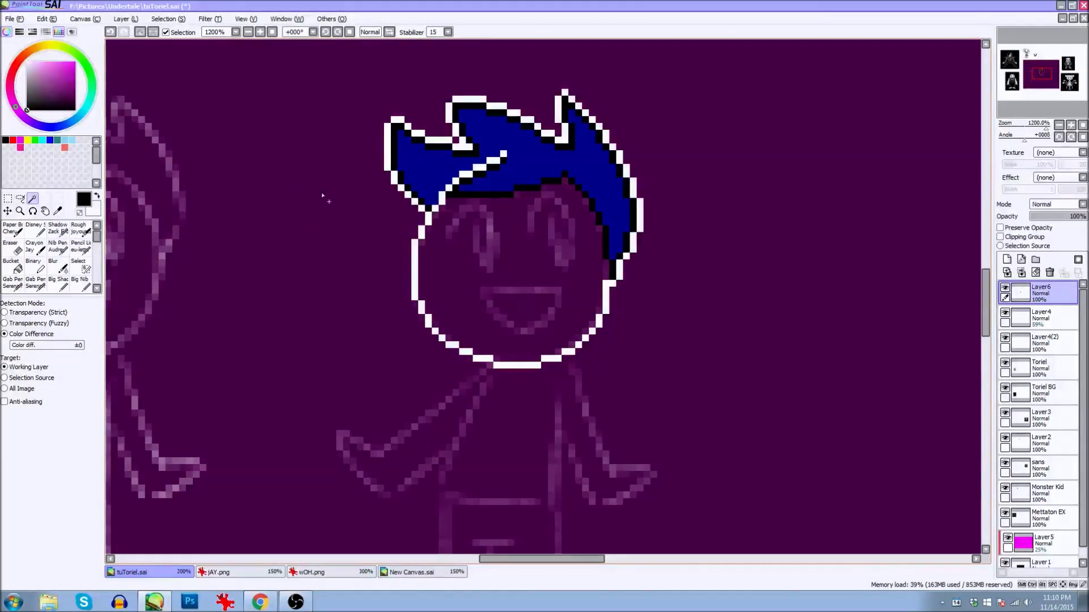
left_click(20, 198)
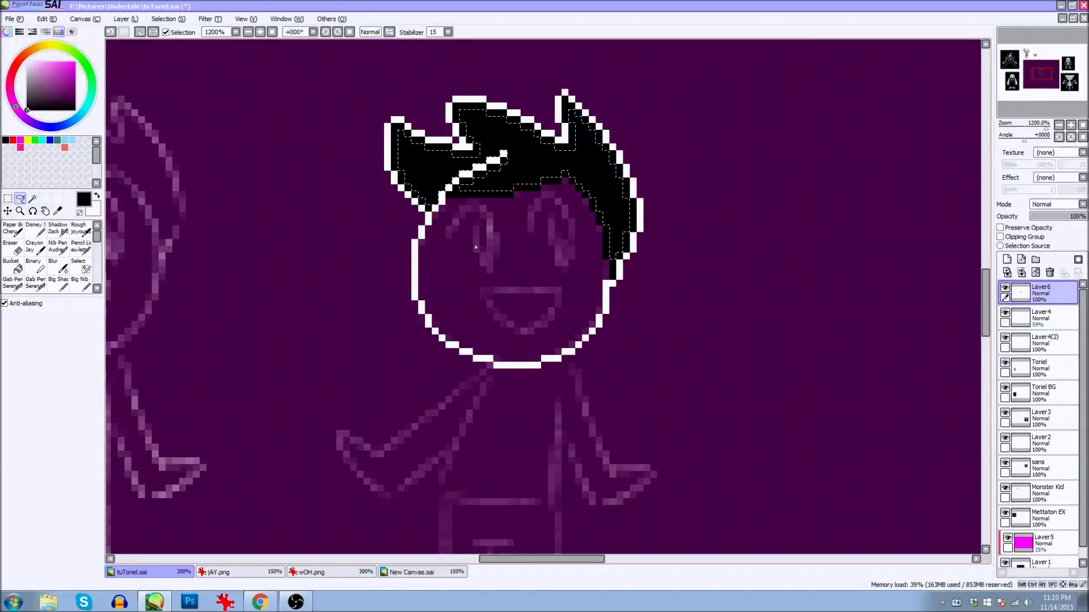
key("ctrl+d")
Select the inside of the face with the Magic Wand, fill it with white and clear the selection.
left_click(32, 198)
left_click(556, 278)
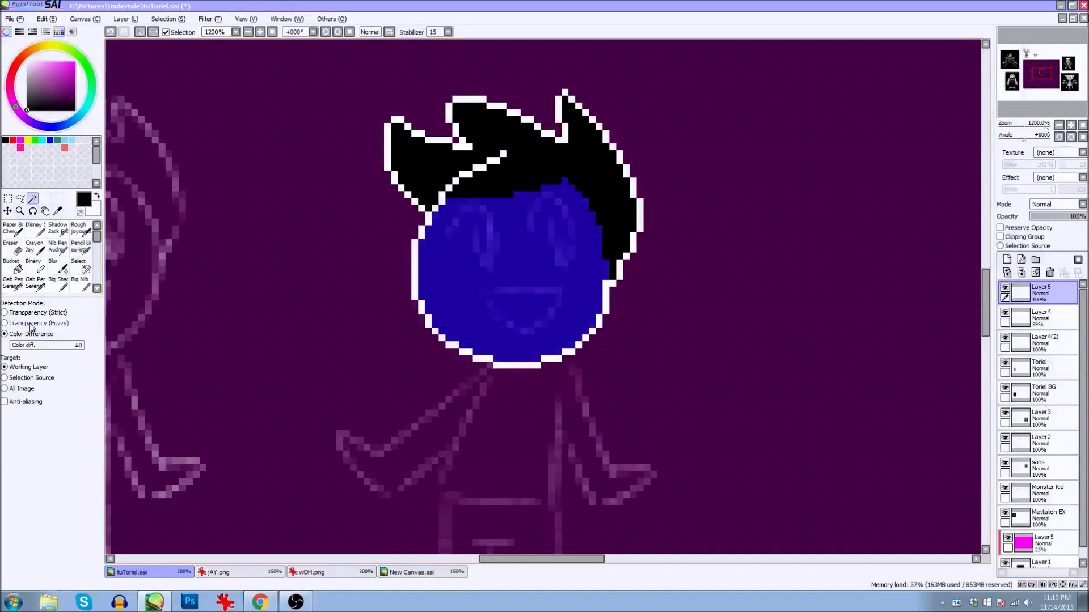
key("x")
key("ctrl+f")
key("x")
left_click(20, 199)
key("ctrl+d")
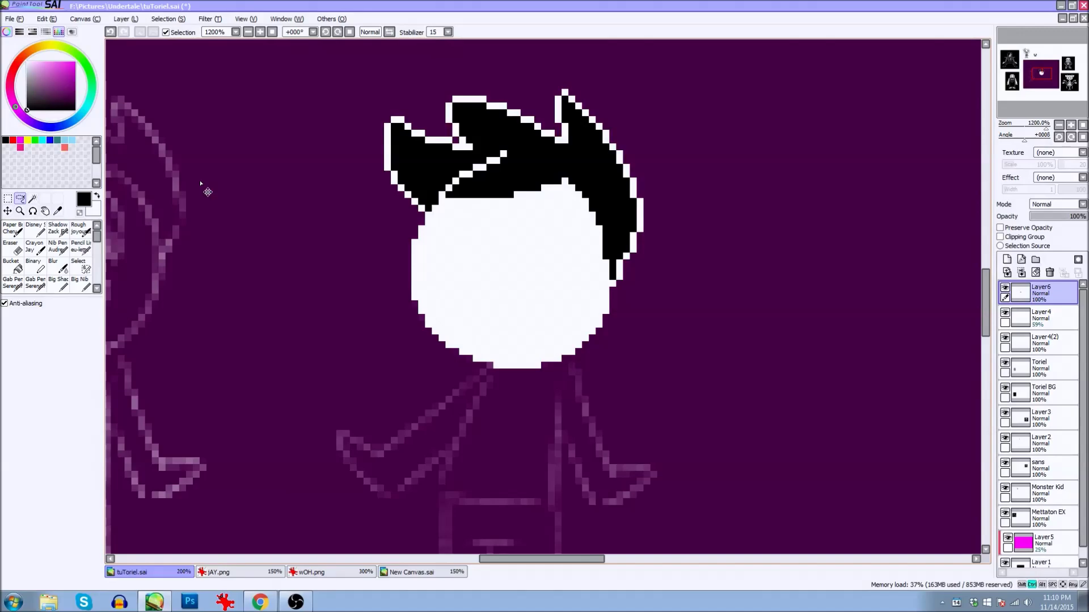
Hide the magenta tint layer and the Layer4 sketch to examine the drawn head on plain black.
scroll(207, 193, "down", 4)
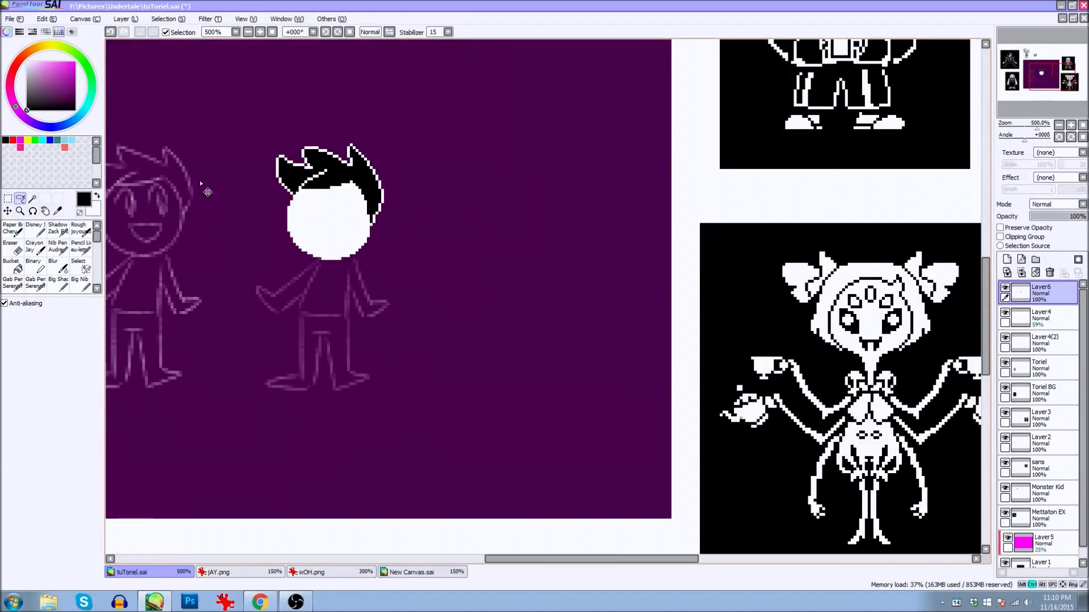
scroll(201, 183, "down", 1)
scroll(986, 119, "left", 3)
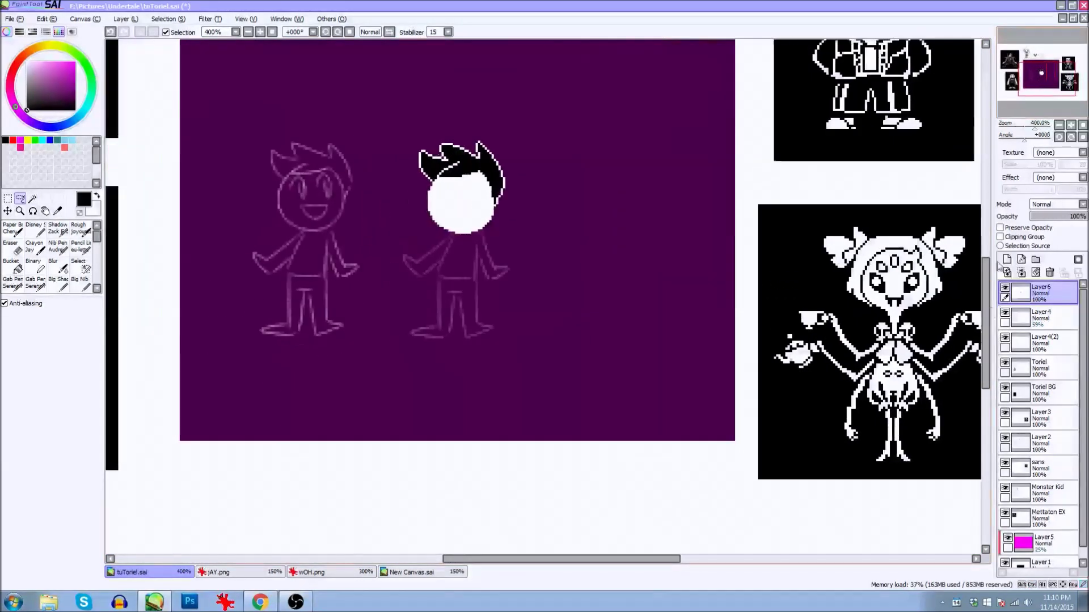
left_click(1008, 538)
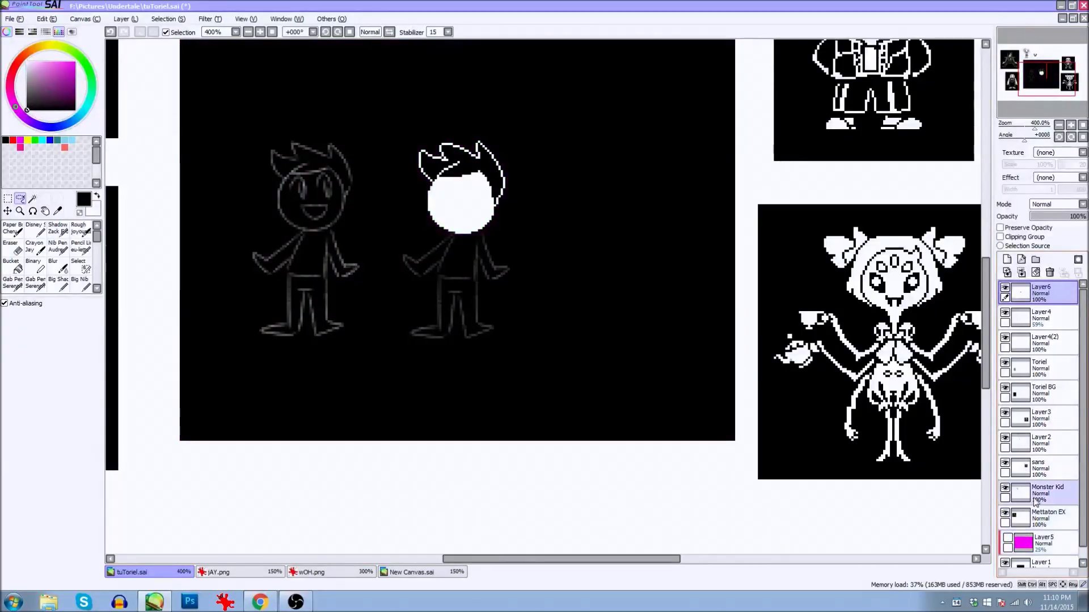
left_click(1005, 313)
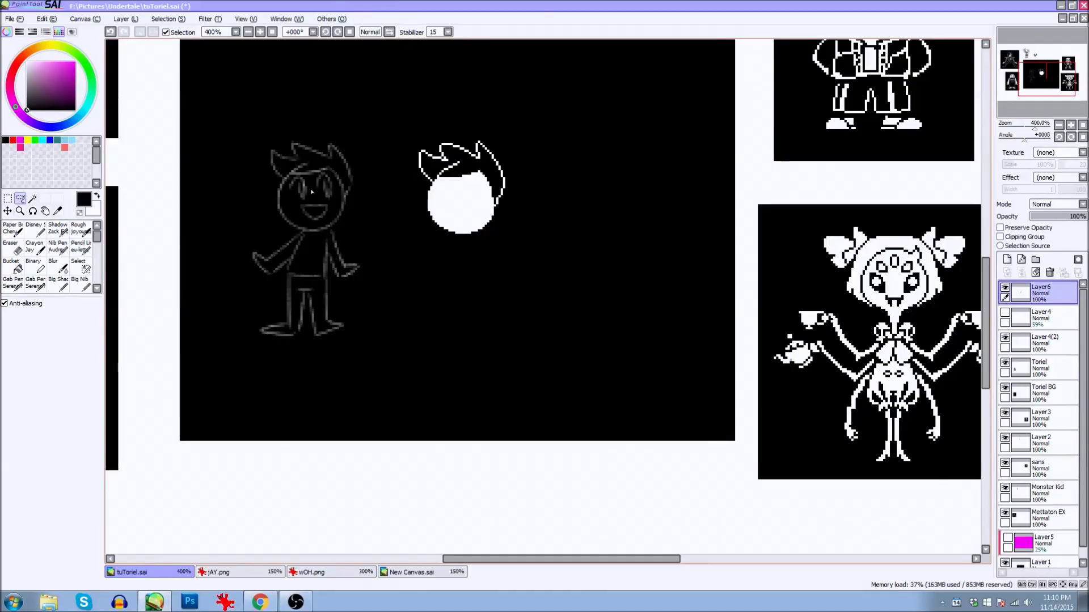
scroll(188, 108, "up", 2)
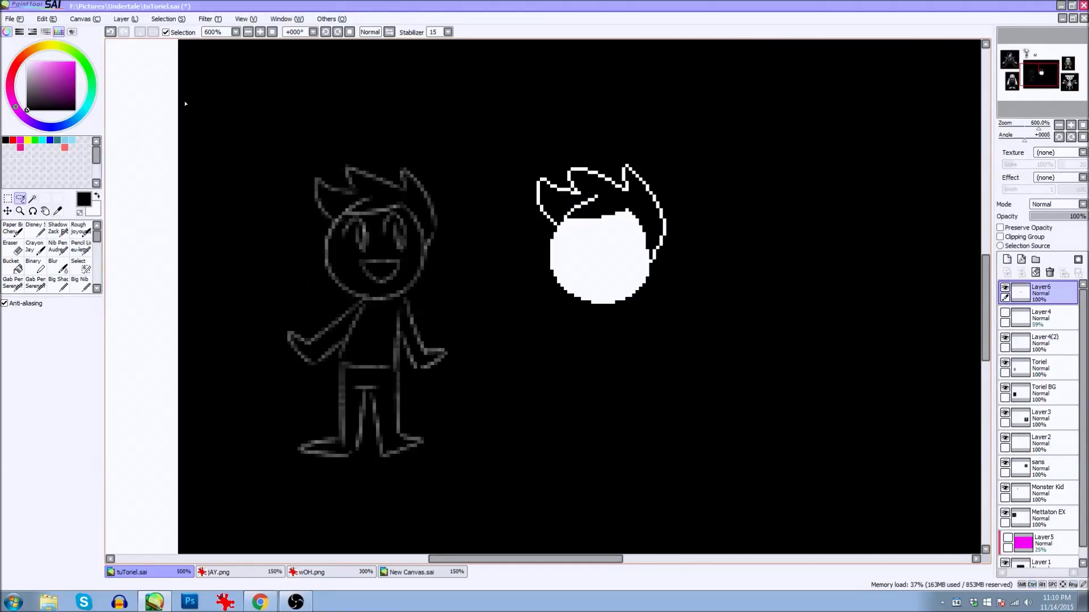
Show the magenta tint and the Layer4 sketch again and reduce Layer6 to 28% opacity.
left_click(1007, 537)
left_click_drag(494, 559, 538, 559)
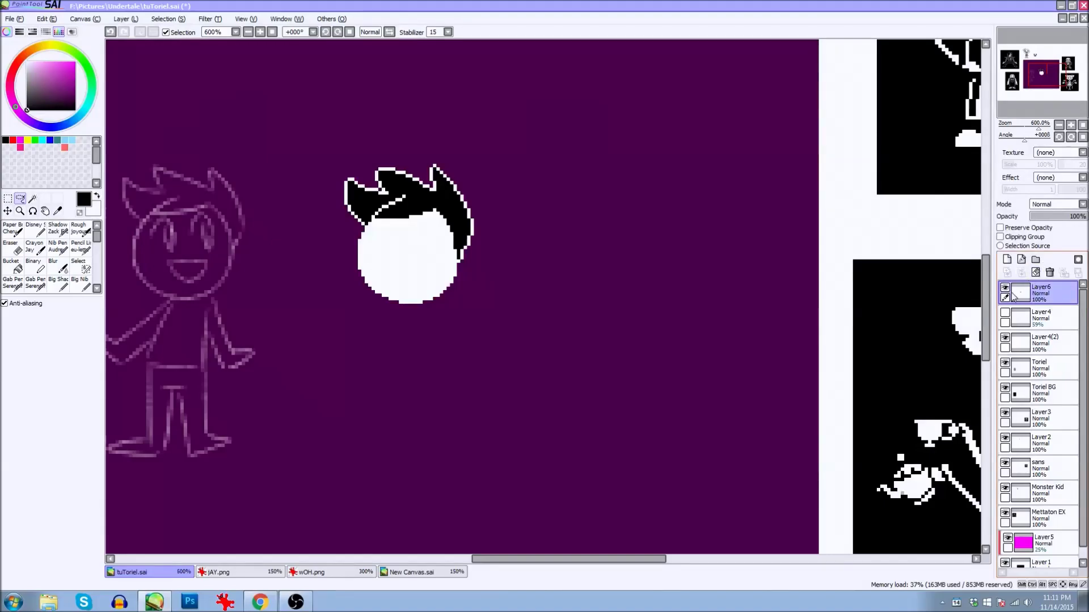
left_click_drag(1066, 216, 1045, 216)
left_click(1004, 313)
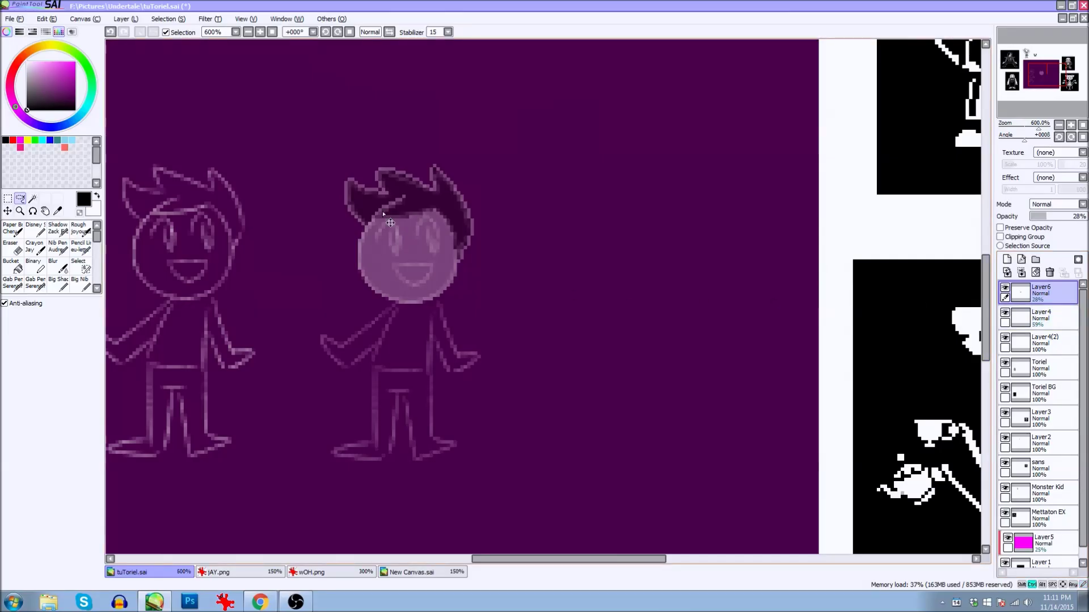
Rename Layer6 as Head and add a new layer named Face above it.
scroll(390, 223, "up", 3)
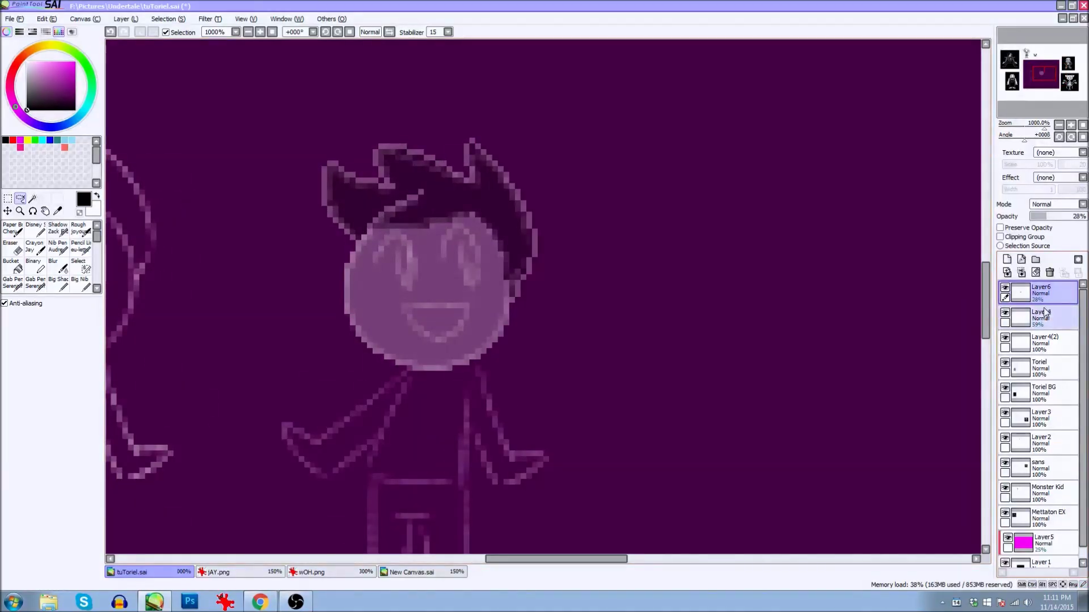
double_click(1042, 290)
type("Head")
key("Return")
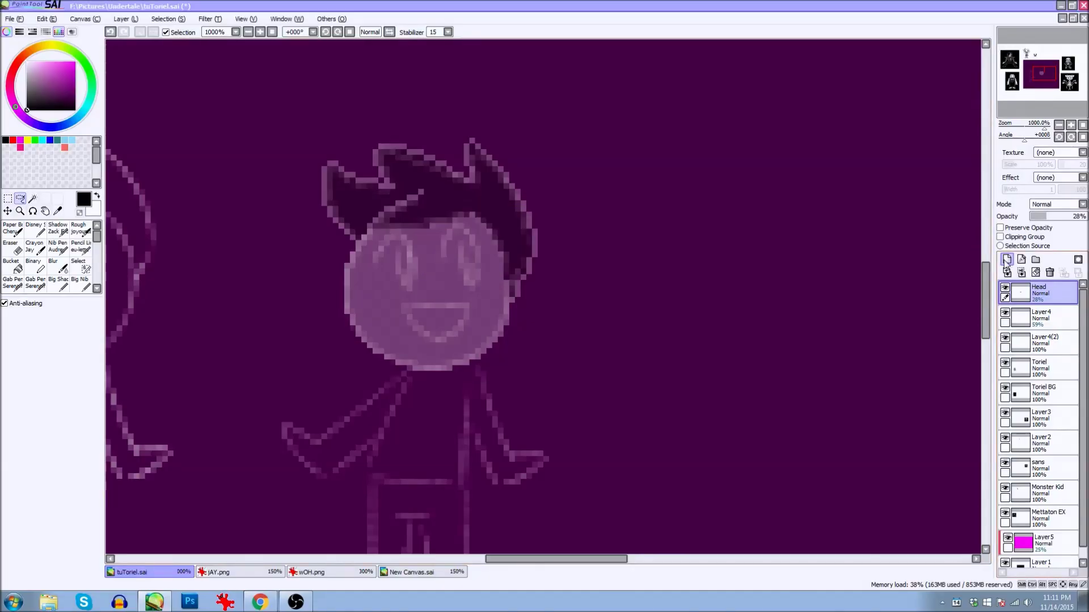
left_click(1006, 260)
double_click(1043, 287)
type("Face")
key("Return")
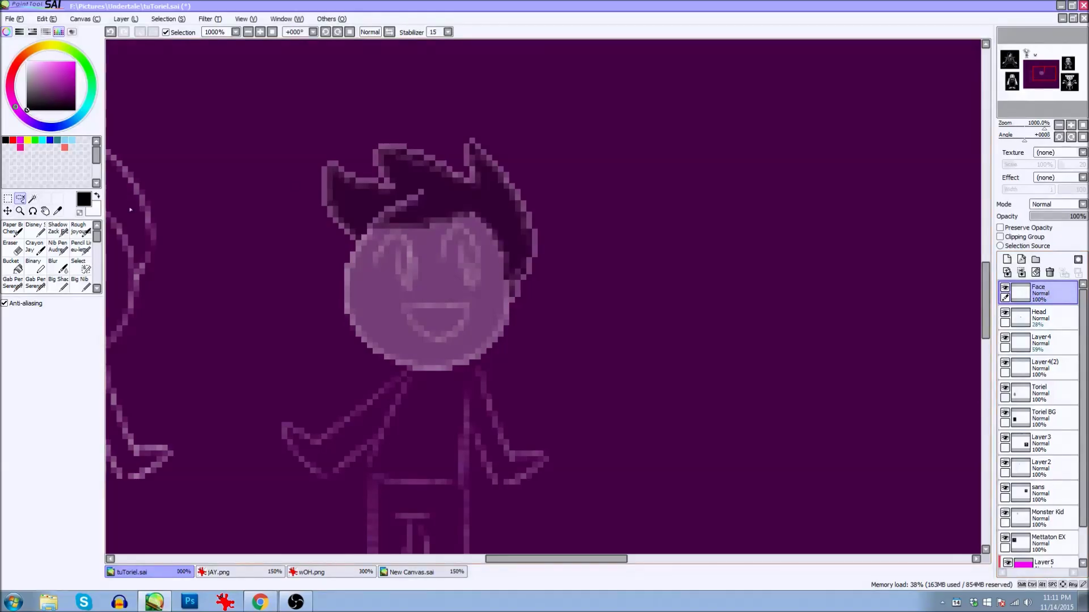
Draw both eyes and the open smiling mouth in black on the Face layer with the Binary pen, following the sketch.
left_click(32, 265)
mouse_move(374, 268)
left_mouse_down()
mouse_move(381, 244)
mouse_move(415, 276)
mouse_move(410, 289)
left_mouse_up()
left_click_drag(398, 241, 403, 287)
mouse_move(442, 257)
left_mouse_down()
mouse_move(474, 241)
mouse_move(476, 289)
left_mouse_up()
left_click_drag(465, 235, 473, 281)
left_click_drag(403, 249, 405, 280)
left_click_drag(401, 306, 475, 299)
left_click_drag(417, 312, 459, 322)
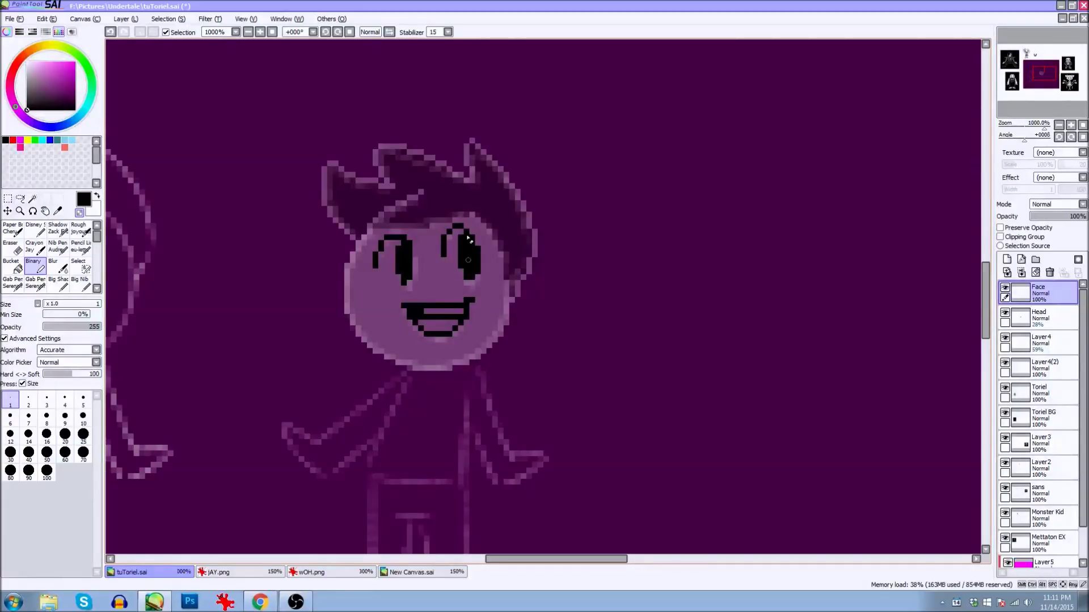
Toggle the Face layer off and on repeatedly to compare the drawn features with the sketch underneath.
left_click(1004, 289)
left_click(1005, 289)
left_click(1005, 289)
left_click(1005, 290)
left_click(1005, 290)
left_click(1005, 290)
left_click(1005, 291)
left_click(1004, 290)
left_click(1005, 289)
left_click(1004, 289)
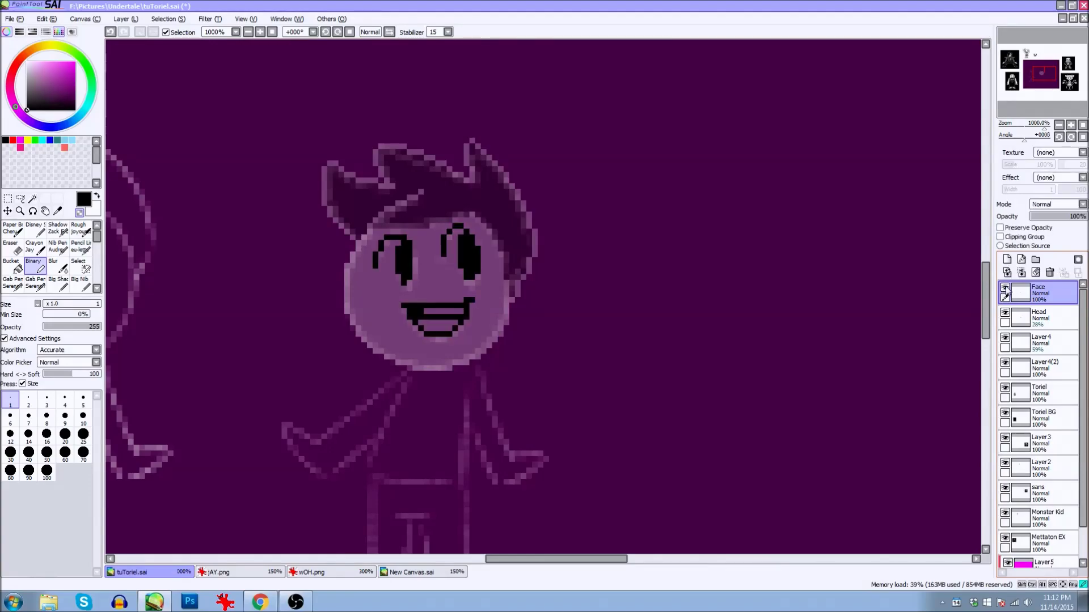
Keep switching the Face layer's visibility to check the drawn eyes and mouth against the faint sketch.
left_click(1005, 289)
left_click(1004, 290)
left_click(1005, 290)
left_click(1004, 289)
left_click(1004, 289)
left_click(1005, 289)
left_click(1004, 289)
left_click(1005, 290)
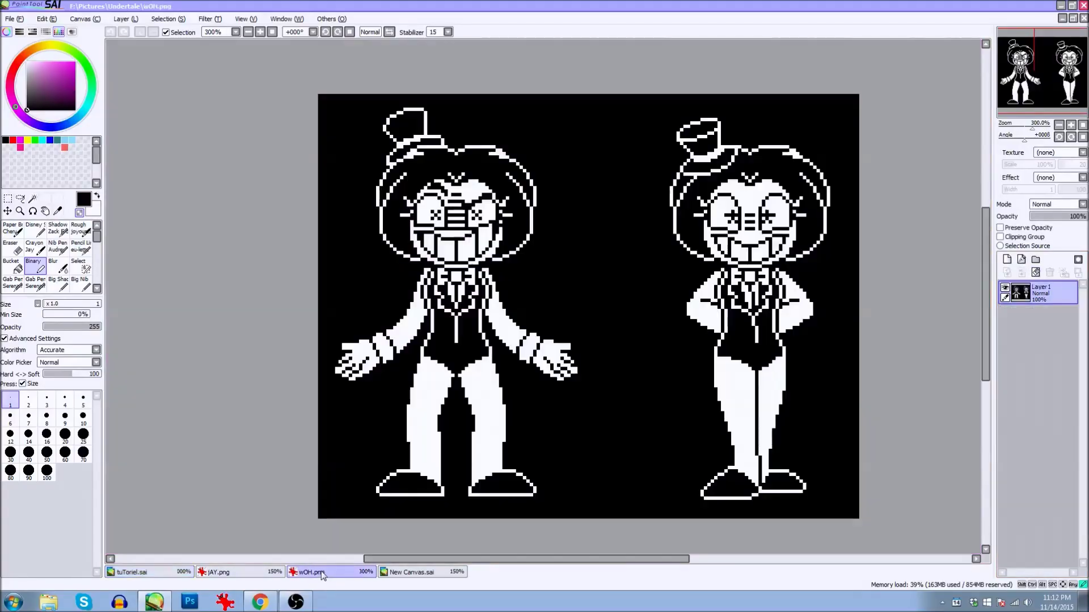
Examine the finished sprites in wOH.png and compare the Face layer hidden and shown in tuToriel.sai.
left_click(325, 572)
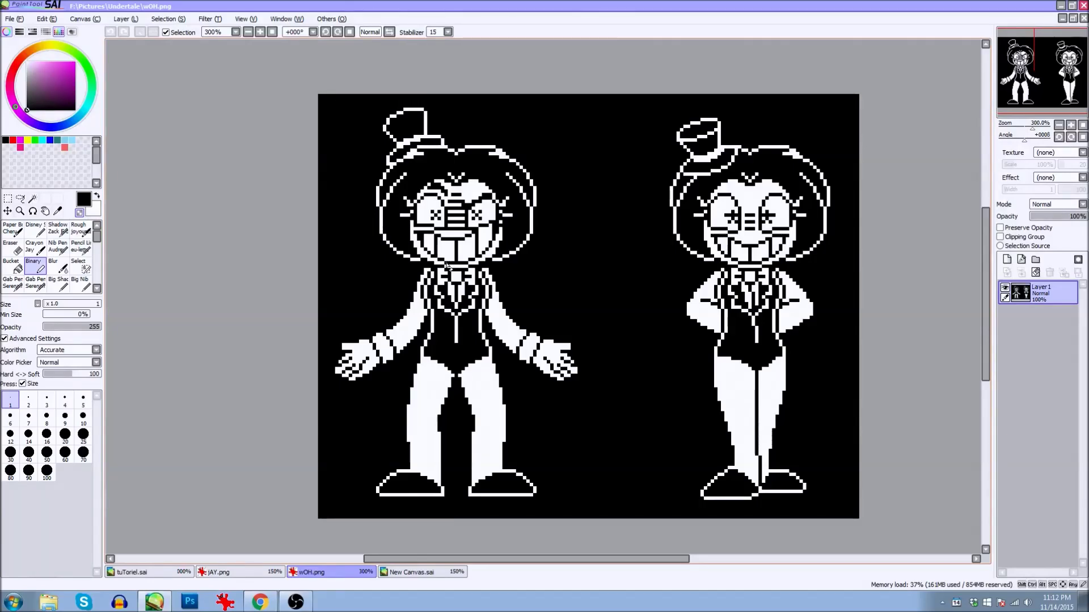
left_click(164, 573)
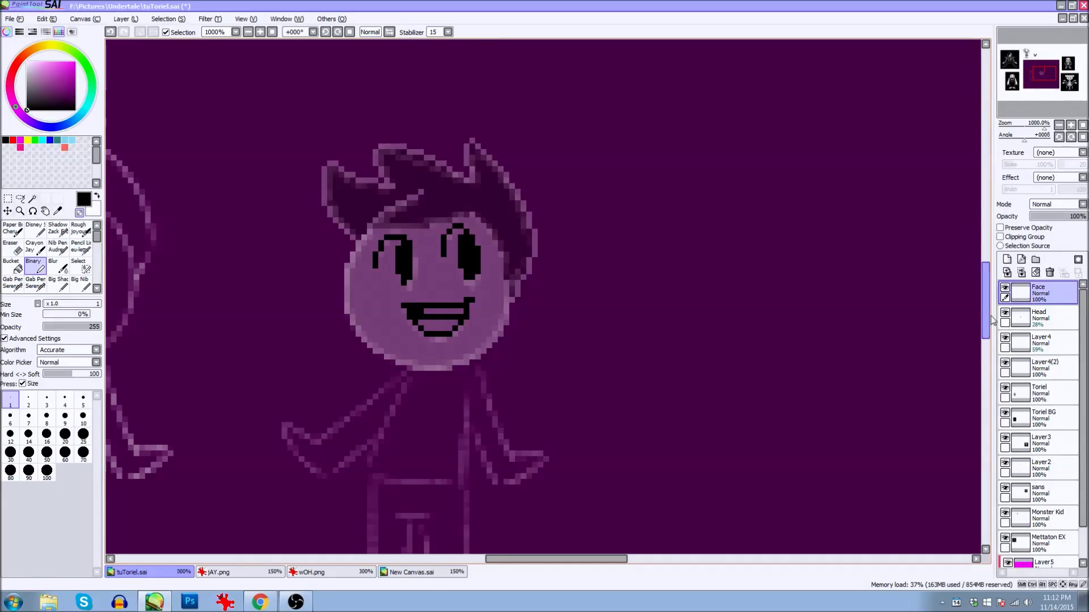
left_click(1004, 290)
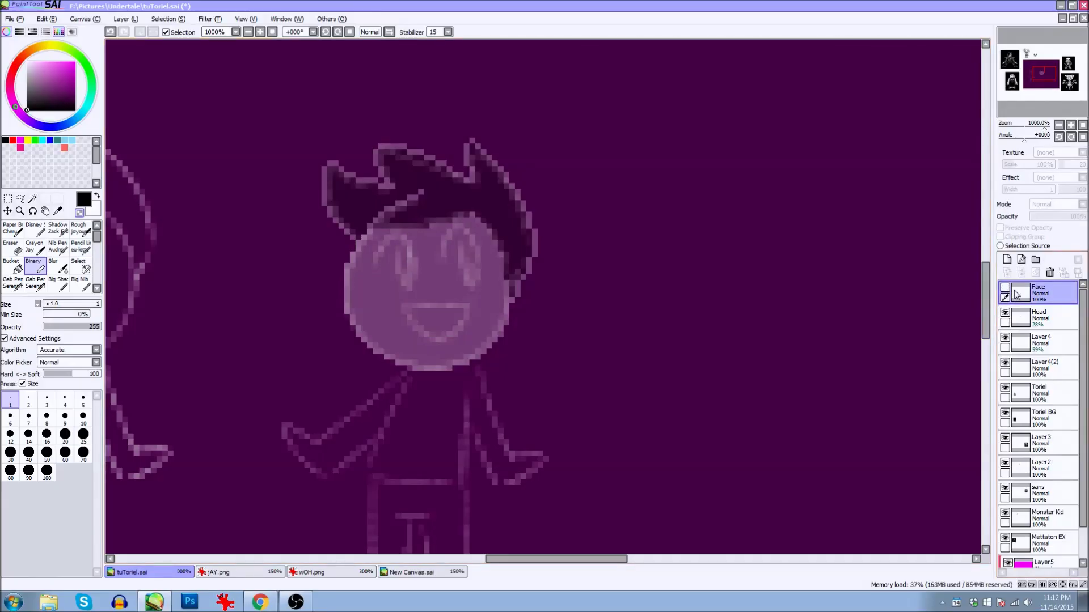
left_click(1005, 288)
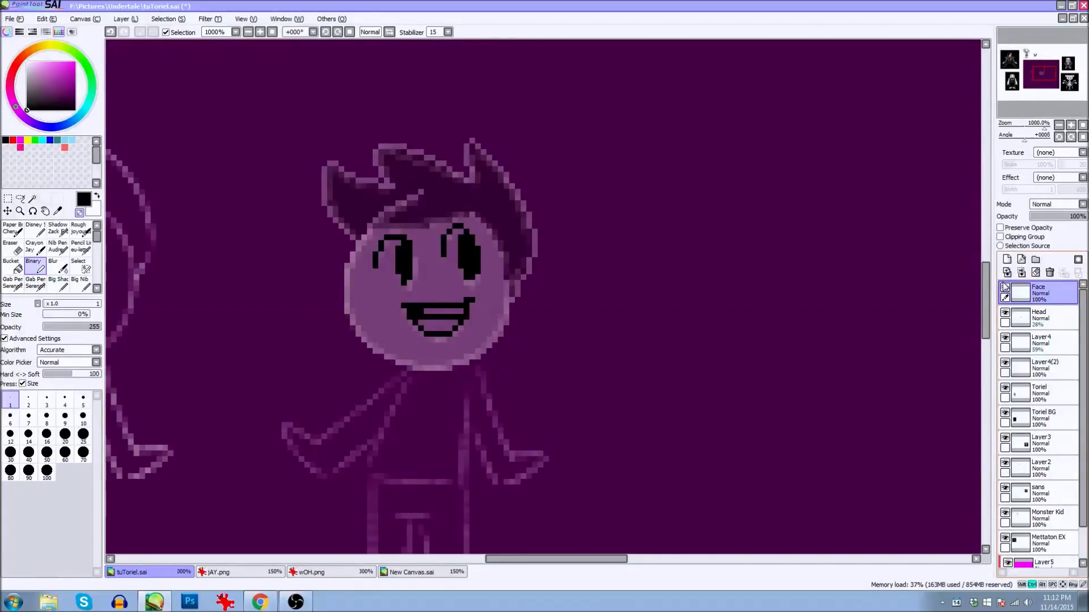
Restore the Head layer to 100% opacity and make the Face layer active.
key("minus")
key("minus")
key("minus")
key("minus")
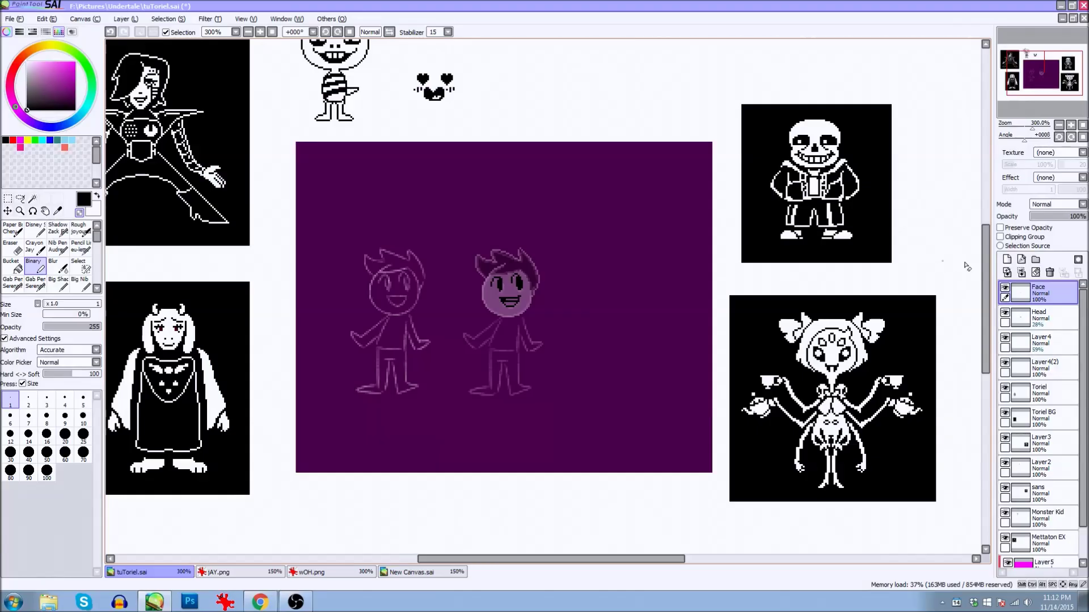
left_click(1041, 319)
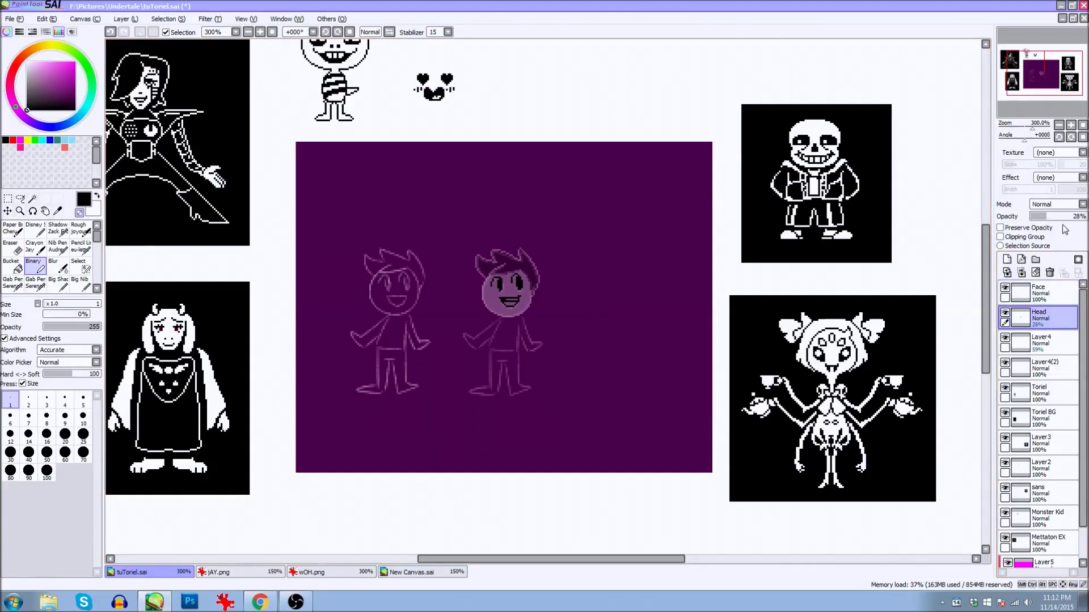
left_click_drag(1070, 217, 1086, 216)
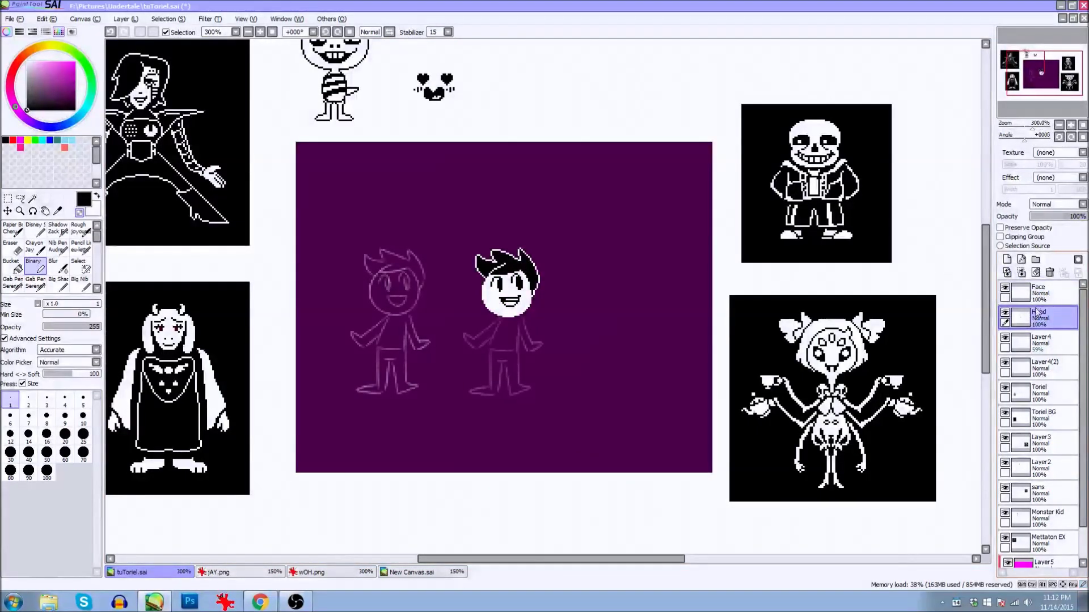
left_click(1045, 289)
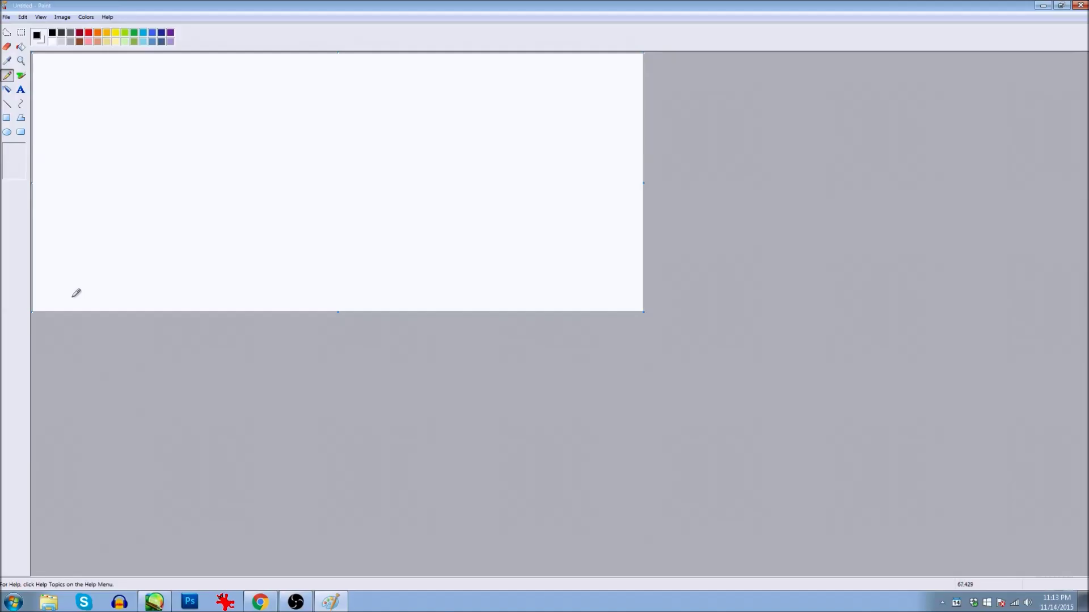
Return to PaintTool SAI and copy the whole Layer4(2) sketch into a new layer.
left_click(155, 602)
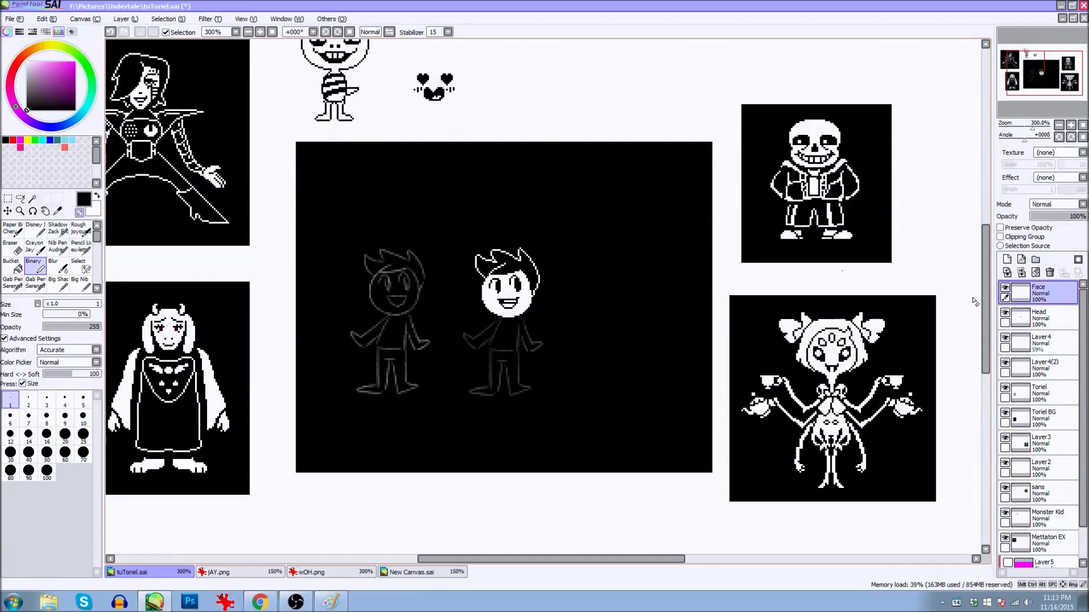
left_click(1014, 351)
left_click(1038, 367)
left_click(1005, 363)
left_click(1005, 363)
key("ctrl+a")
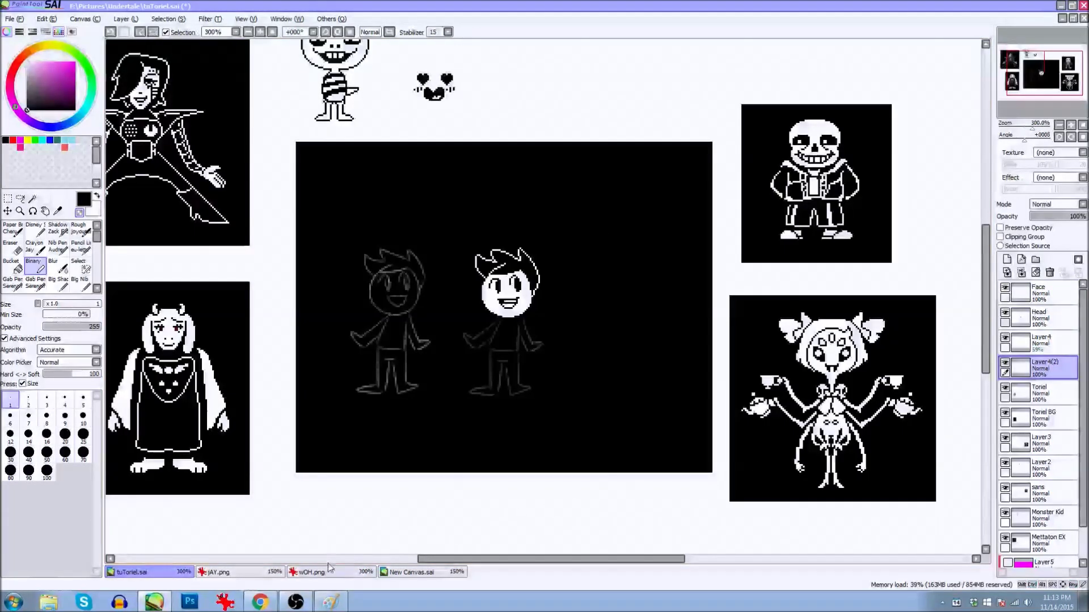
key("ctrl+c")
key("ctrl+v")
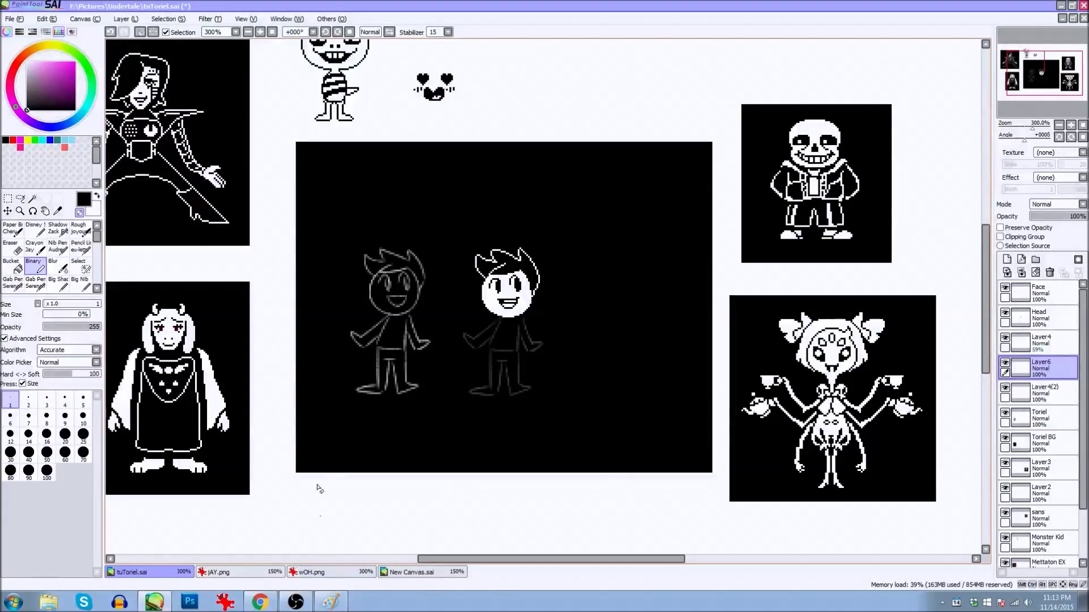
Darken the pasted sketch strongly by lowering its Luminescence in Hue and Saturation.
key("ctrl+u")
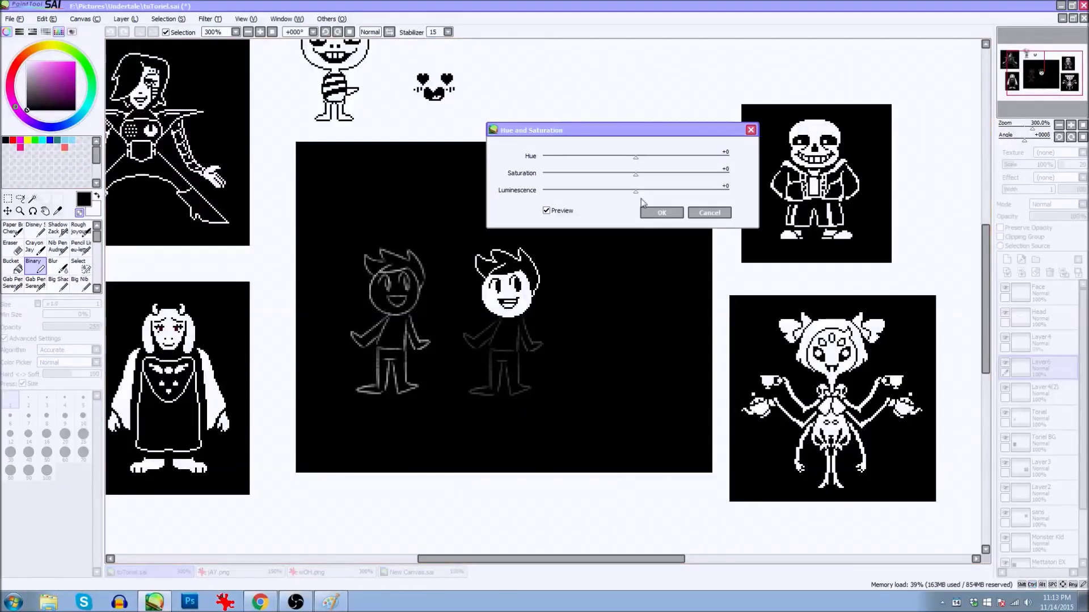
left_click_drag(636, 191, 556, 192)
left_click(662, 213)
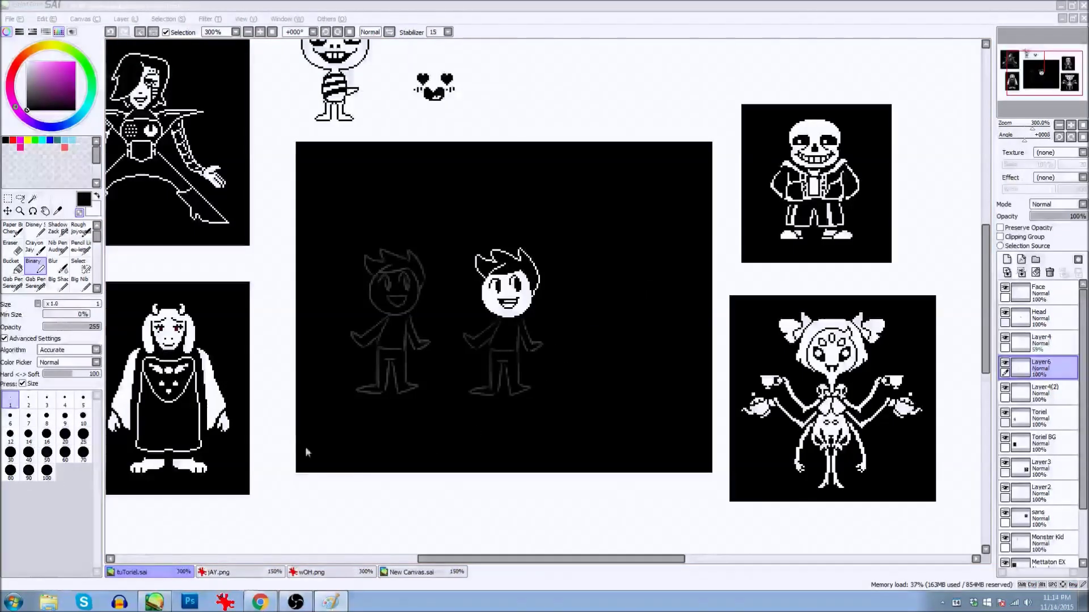
Switch to Paint, paste the darkened sketch into the open area of the blank canvas, and ready the Pencil for tracing it.
left_click(332, 603)
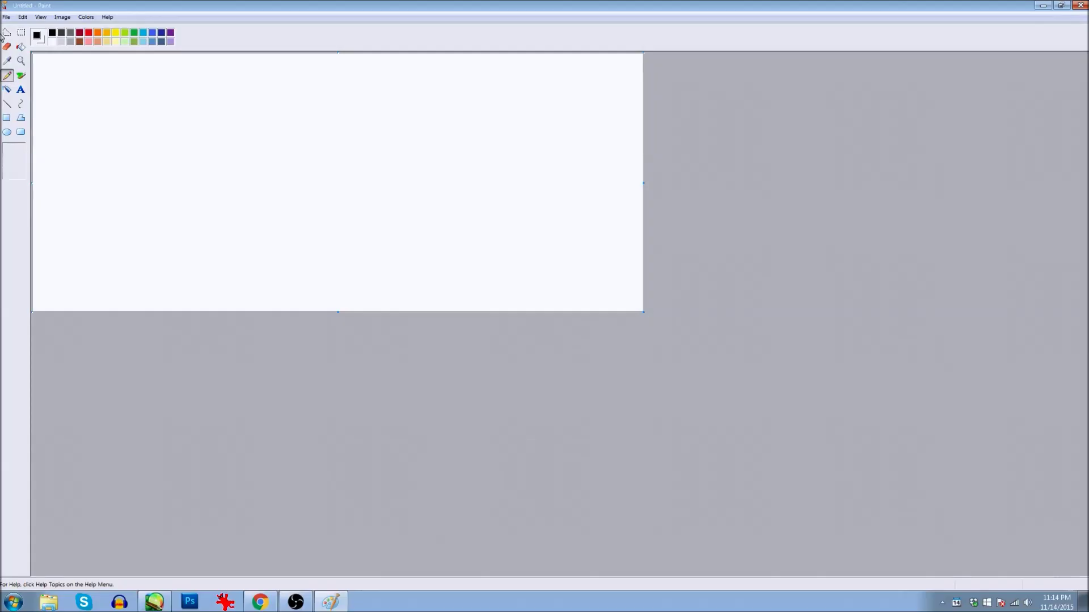
left_click(21, 60)
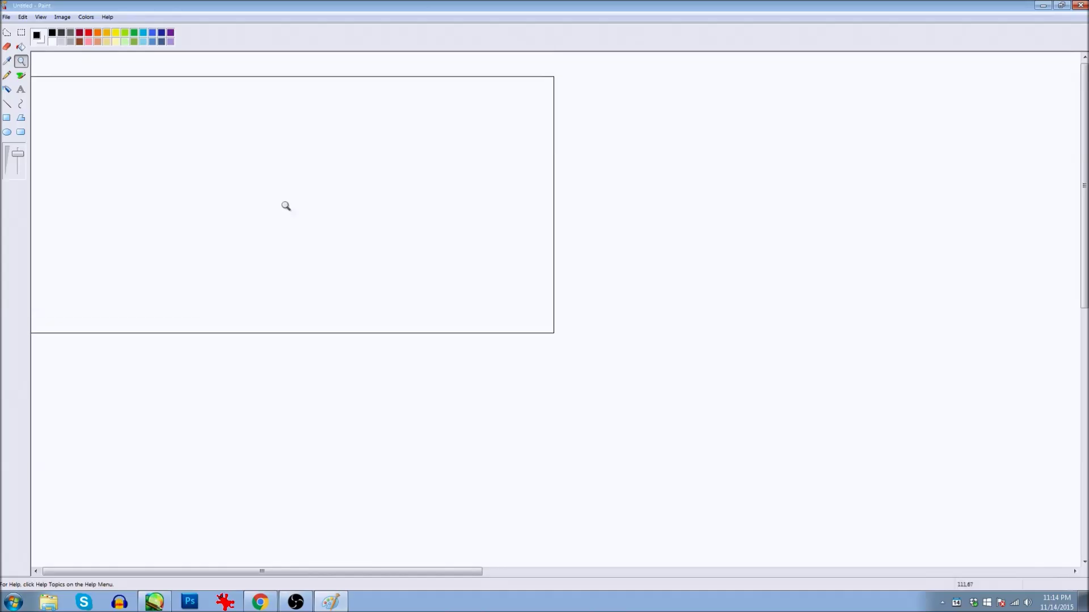
key("ctrl+v")
mouse_move(106, 155)
left_mouse_down()
mouse_move(445, 243)
mouse_move(473, 239)
left_mouse_up()
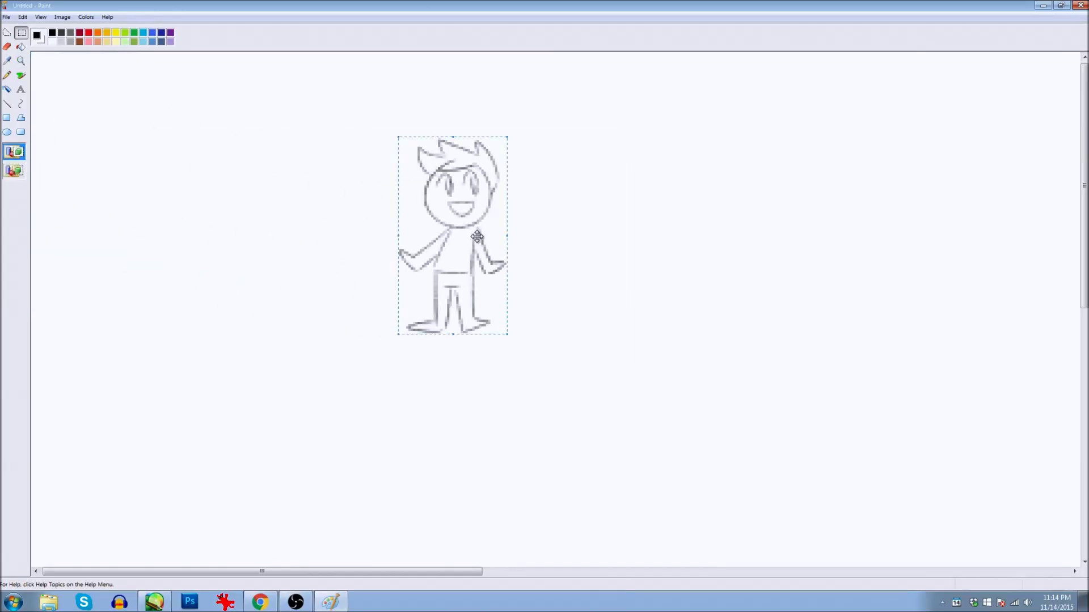
left_click(21, 60)
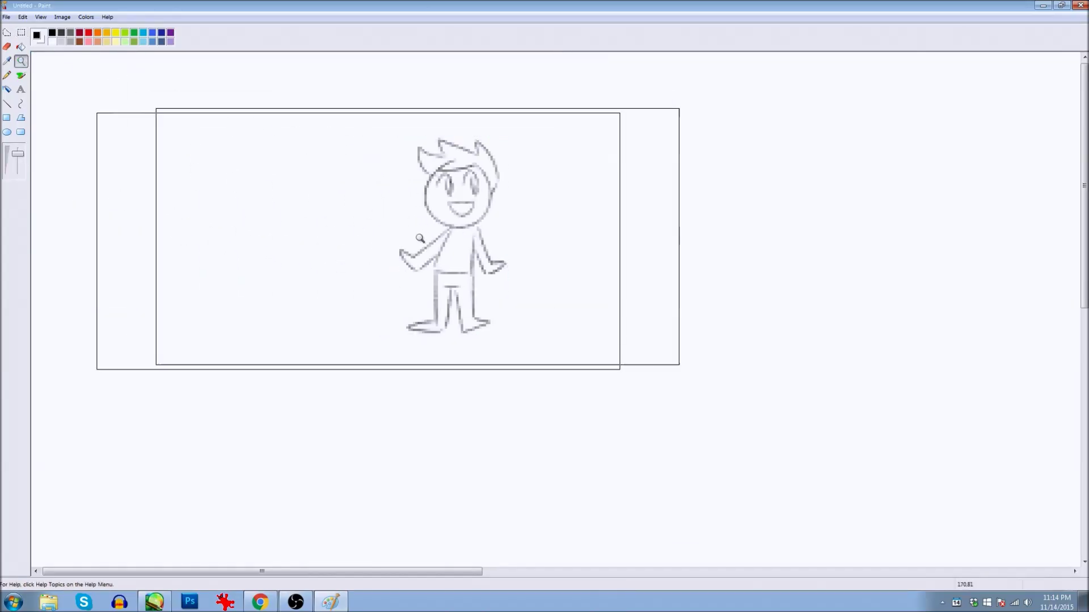
left_click(436, 236)
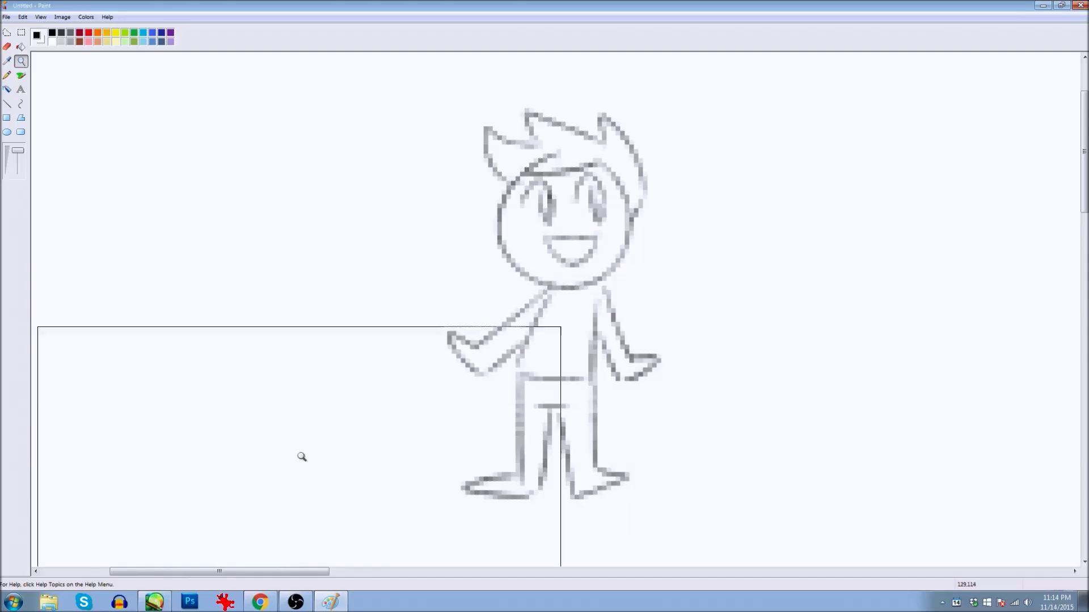
left_click(8, 75)
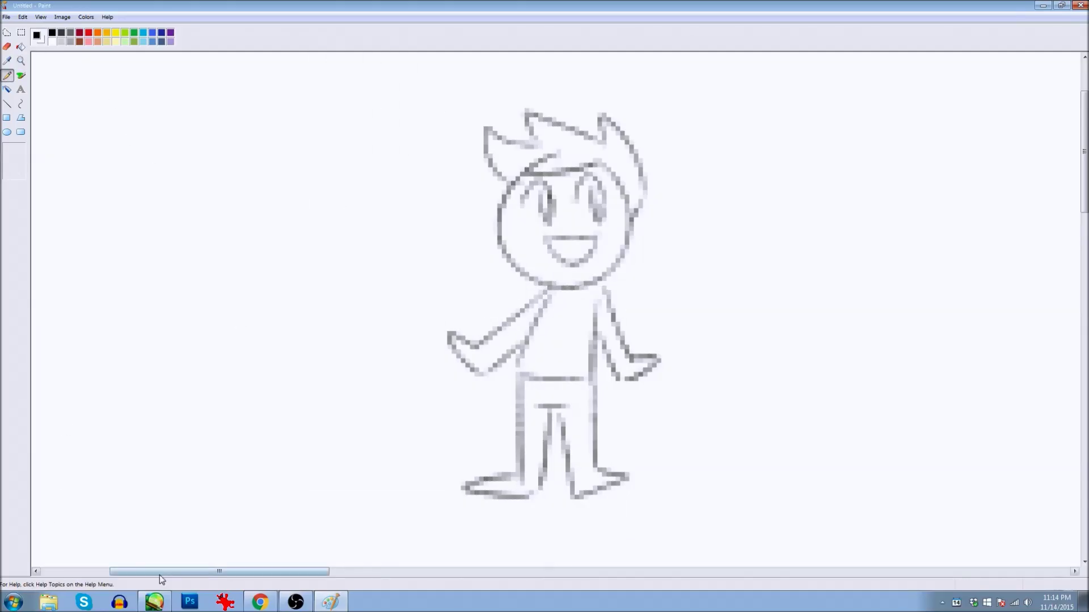
Bring up IrfanView, reduce it to a small floating window over the drawing, and return to Paint.
left_click(234, 605)
mouse_move(300, 8)
left_mouse_down()
mouse_move(310, 55)
mouse_move(316, 45)
mouse_move(0, 79)
left_mouse_up()
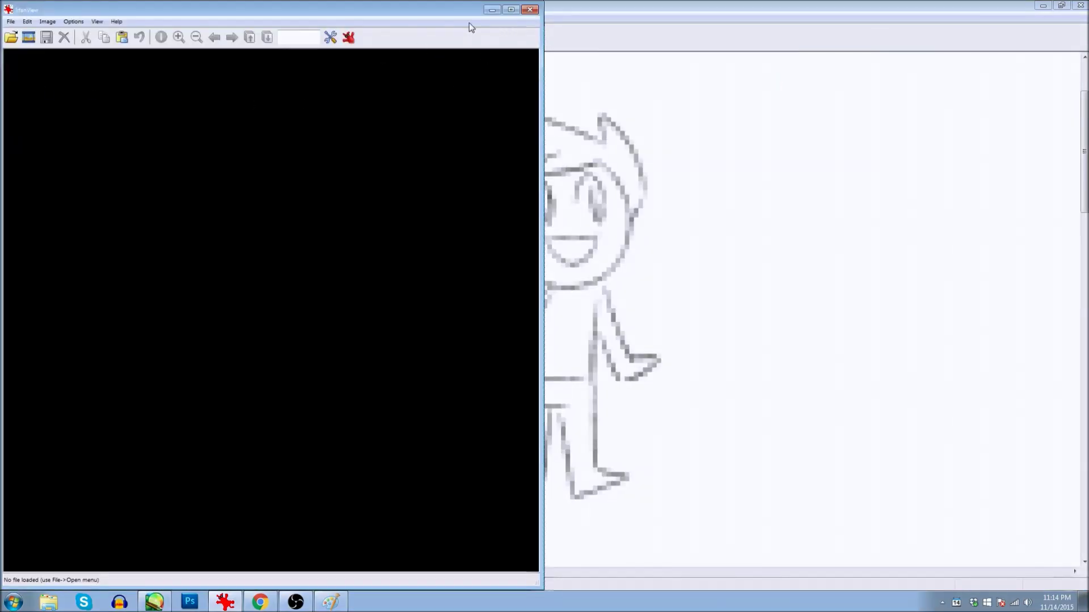
left_click_drag(542, 1, 499, 319)
left_click_drag(422, 332, 613, 127)
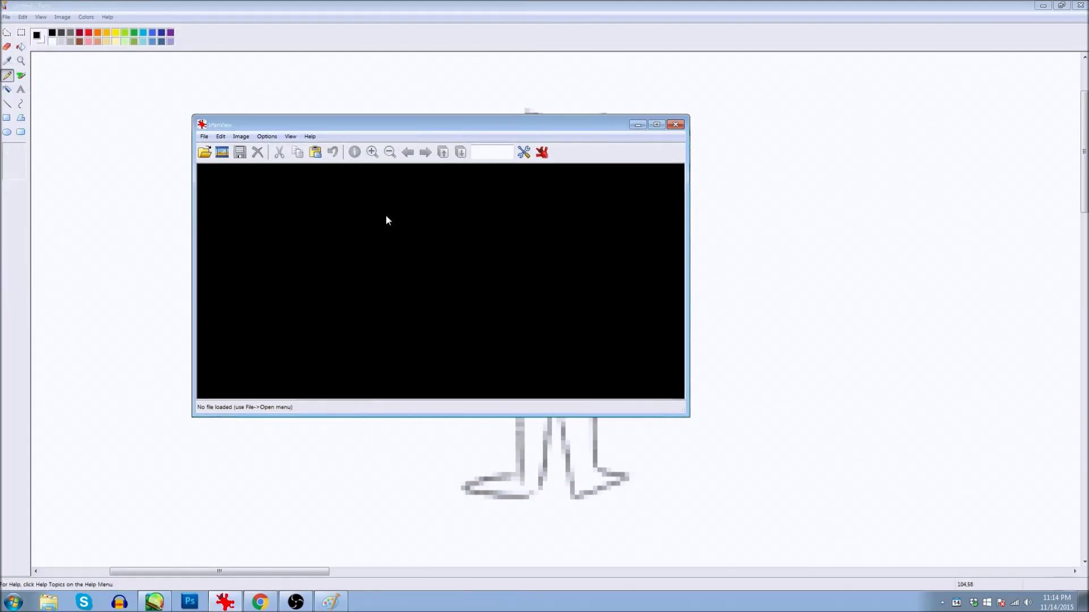
left_click(457, 41)
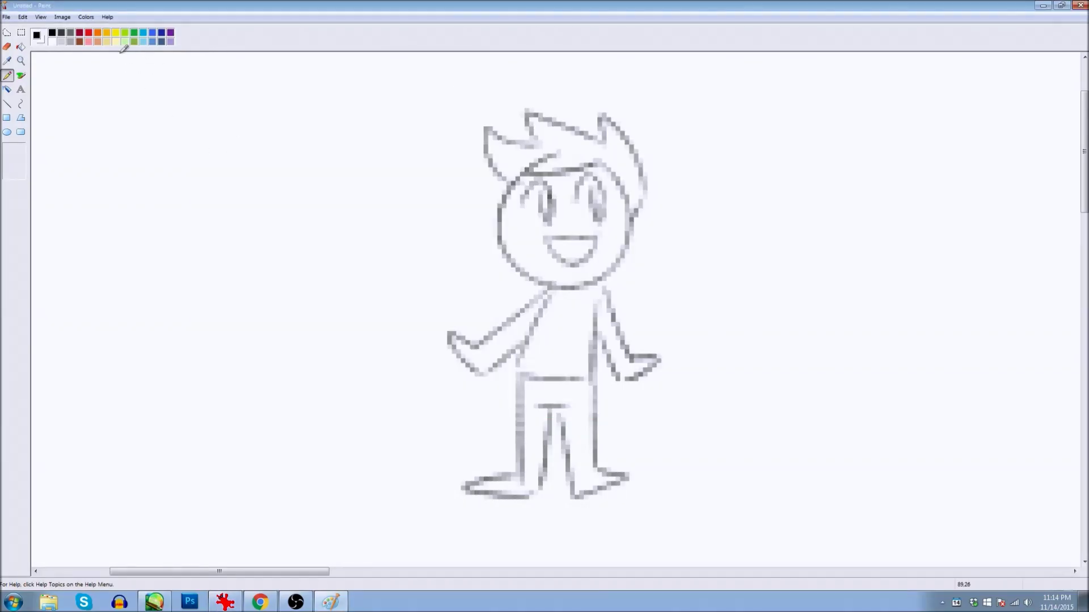
Browse the bright basic colors in Edit Colors and set the drawing color to pure red.
double_click(88, 33)
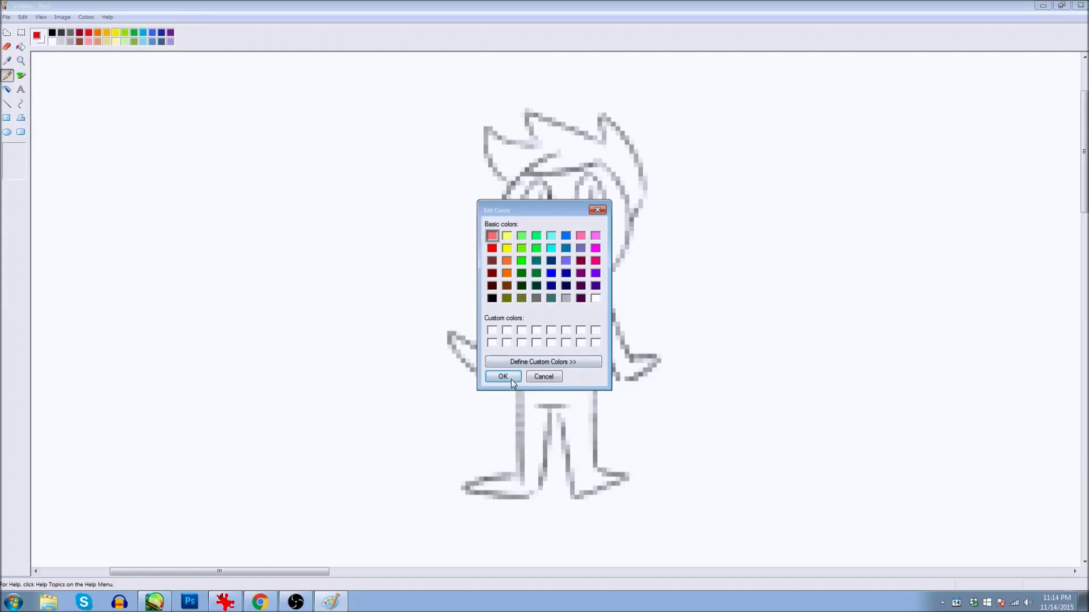
left_click(492, 250)
left_click(507, 249)
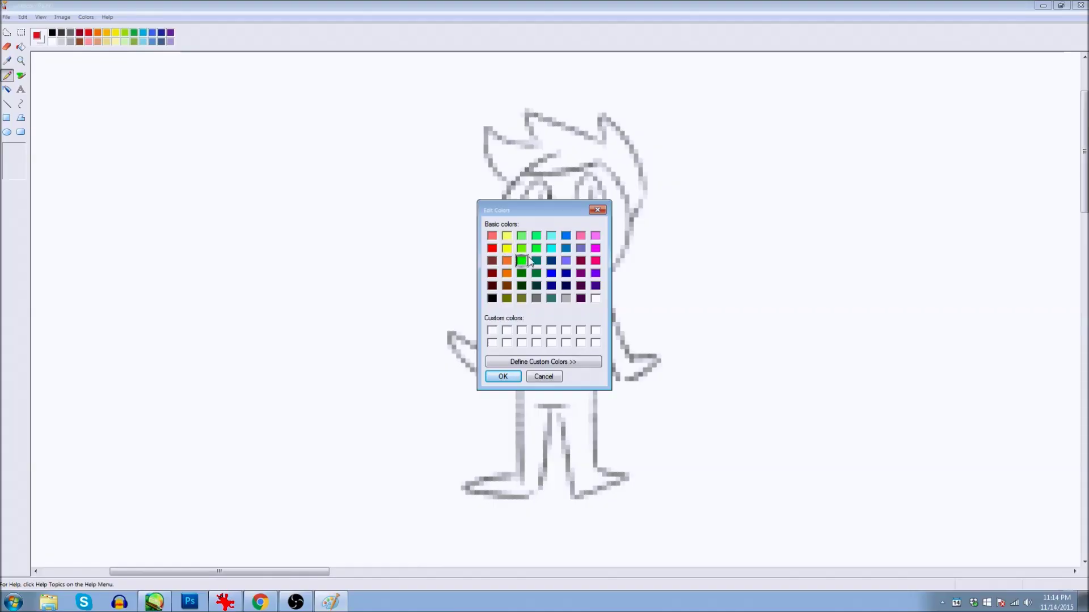
left_click(551, 249)
left_click(552, 275)
left_click(597, 251)
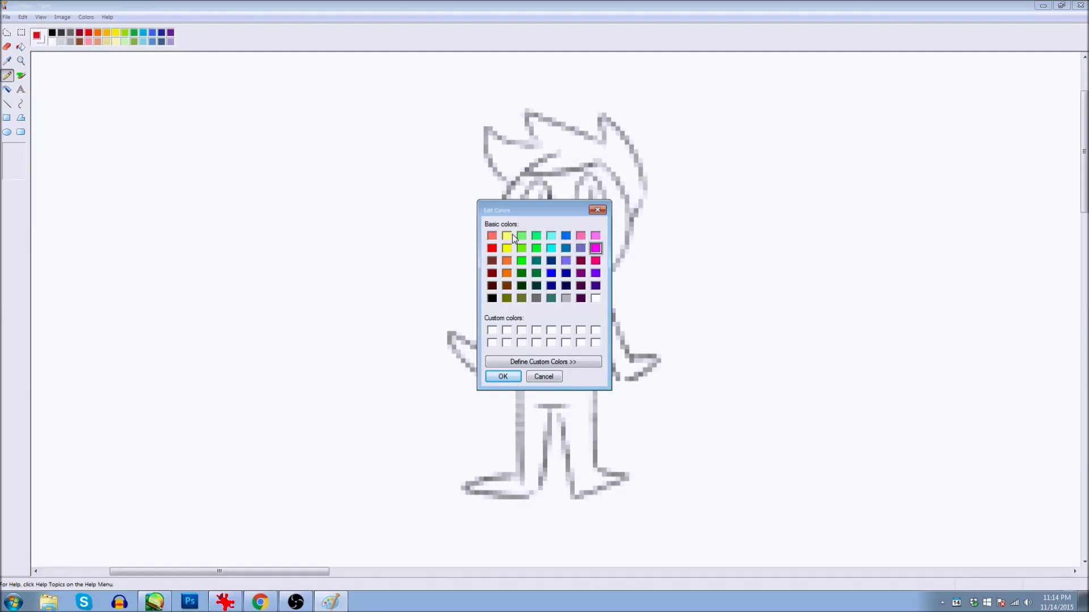
left_click(491, 252)
left_click(503, 377)
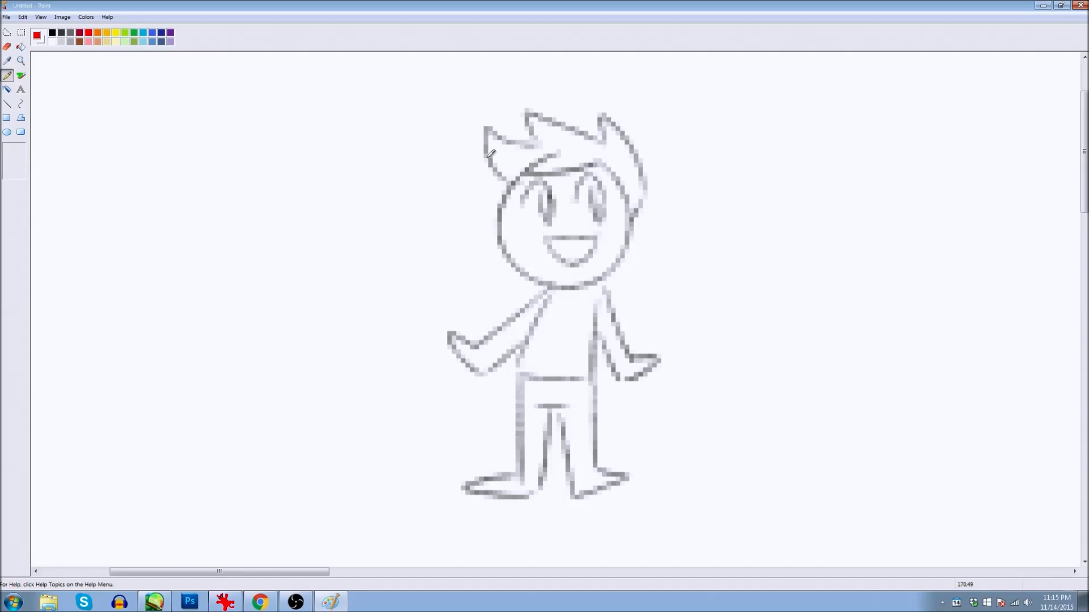
Trace the round outline of the character's head in red with the Pencil, from the left cheek around the chin to the right side.
left_click(21, 61)
left_click(7, 75)
left_click_drag(499, 204, 500, 242)
mouse_move(500, 243)
left_mouse_down()
mouse_move(527, 274)
mouse_move(577, 282)
left_mouse_up()
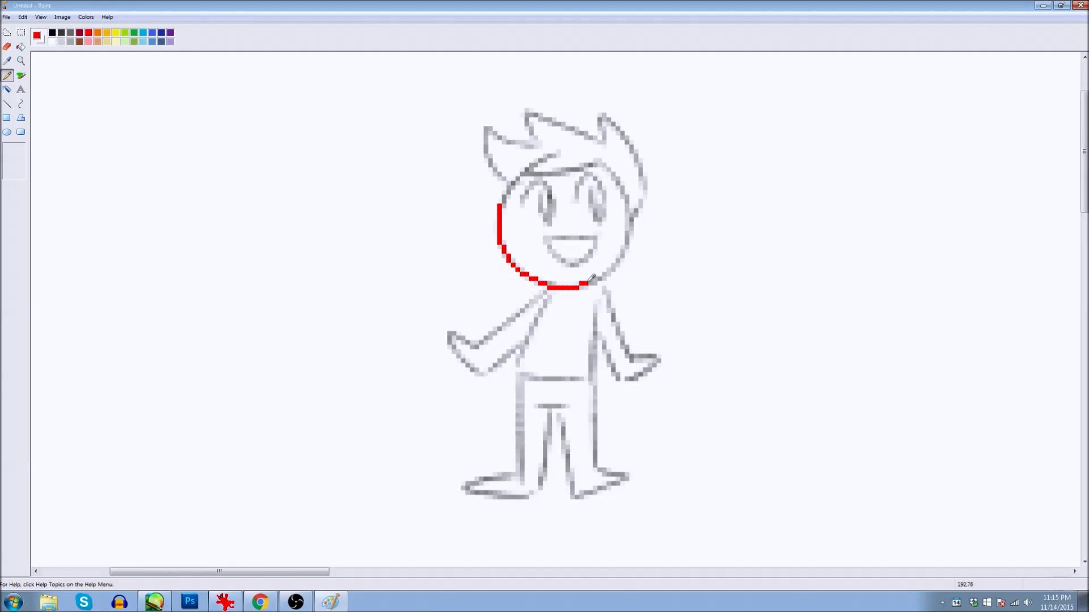
left_click_drag(598, 277, 619, 258)
left_click_drag(632, 240, 638, 214)
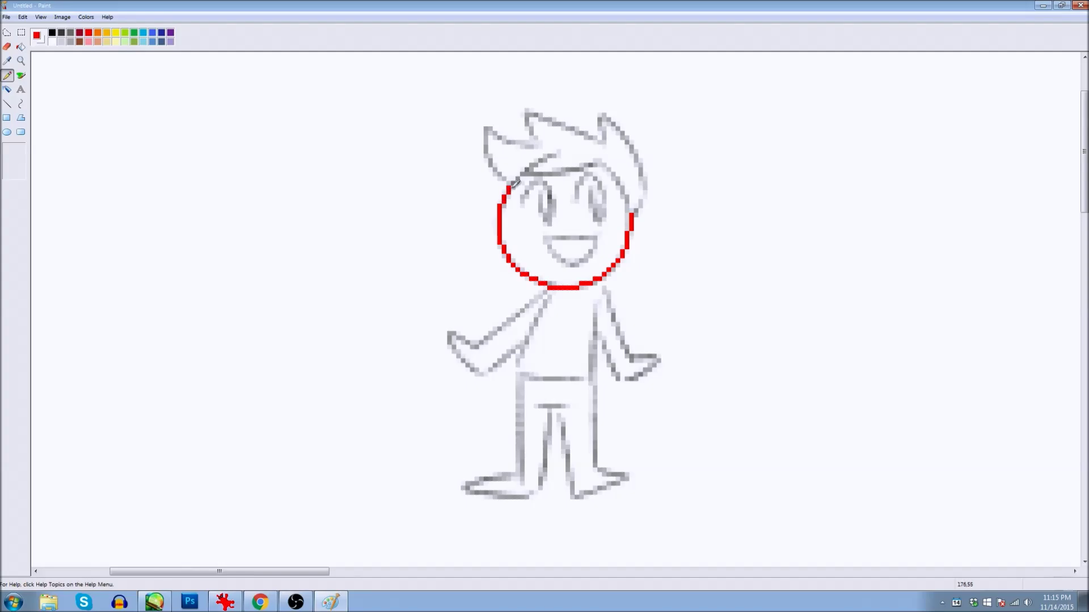
Trace the hair in red and draw the filled eyes and open smiling mouth over the sketch.
mouse_move(522, 172)
left_mouse_down()
mouse_move(610, 164)
mouse_move(638, 212)
mouse_move(647, 184)
mouse_move(633, 136)
mouse_move(606, 116)
mouse_move(595, 141)
mouse_move(533, 117)
mouse_move(521, 144)
mouse_move(502, 129)
mouse_move(498, 170)
mouse_move(507, 180)
mouse_move(556, 154)
left_mouse_up()
mouse_move(523, 187)
left_mouse_down()
mouse_move(522, 207)
mouse_move(547, 218)
mouse_move(602, 185)
mouse_move(604, 217)
mouse_move(597, 187)
left_mouse_up()
mouse_move(543, 237)
left_mouse_down()
mouse_move(600, 233)
mouse_move(554, 241)
mouse_move(583, 255)
mouse_move(554, 243)
mouse_move(569, 259)
left_mouse_up()
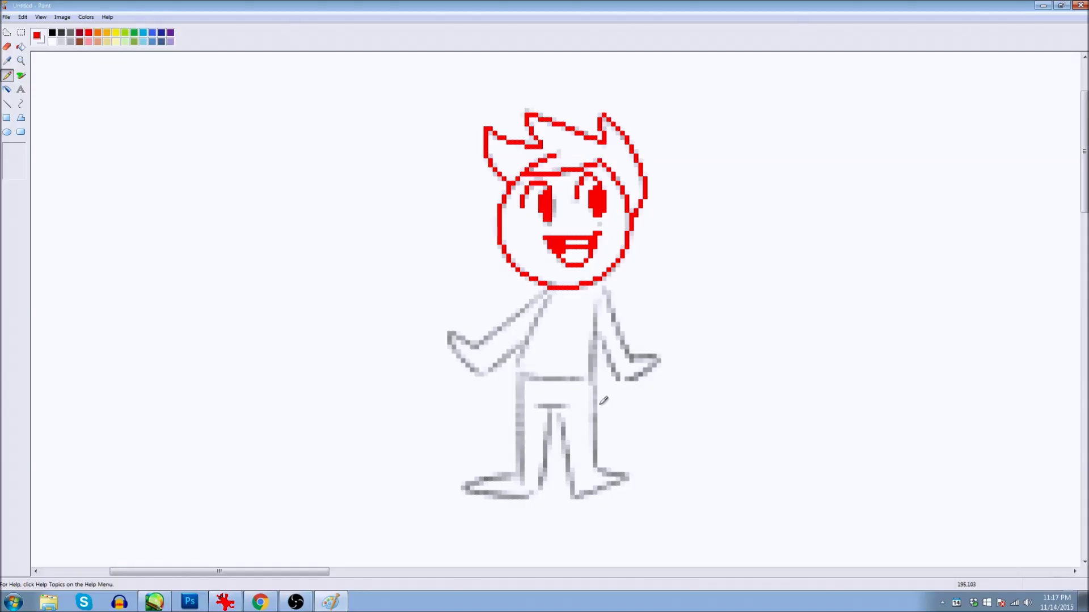
Copy the entire Paint drawing and paste it into IrfanView.
key("ctrl+a")
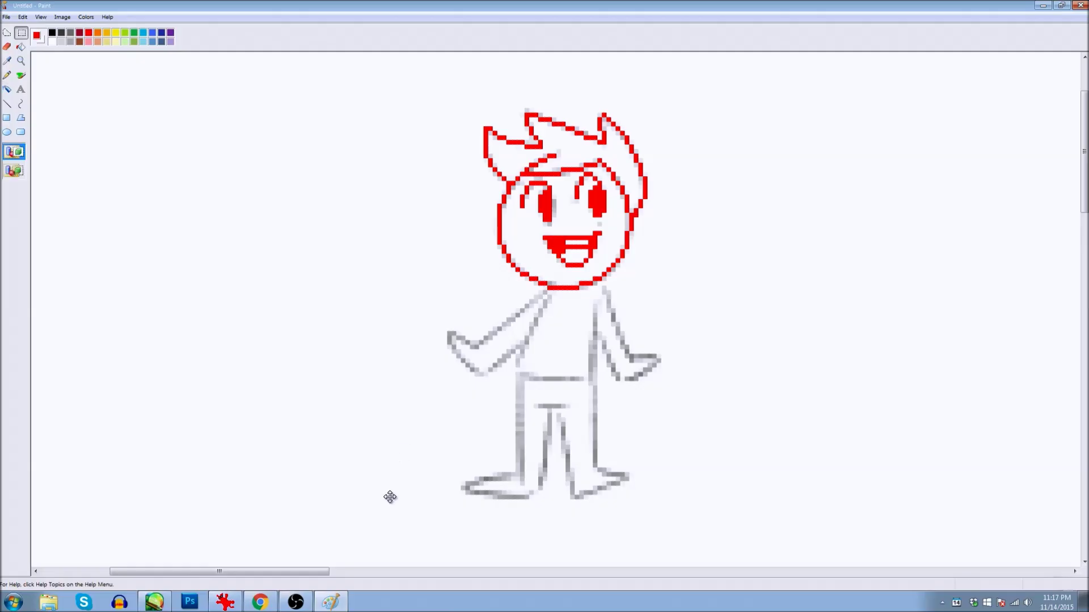
left_click(225, 602)
key("ctrl+v")
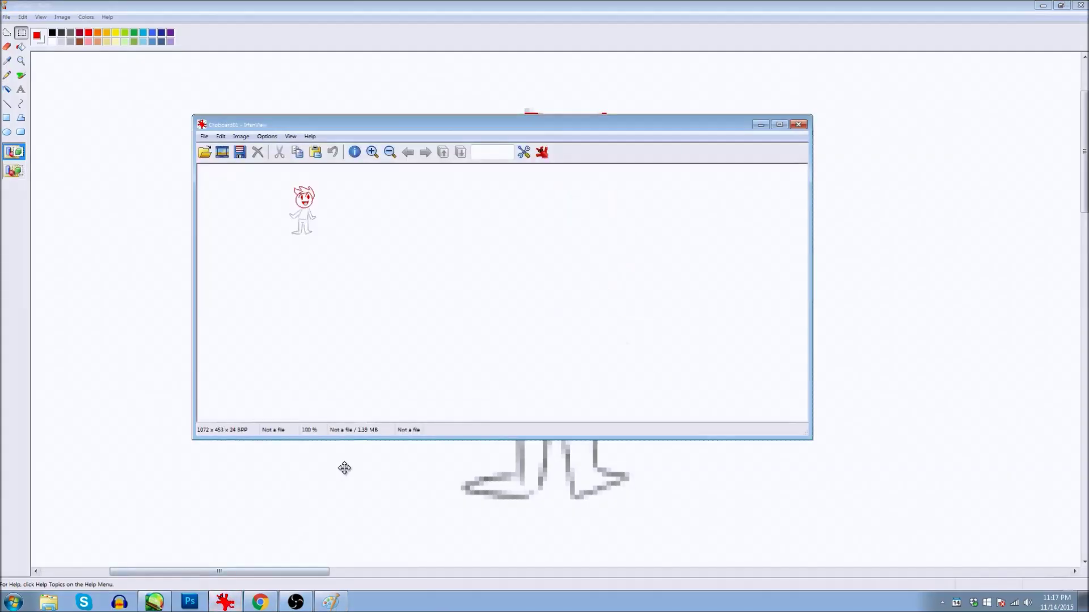
Select a 126 x 127 pixel area around the character and paste it as its own cropped image.
left_click_drag(269, 175, 340, 247)
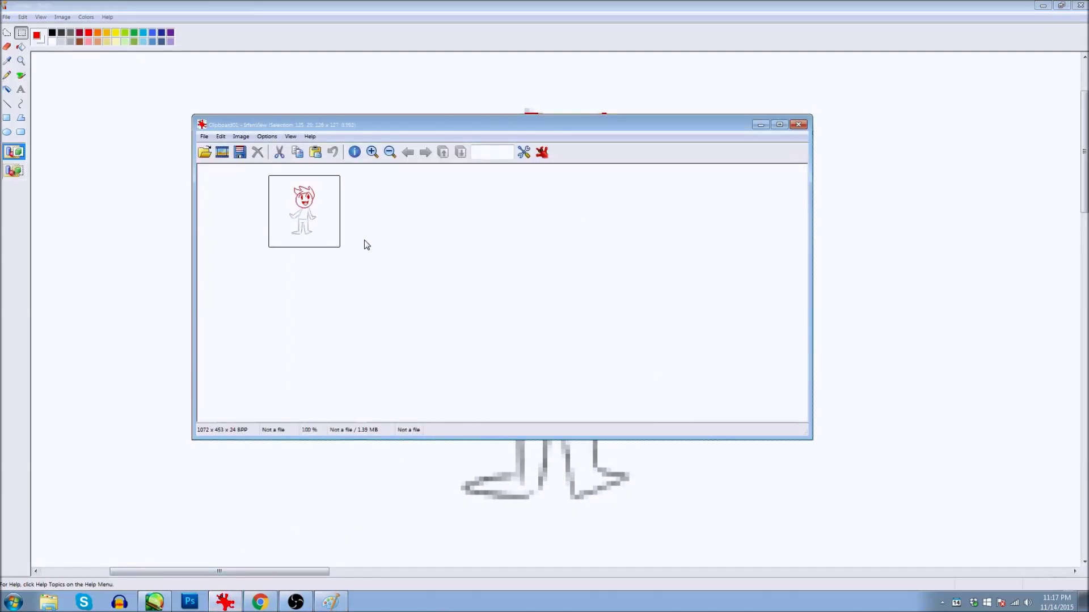
left_click(394, 235)
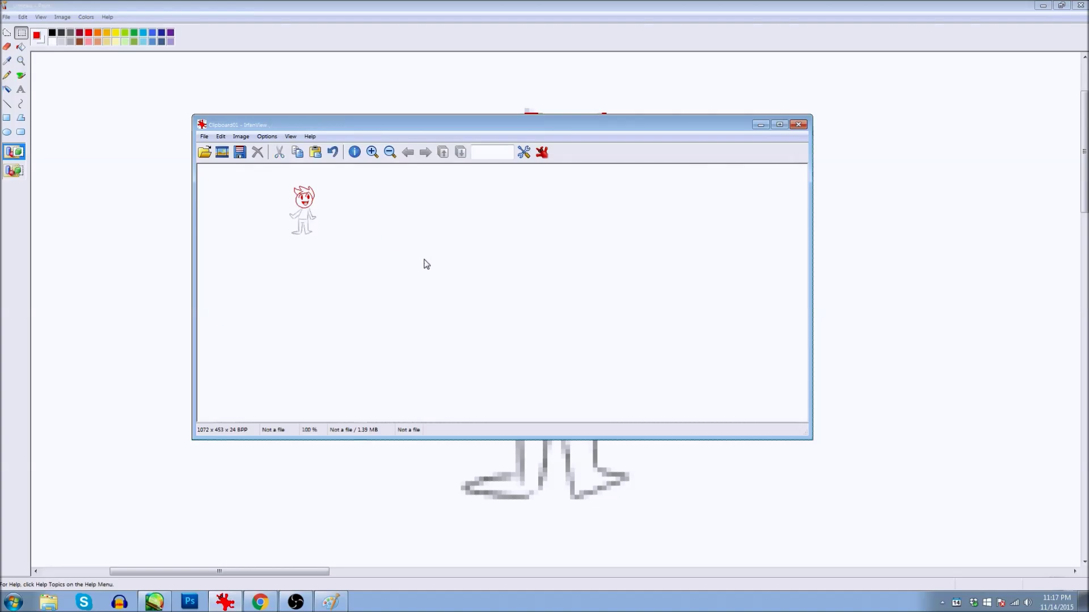
key("ctrl+v")
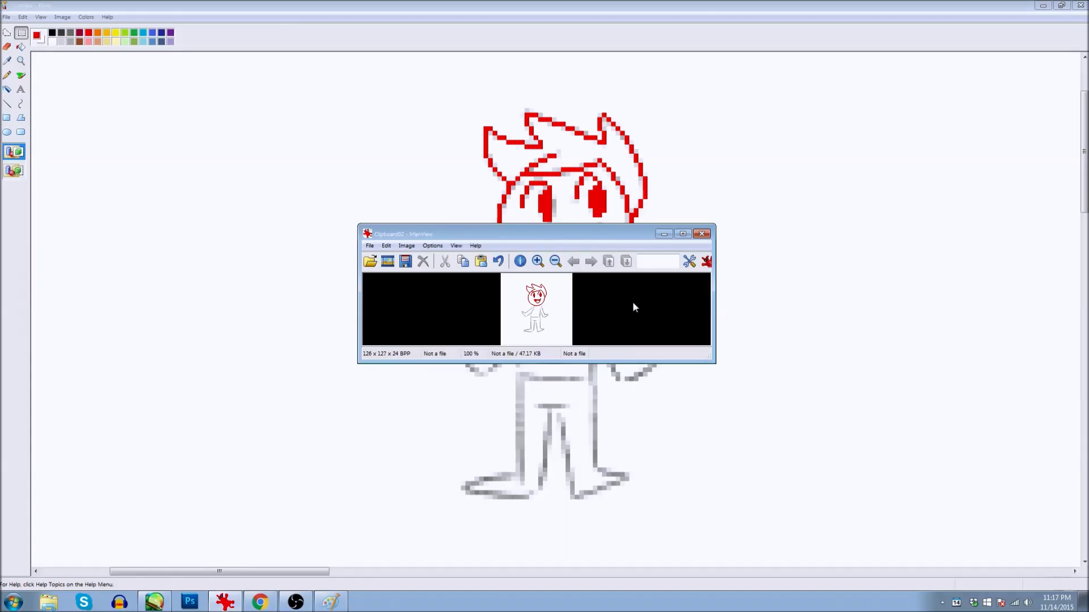
Apply a gamma correction of 6.99 repeatedly to the cropped image to wash out the grey body sketch around the red head.
key("shift+g")
left_click_drag(606, 347, 585, 351)
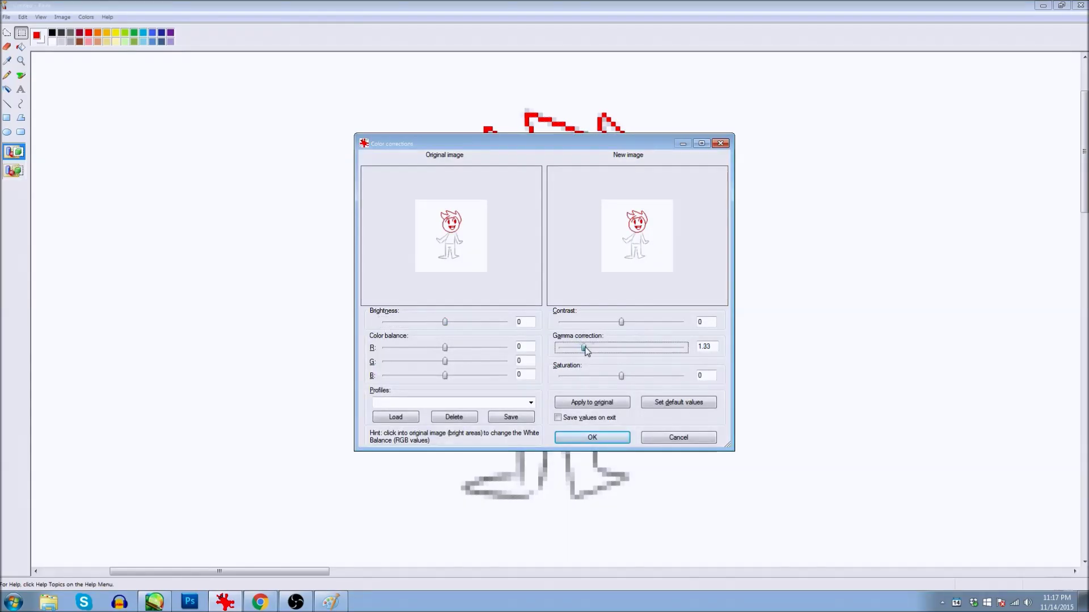
left_click(592, 437)
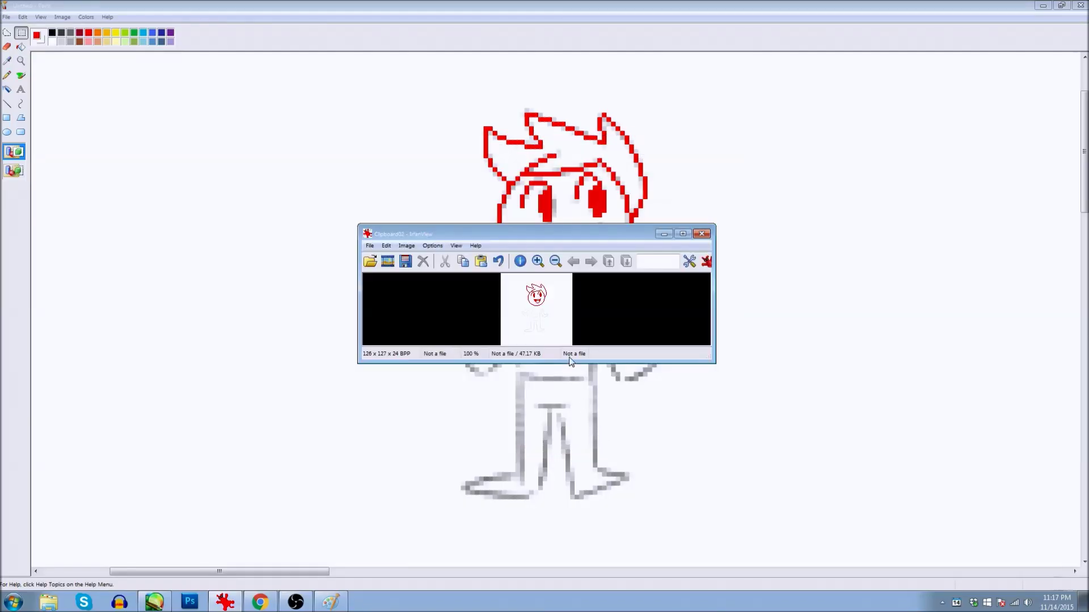
key("shift+g")
left_click_drag(578, 350, 694, 357)
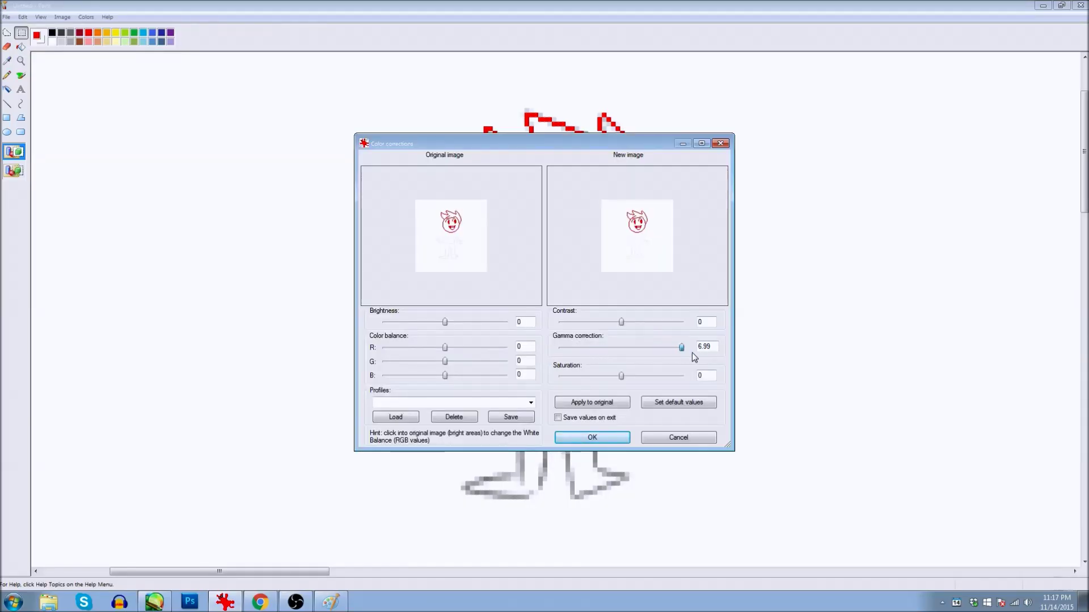
left_click(616, 439)
key("shift+g")
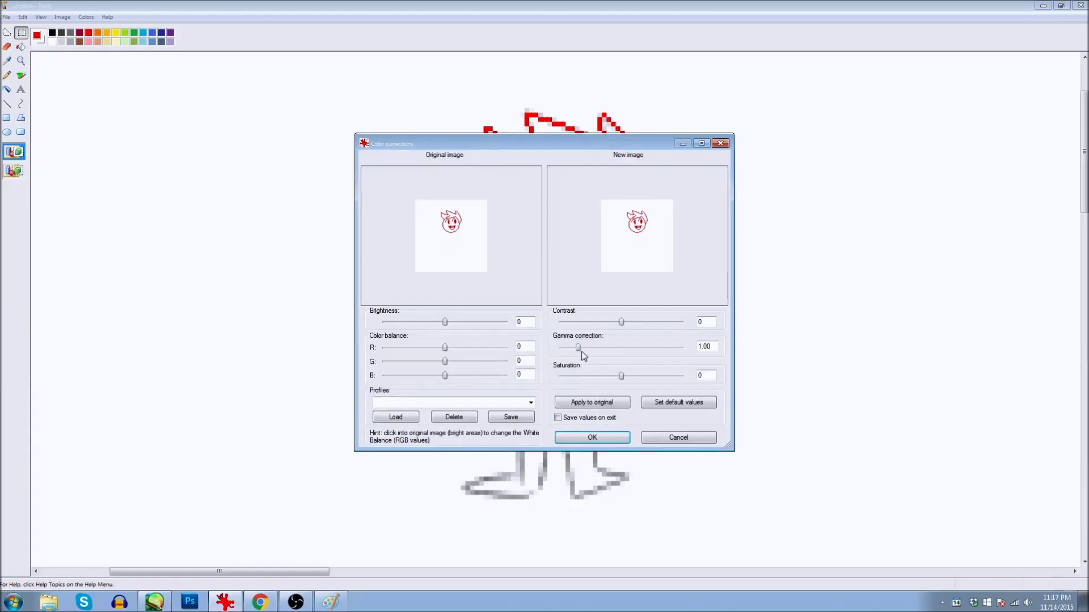
left_click(562, 437)
key("shift+g")
left_click_drag(578, 350, 697, 377)
left_click(618, 443)
key("shift+g")
left_click_drag(575, 349, 698, 351)
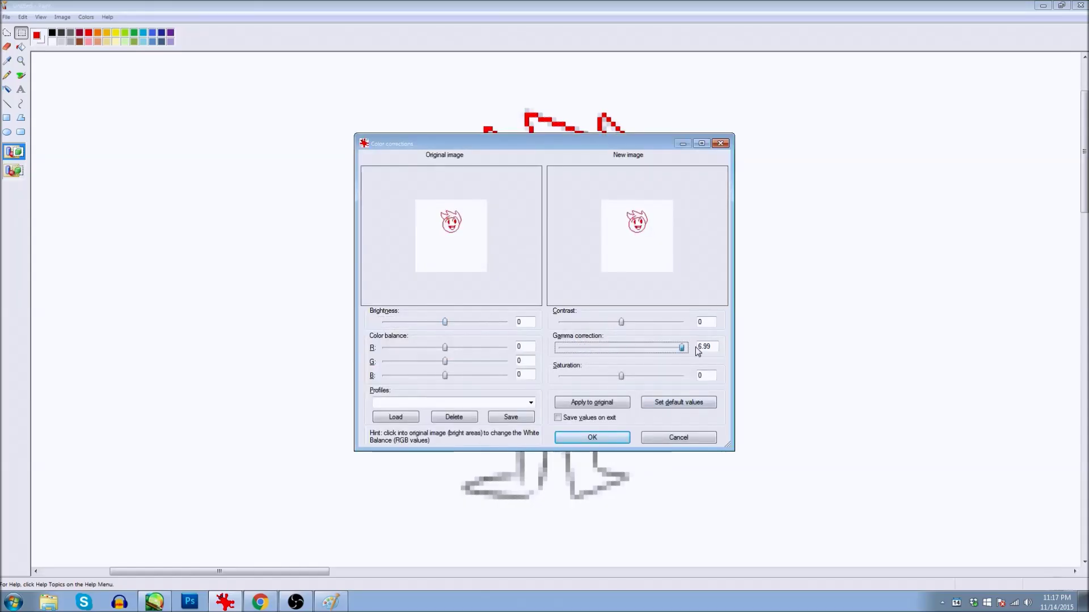
left_click(615, 437)
key("shift+g")
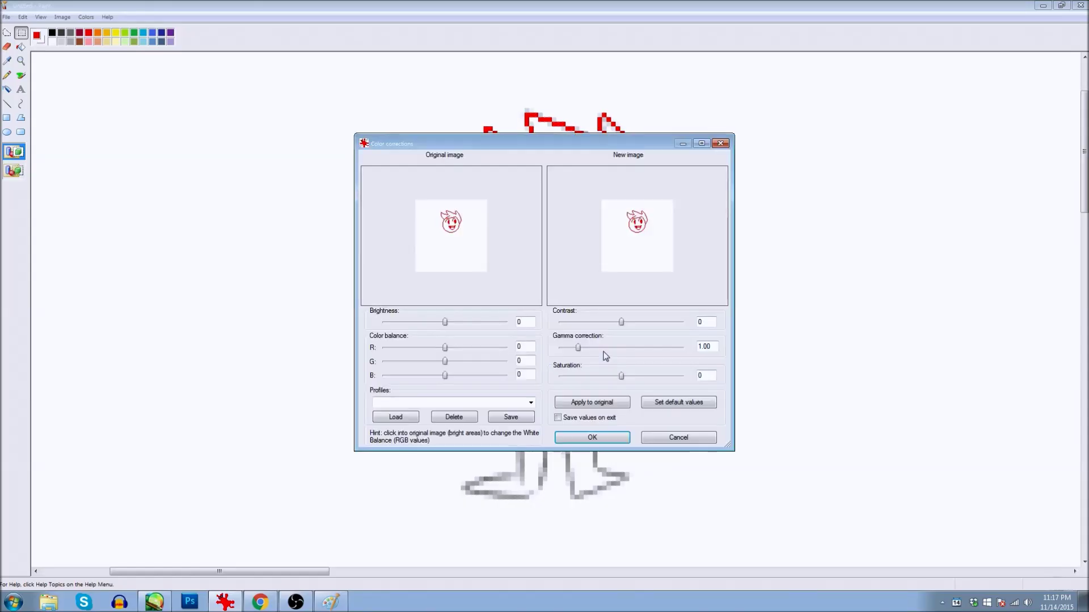
left_click_drag(578, 348, 702, 360)
left_click(612, 435)
key("shift+g")
left_click_drag(578, 348, 700, 346)
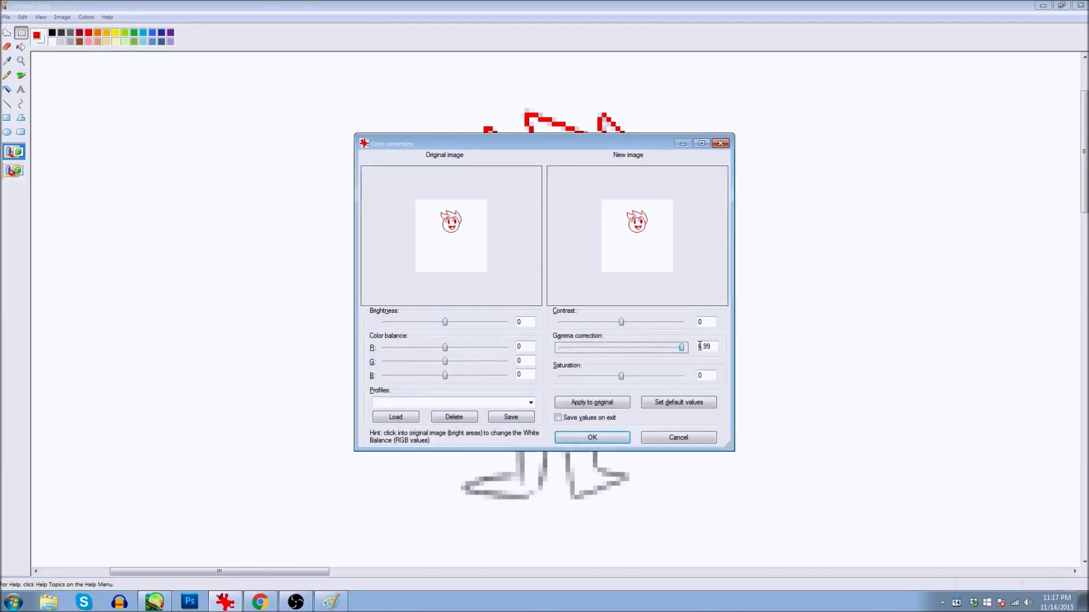
left_click(619, 437)
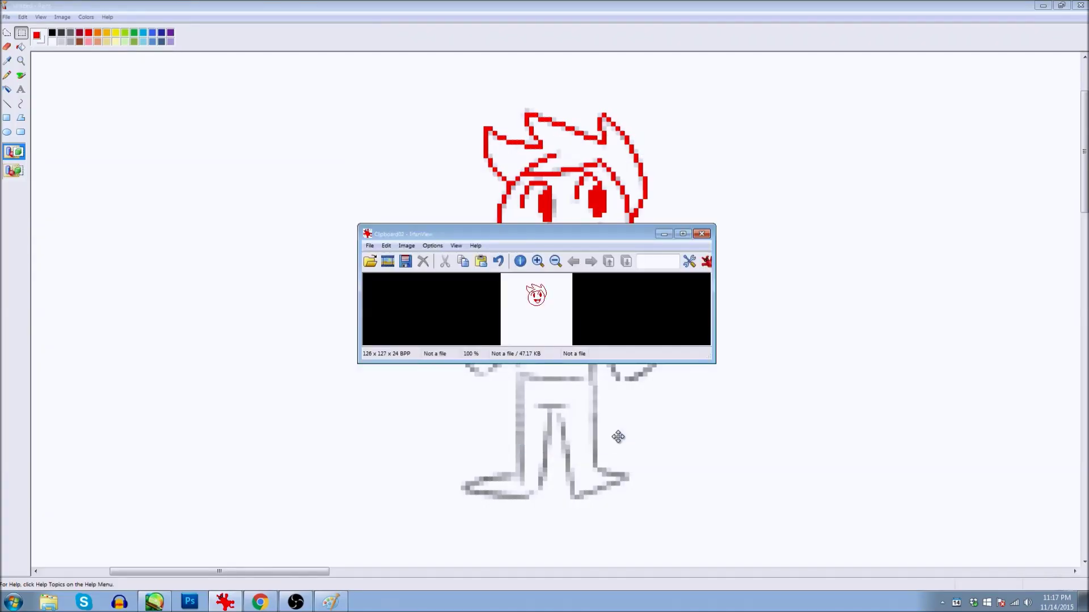
Switch to Paint and paste the cleaned-up red head onto the blank canvas, clear of the original sketch.
left_click(72, 68)
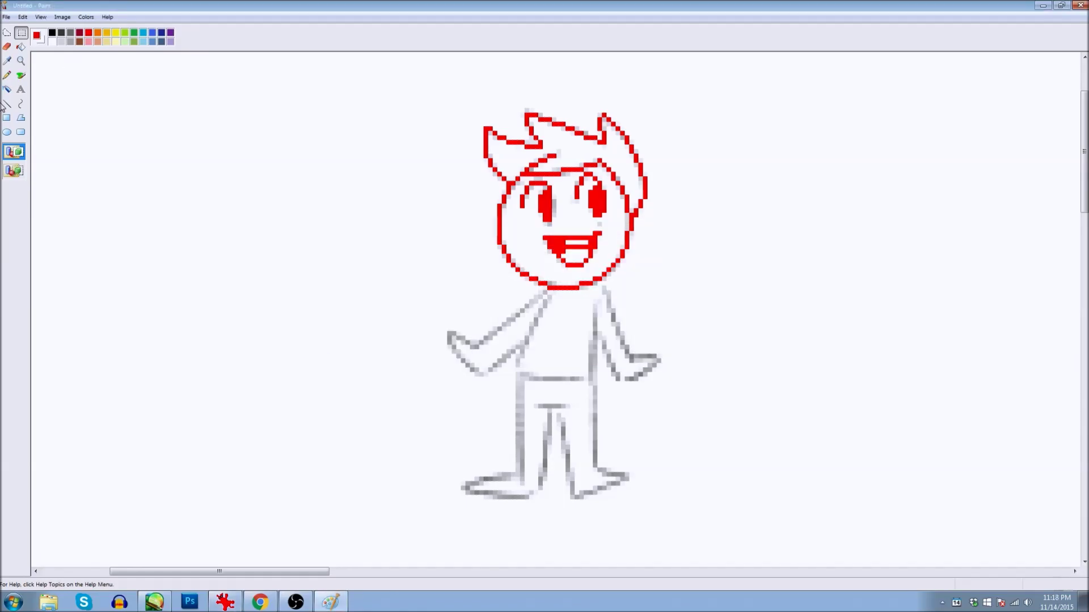
key("Delete")
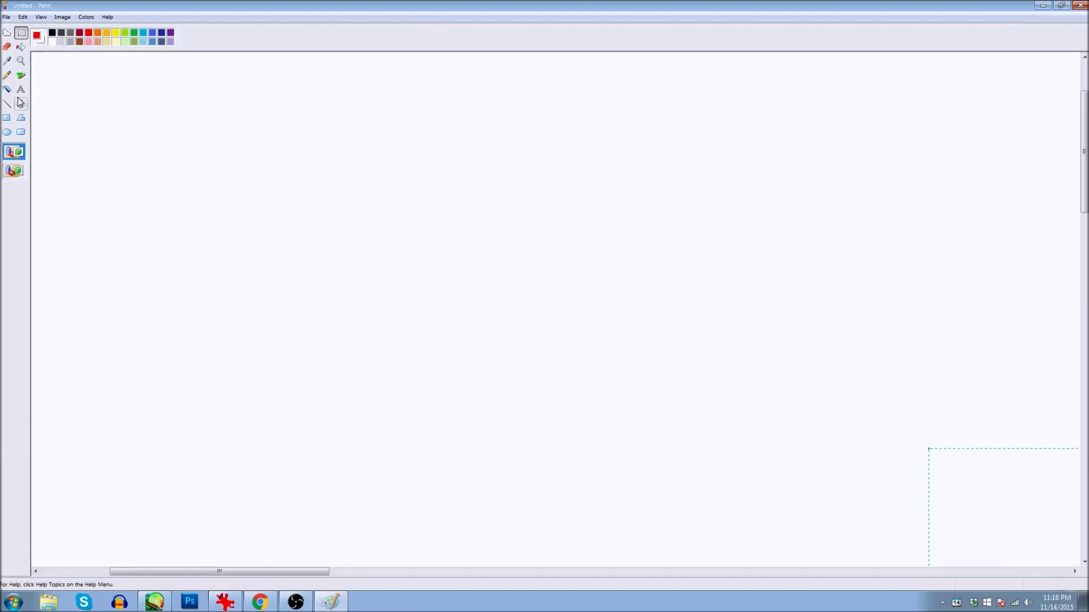
left_click(21, 60)
left_click(114, 134)
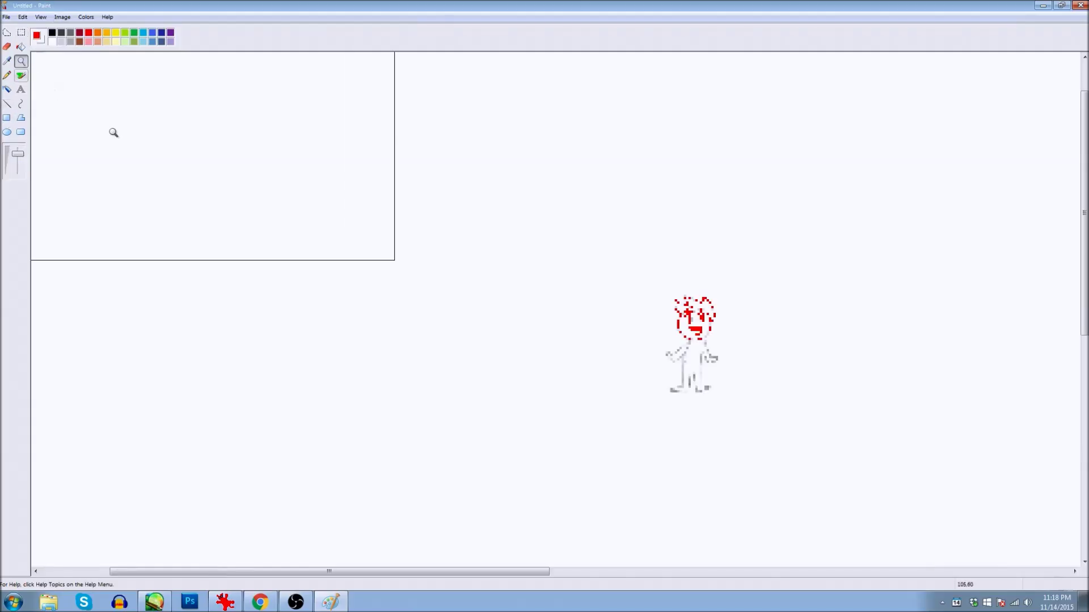
left_click(432, 290)
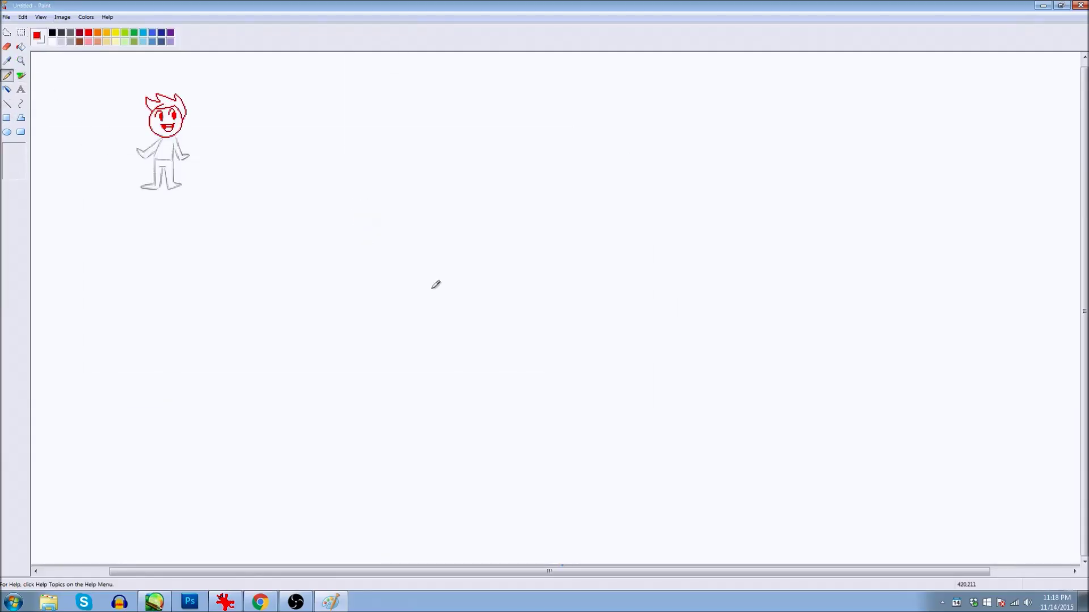
left_click(19, 39)
key("ctrl+v")
left_click_drag(170, 149, 527, 253)
left_click(372, 232)
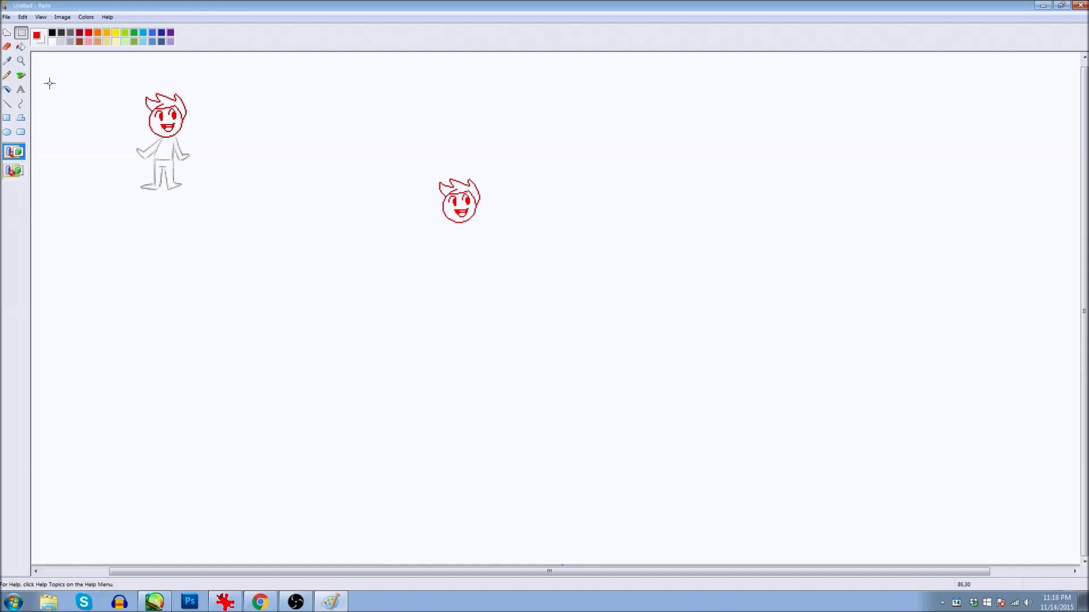
Recolour all red lines of the pasted head, including hair, eyes and mouth, to black with the color-replacing eraser.
left_click(21, 61)
left_click(503, 221)
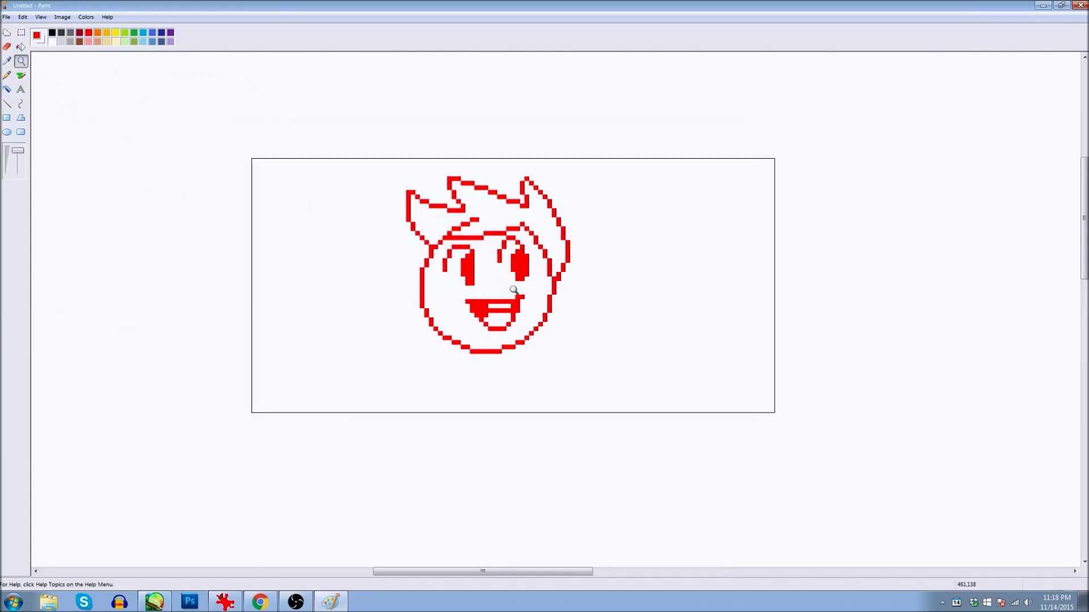
left_click(8, 48)
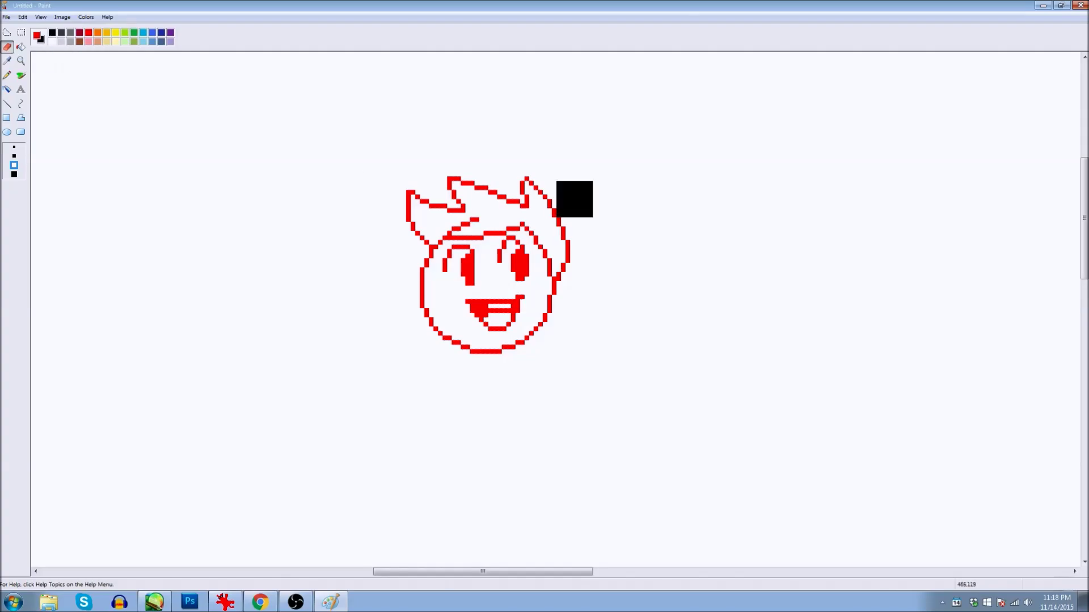
left_click_drag(540, 180, 386, 227)
mouse_move(615, 163)
left_mouse_down()
mouse_move(306, 306)
mouse_move(250, 367)
mouse_move(311, 417)
mouse_move(302, 372)
left_mouse_up()
mouse_move(692, 193)
left_mouse_down()
mouse_move(734, 187)
mouse_move(873, 218)
left_mouse_up()
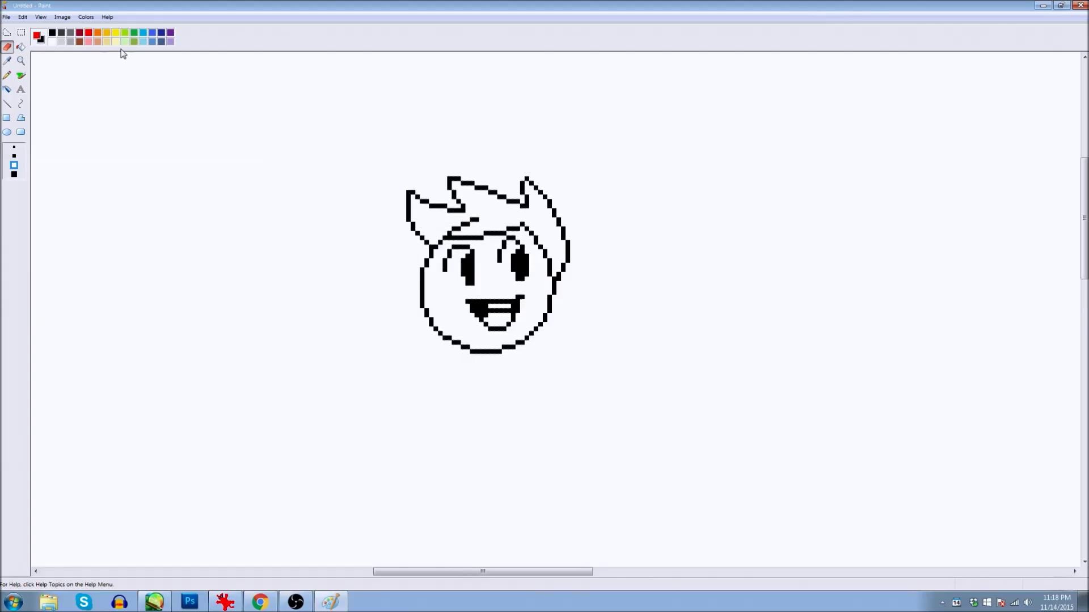
Try to fill the background around the black-outlined head with black, and undo the fill.
right_click(51, 42)
left_click(21, 48)
left_click(52, 32)
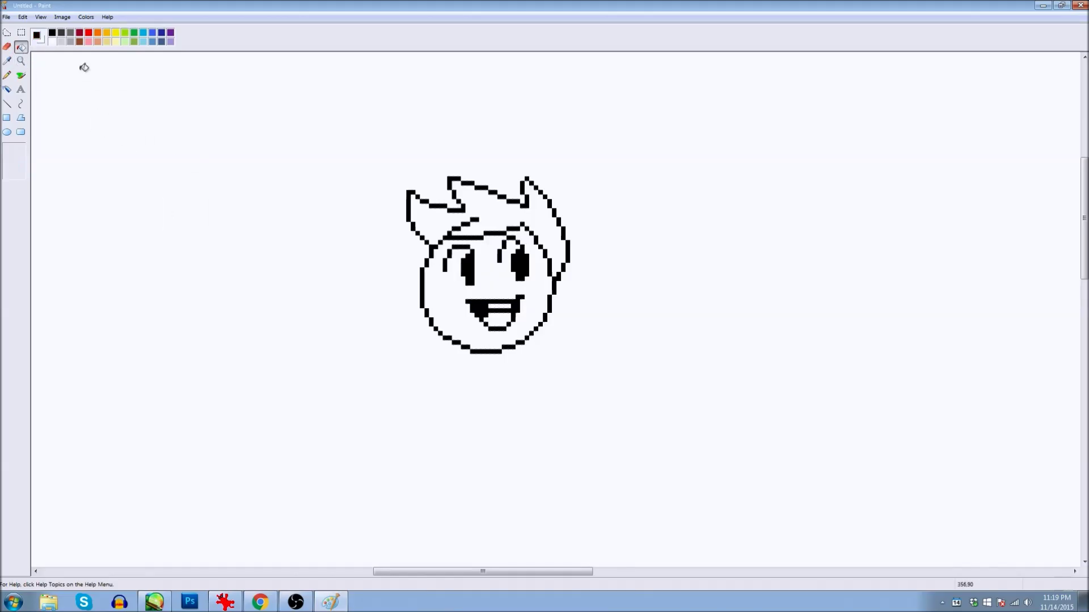
left_click(142, 131)
right_click(355, 311)
left_click(421, 370)
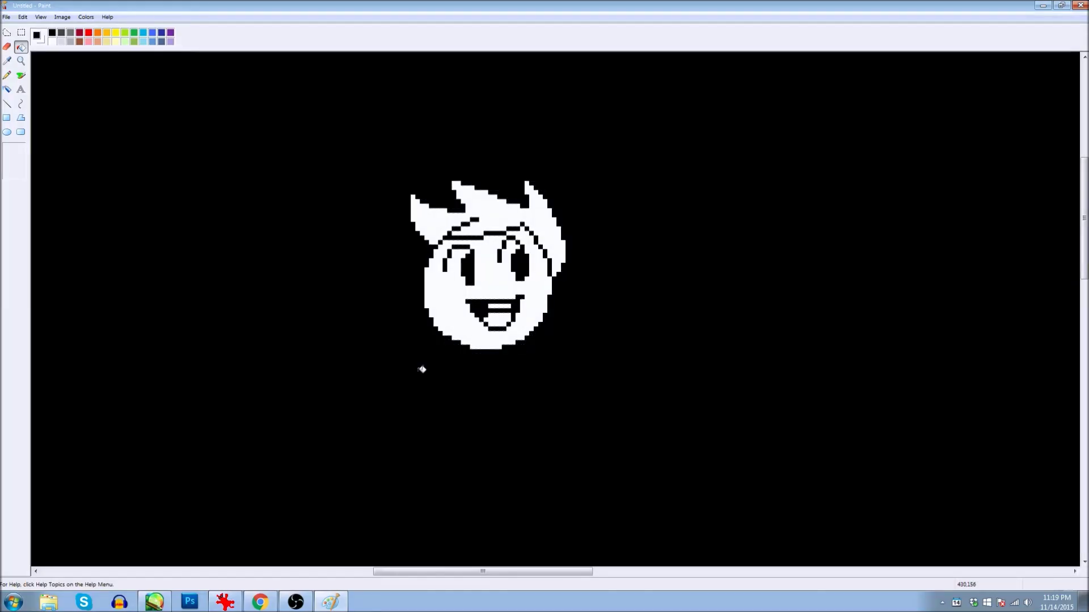
right_click(422, 369)
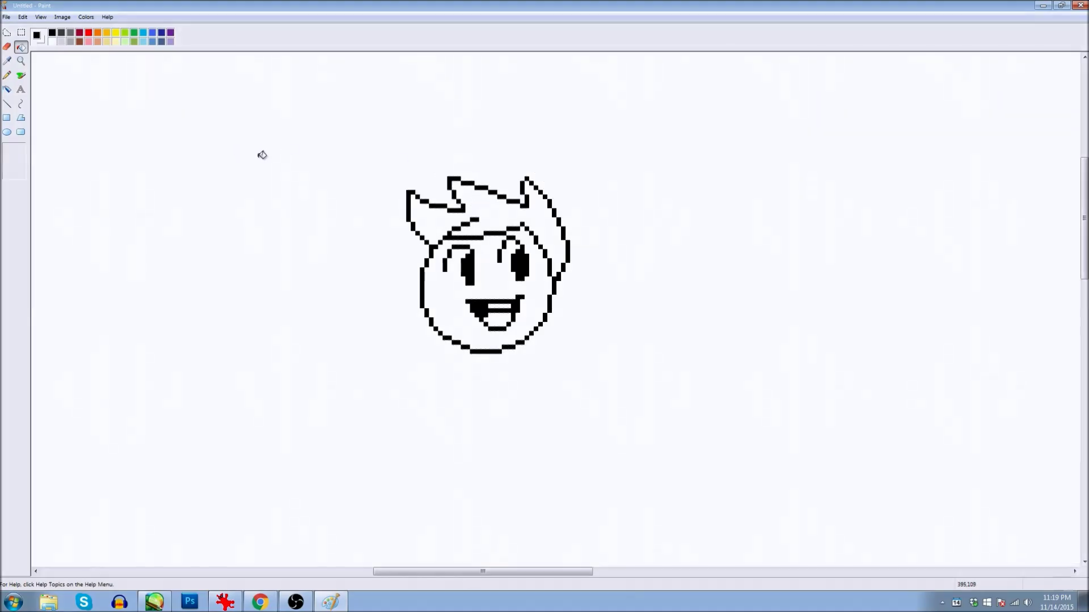
Recolour the outer hair outline and inner hair strand red with the color-replacing eraser, and restore the hairline along the forehead to black.
right_click(89, 34)
left_click(7, 46)
mouse_move(435, 183)
left_mouse_down()
mouse_move(410, 231)
mouse_move(419, 203)
mouse_move(465, 186)
mouse_move(506, 194)
mouse_move(547, 186)
mouse_move(579, 262)
mouse_move(570, 249)
mouse_move(565, 262)
mouse_move(542, 217)
mouse_move(510, 204)
mouse_move(429, 218)
mouse_move(426, 208)
mouse_move(447, 190)
left_mouse_up()
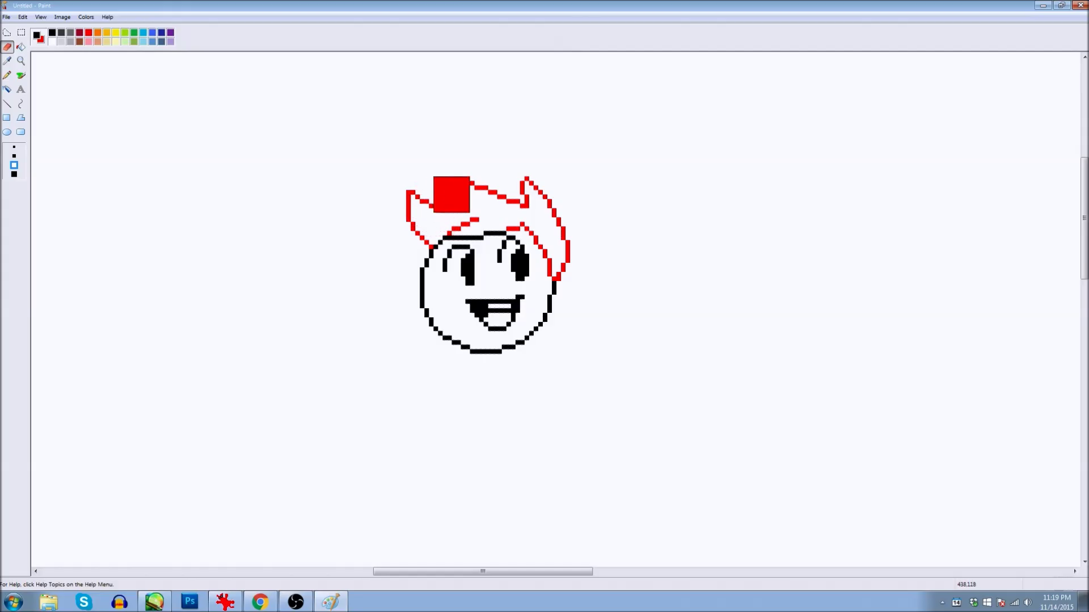
right_click(52, 34)
left_click(88, 34)
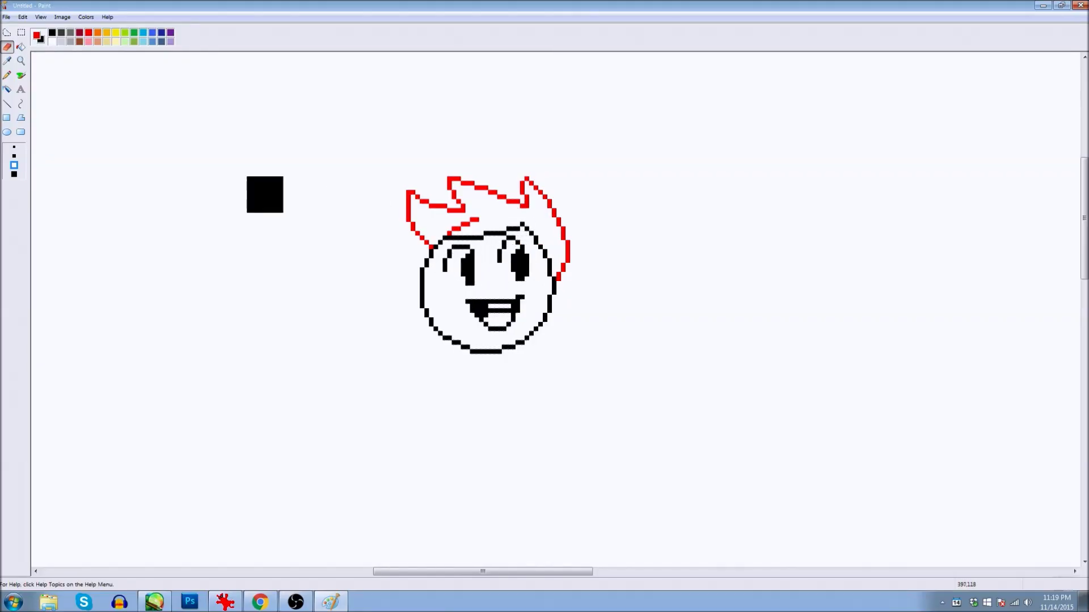
Fill the inside of the hair with black within its red outline.
left_click(21, 51)
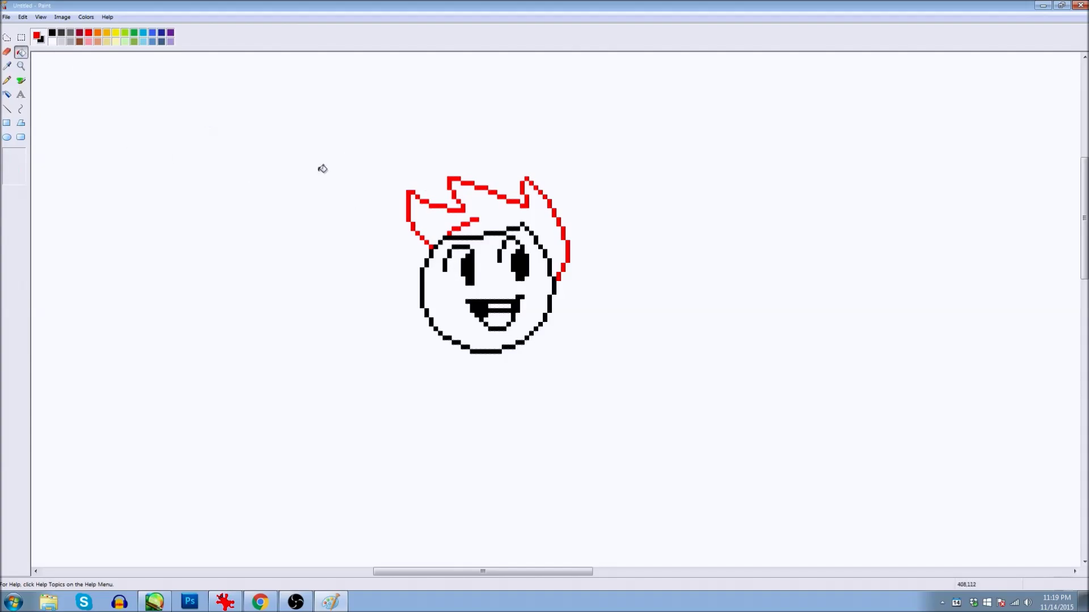
right_click(483, 213)
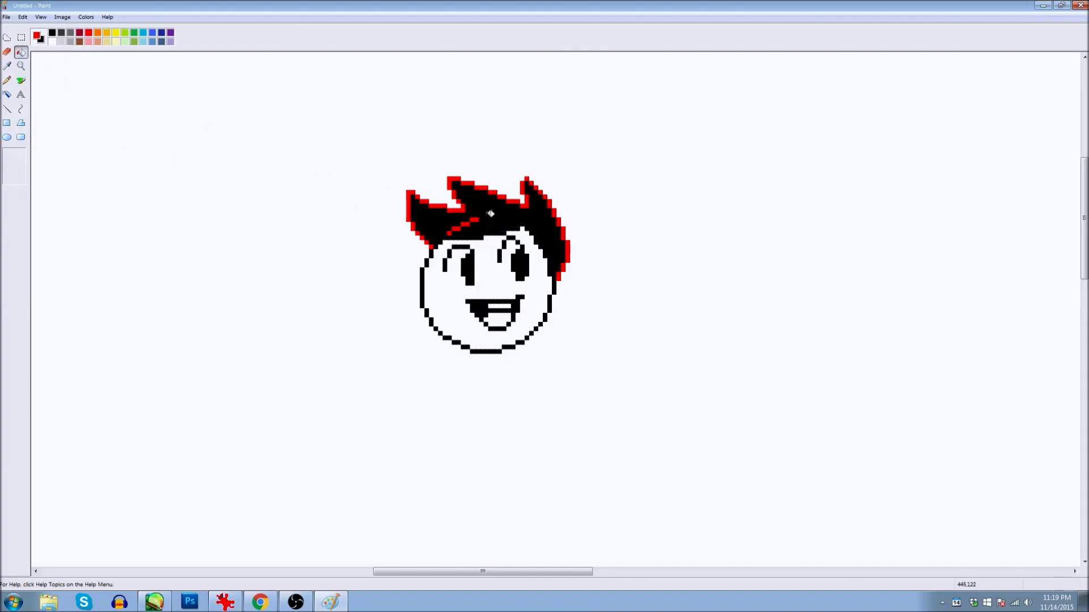
double_click(89, 32)
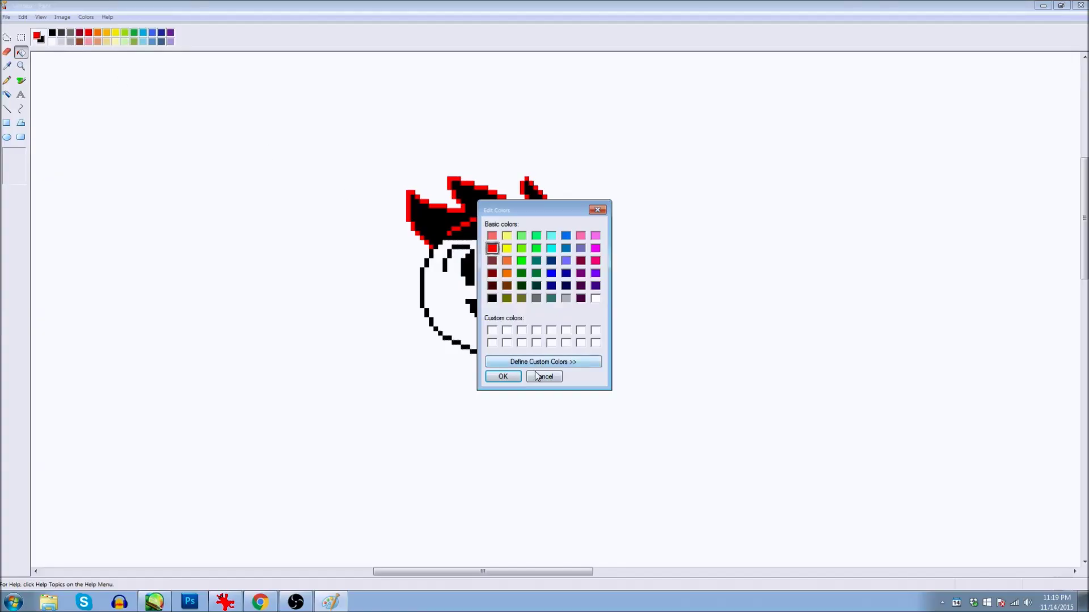
left_click(536, 376)
Try replacing the red hair outline with white before filling the background black, and undo both changes.
right_click(52, 42)
left_click(7, 52)
mouse_move(423, 207)
left_mouse_down()
mouse_move(469, 165)
mouse_move(476, 192)
mouse_move(556, 190)
left_mouse_up()
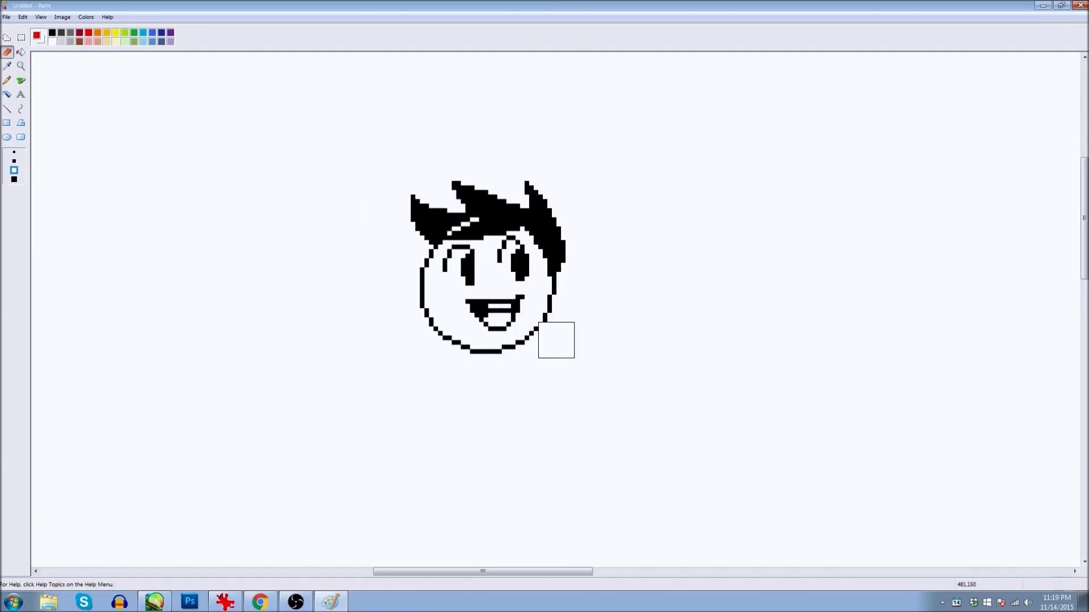
left_click(21, 52)
left_click(52, 32)
left_click(153, 145)
key("ctrl+z")
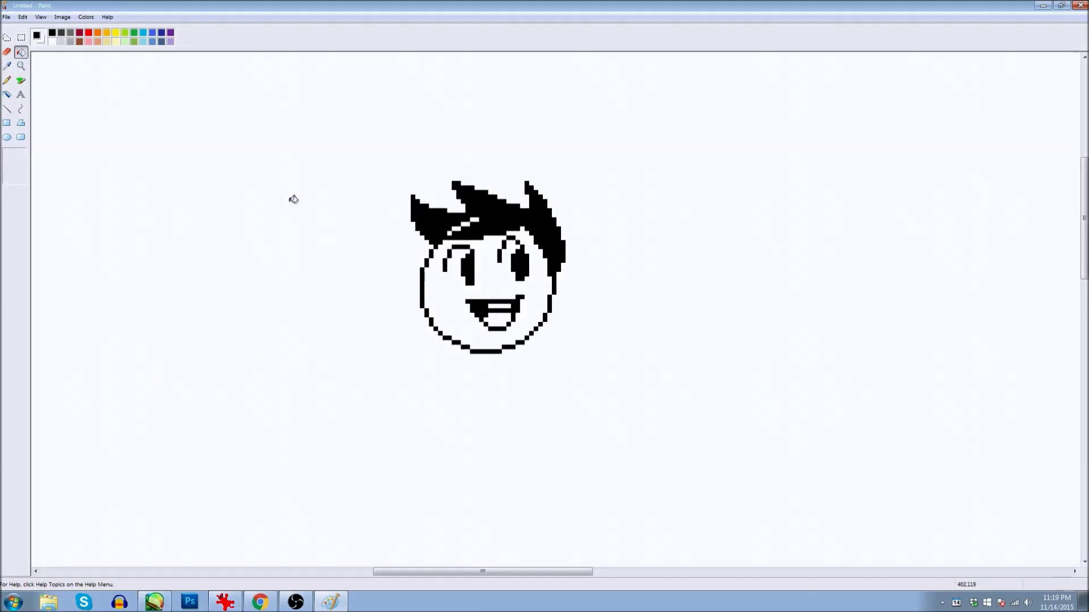
key("ctrl+z")
Fill the background around the head with black while the hair outline is still red.
left_click(316, 193)
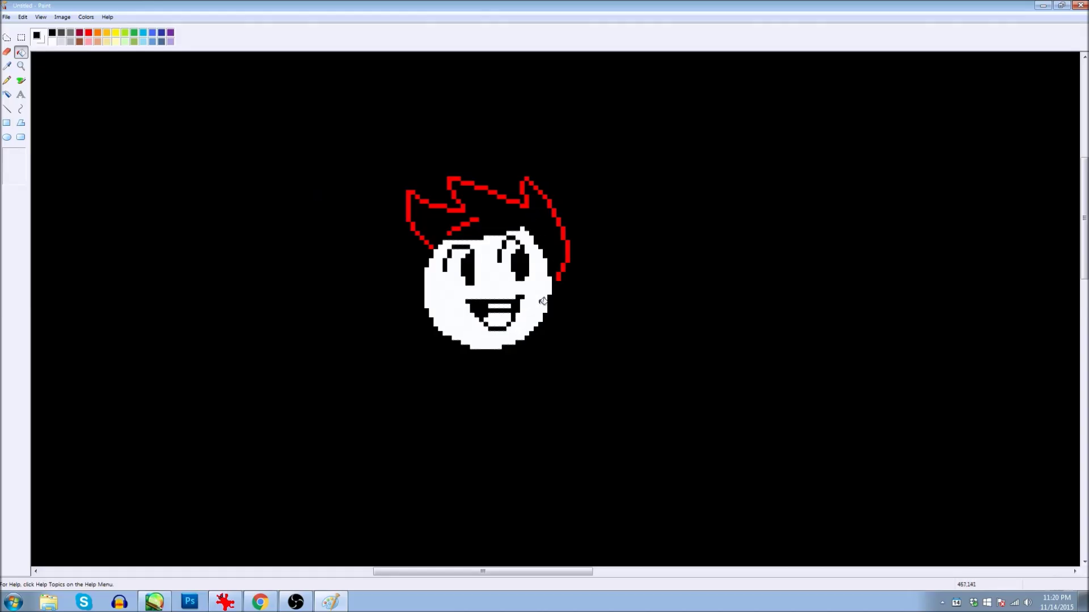
key("ctrl+z")
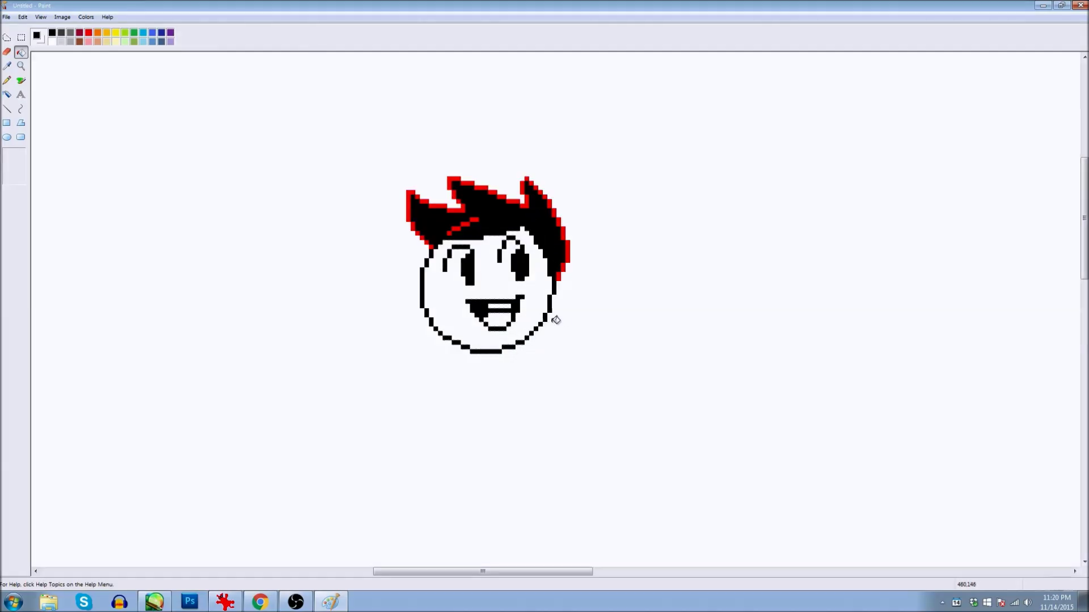
left_click(584, 319)
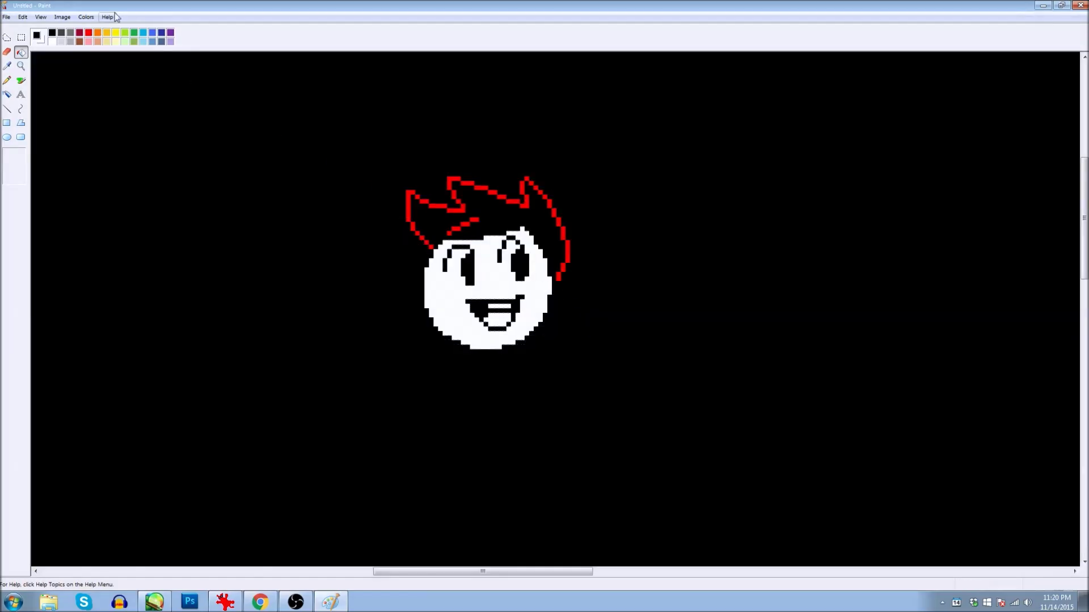
Recolour the red hair outline and inner strand to white with the color-replacing eraser.
left_click(89, 34)
left_click(8, 52)
mouse_move(401, 216)
left_mouse_down()
mouse_move(442, 190)
mouse_move(410, 180)
mouse_move(483, 186)
mouse_move(588, 226)
mouse_move(569, 308)
left_mouse_up()
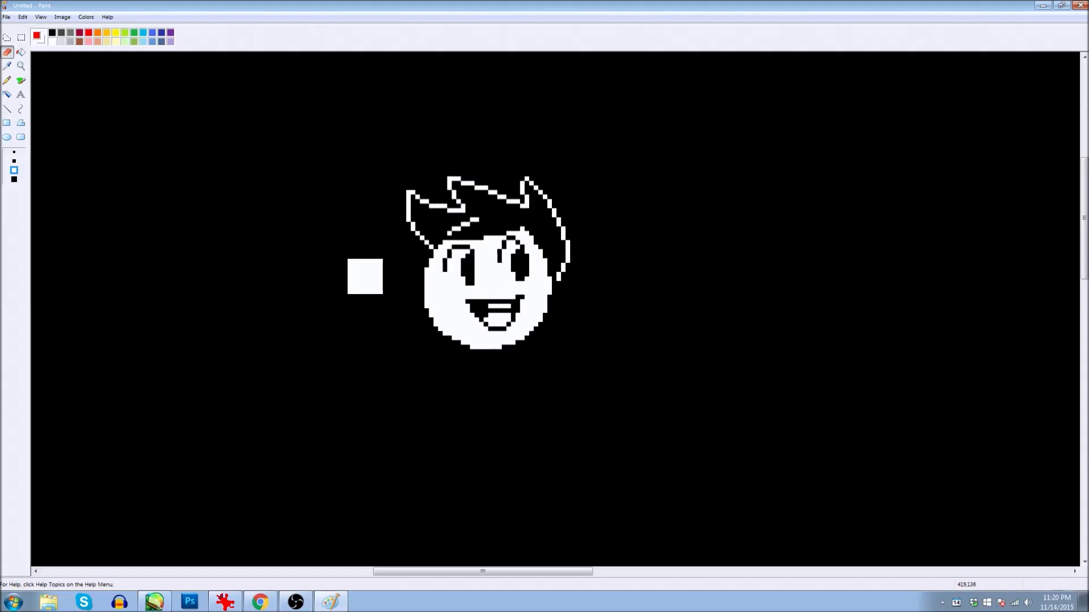
left_click(153, 603)
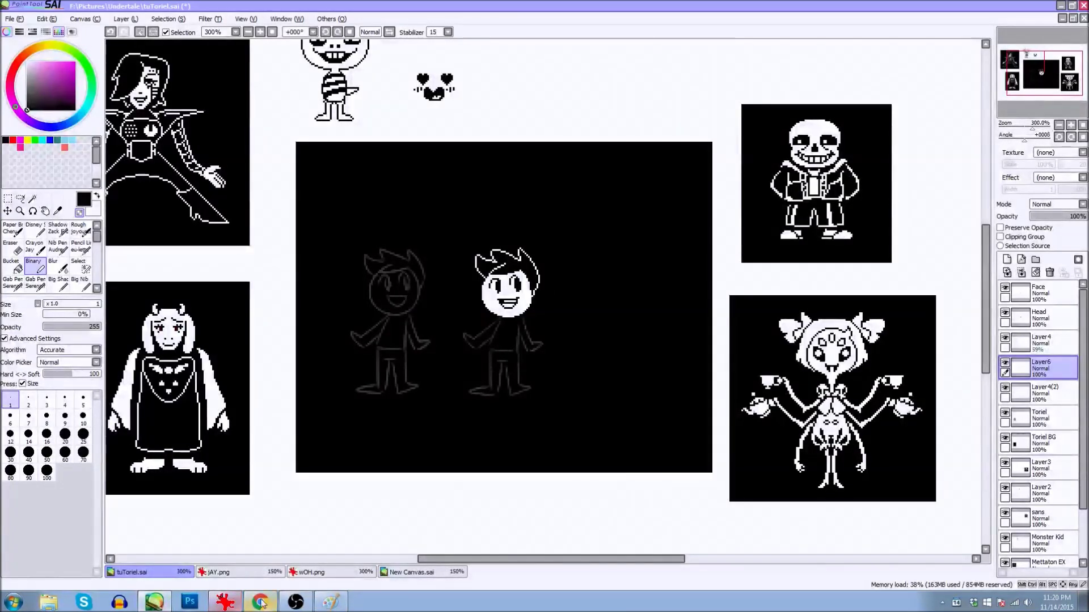
left_click(339, 604)
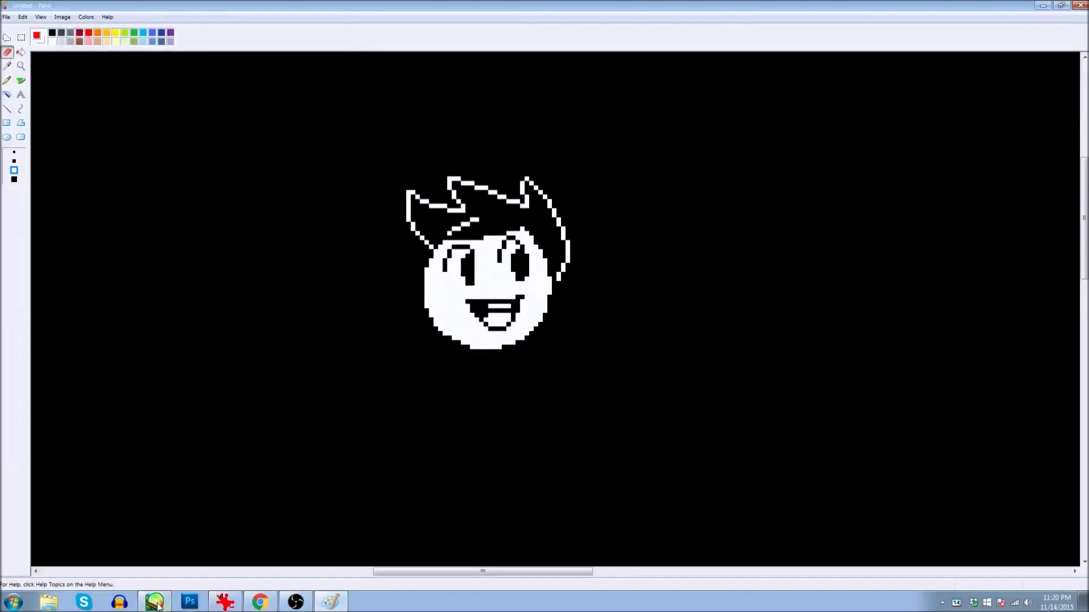
left_click(153, 604)
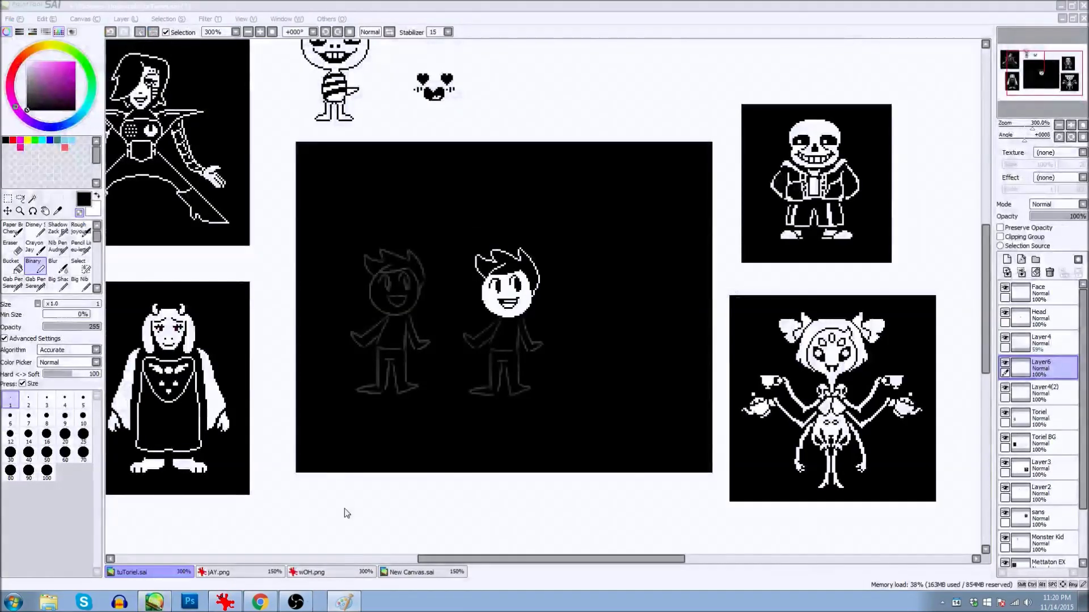
left_click(344, 604)
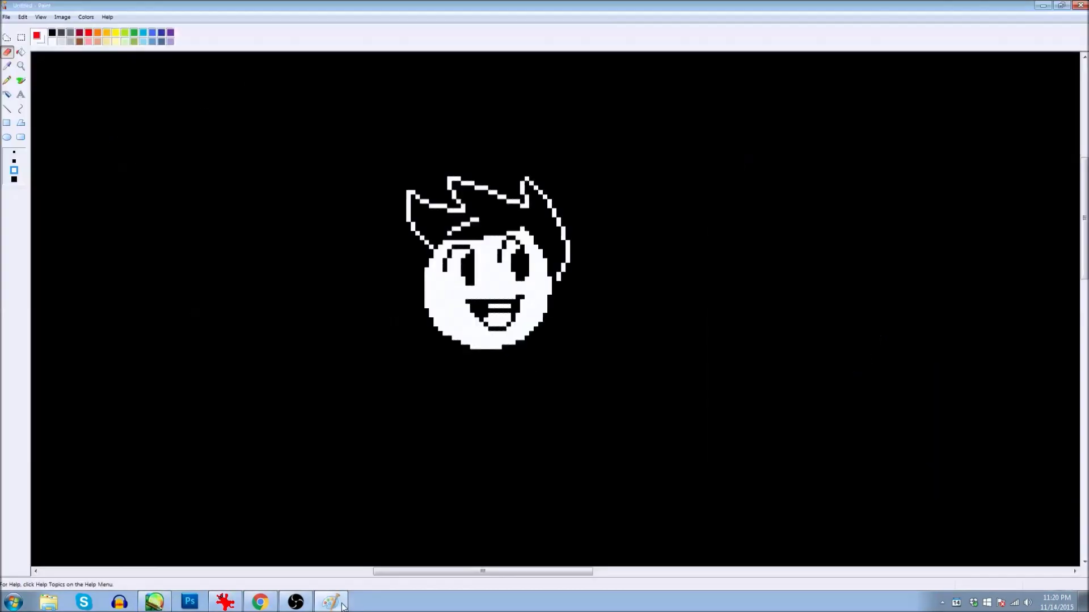
Copy the area around the finished head into a new layer in PaintTool SAI and place it to the right of the existing white-faced sprite.
left_click(21, 37)
left_click_drag(378, 148, 594, 377)
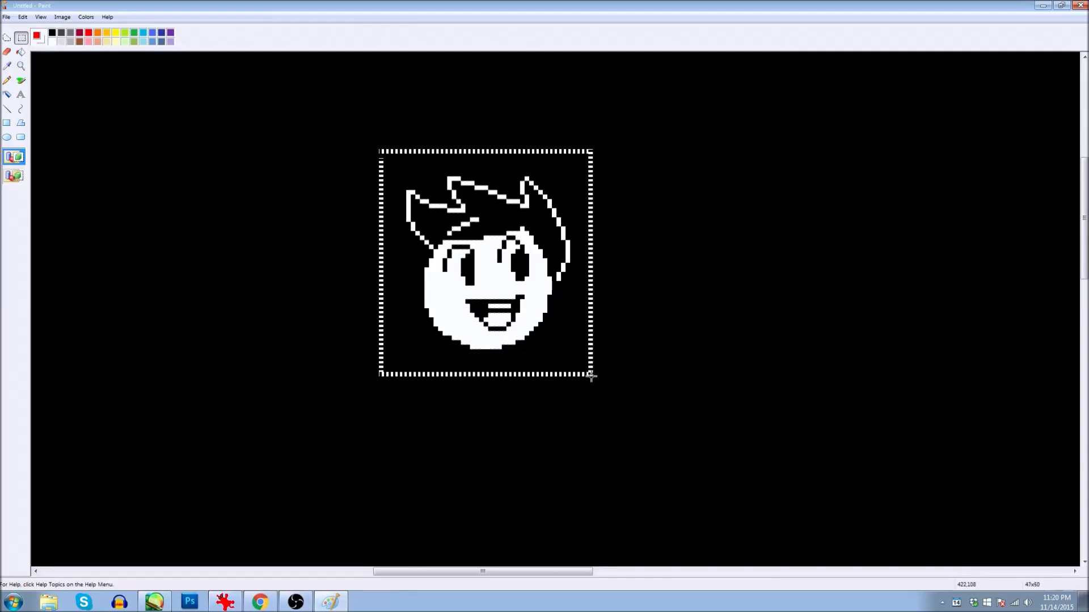
left_click(154, 603)
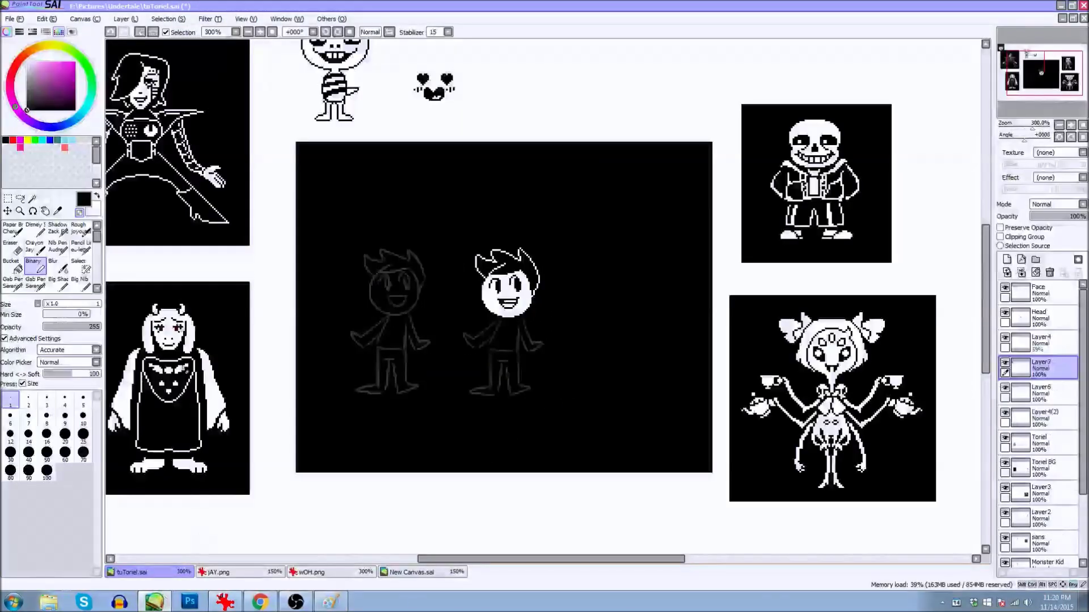
key("ctrl+v")
left_click_drag(485, 323, 607, 319)
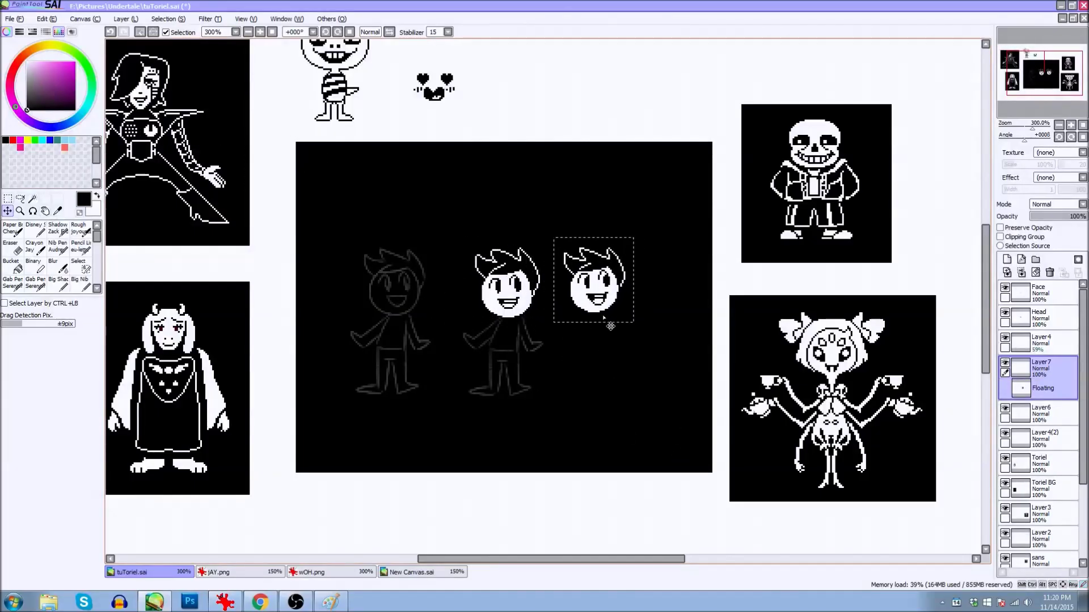